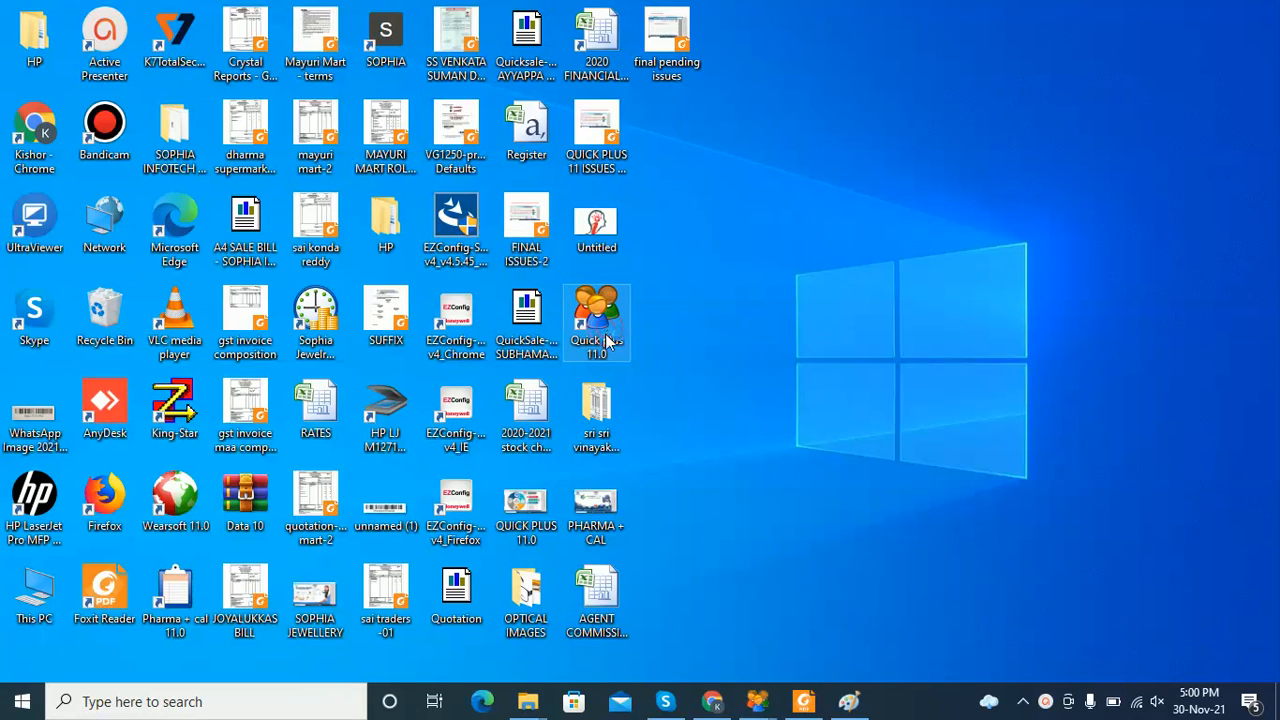
Launch Quick Plus 11.0 from the desktop and continue past the update reminder
double_click(607, 354)
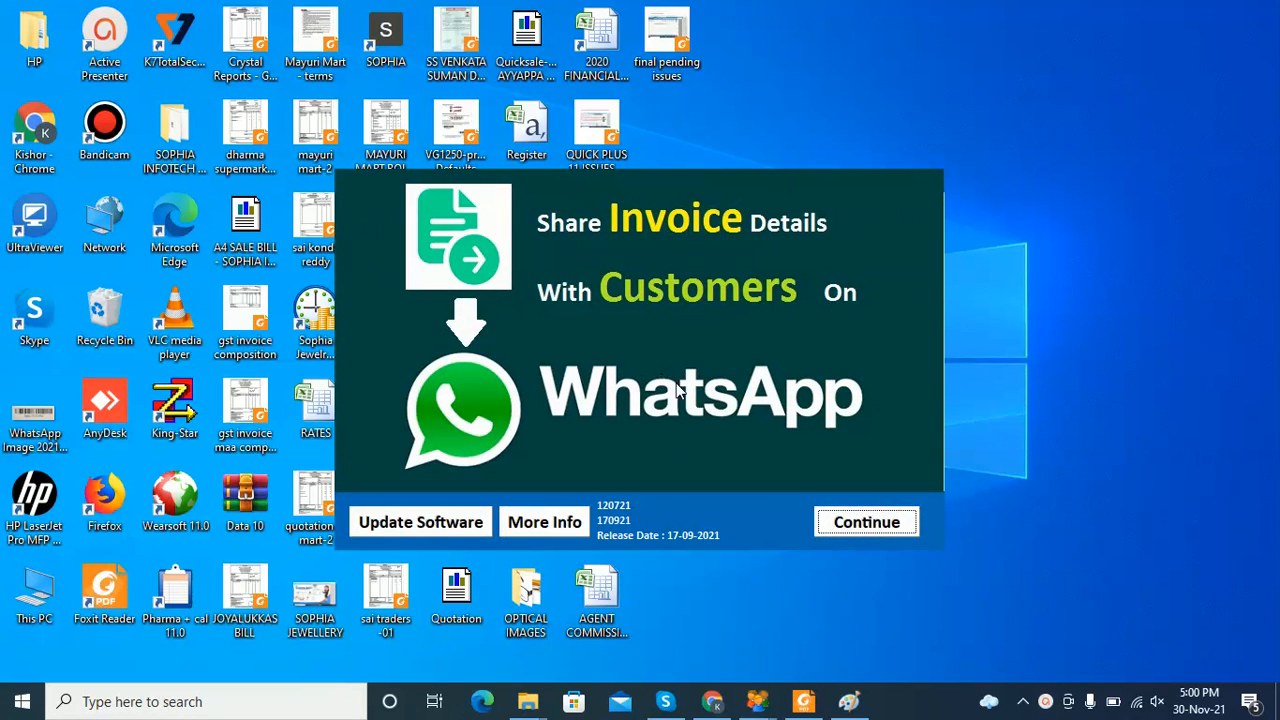
click(866, 524)
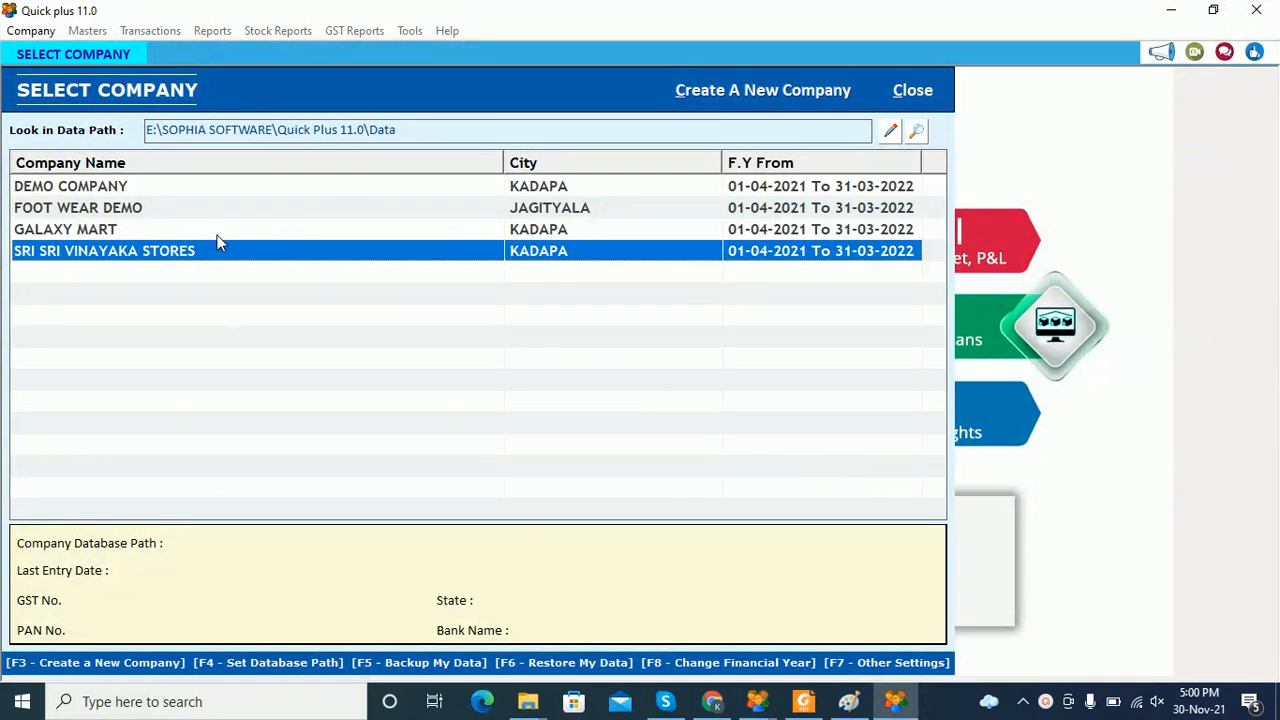
Open the FOOT WEAR DEMO company and log in with the username and password
click(134, 212)
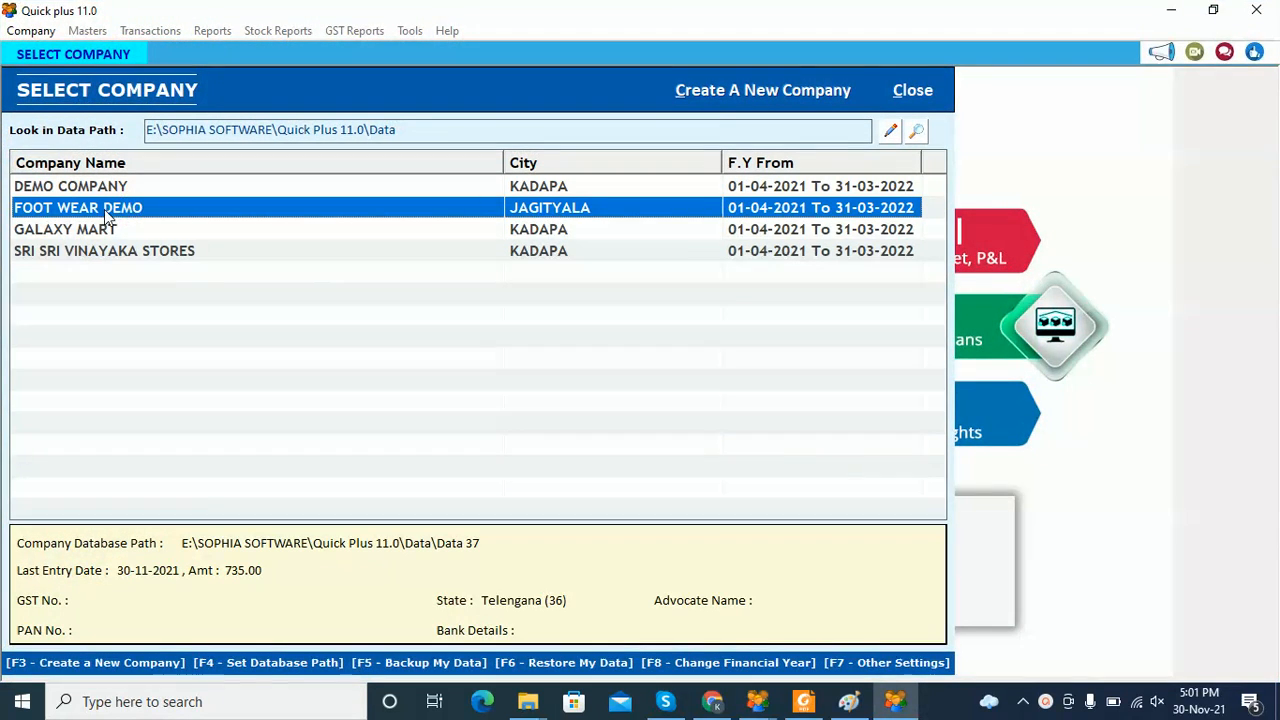
double_click(155, 215)
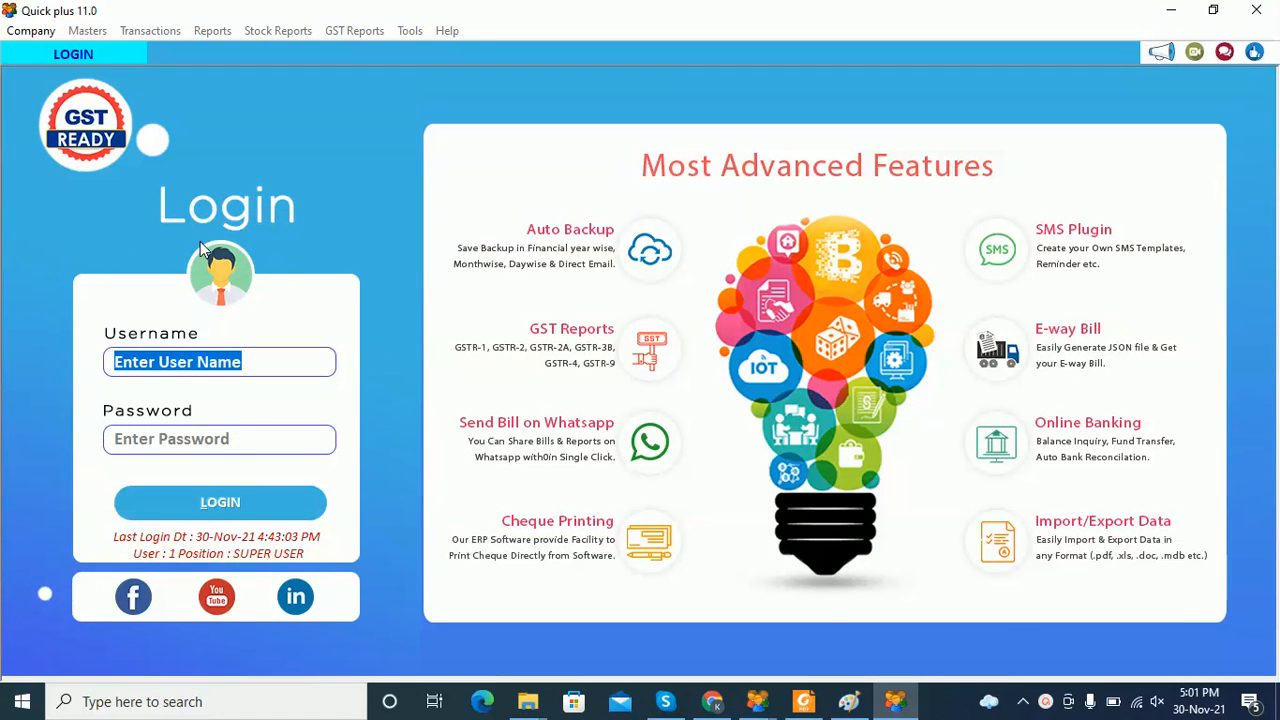
text(1)
key(Return)
text(1)
key(Return)
key(Return)
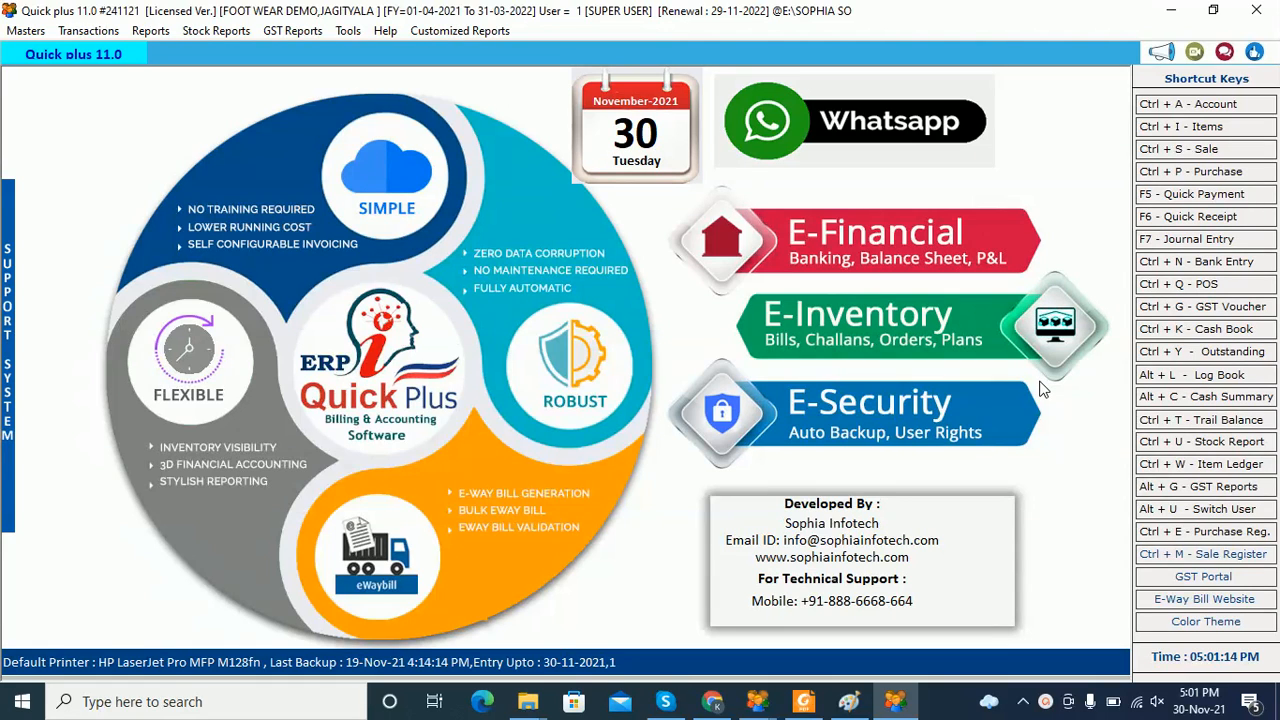
Open the POS Bill Book and start a new bill dated 30-11-2021 for Cash
click(1207, 286)
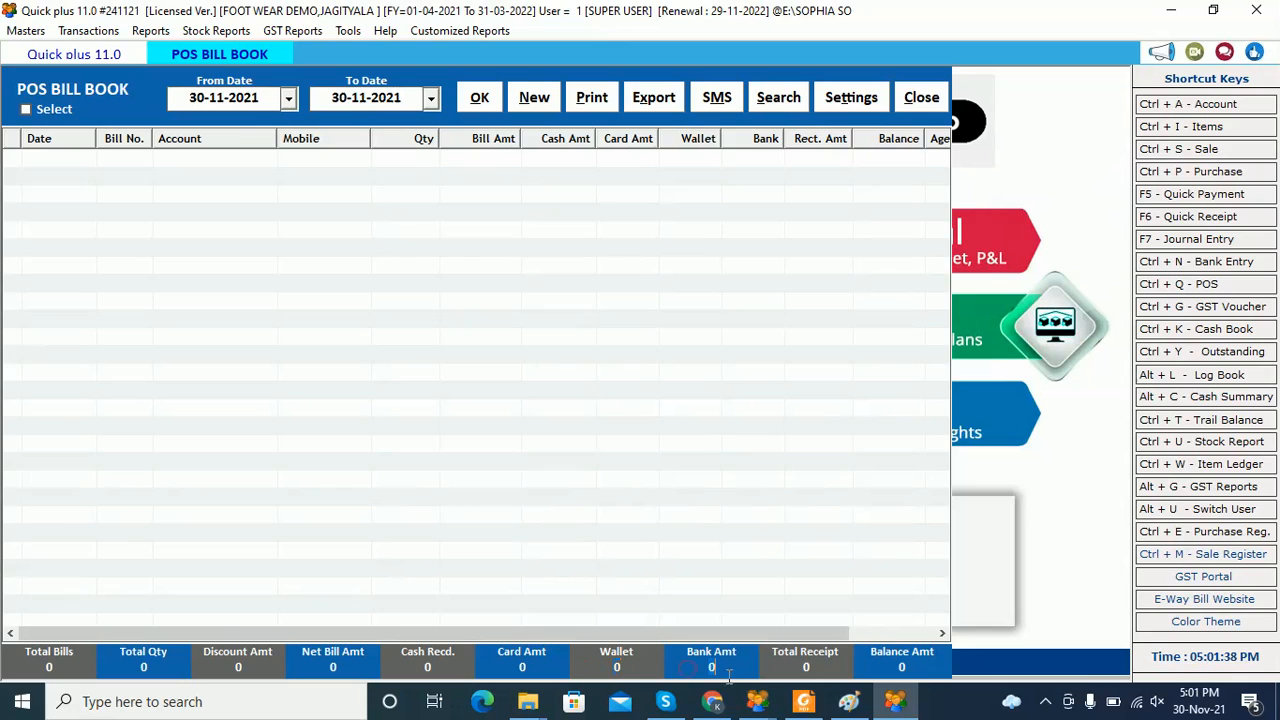
click(808, 668)
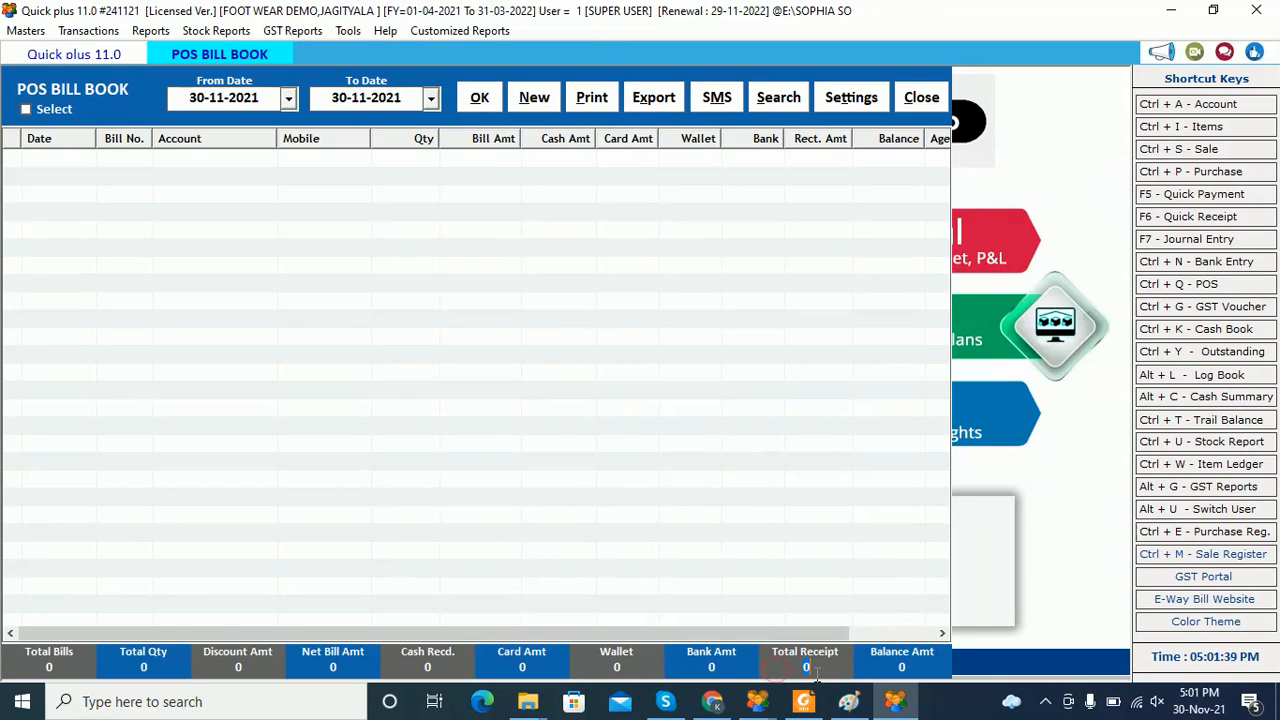
click(882, 669)
click(543, 105)
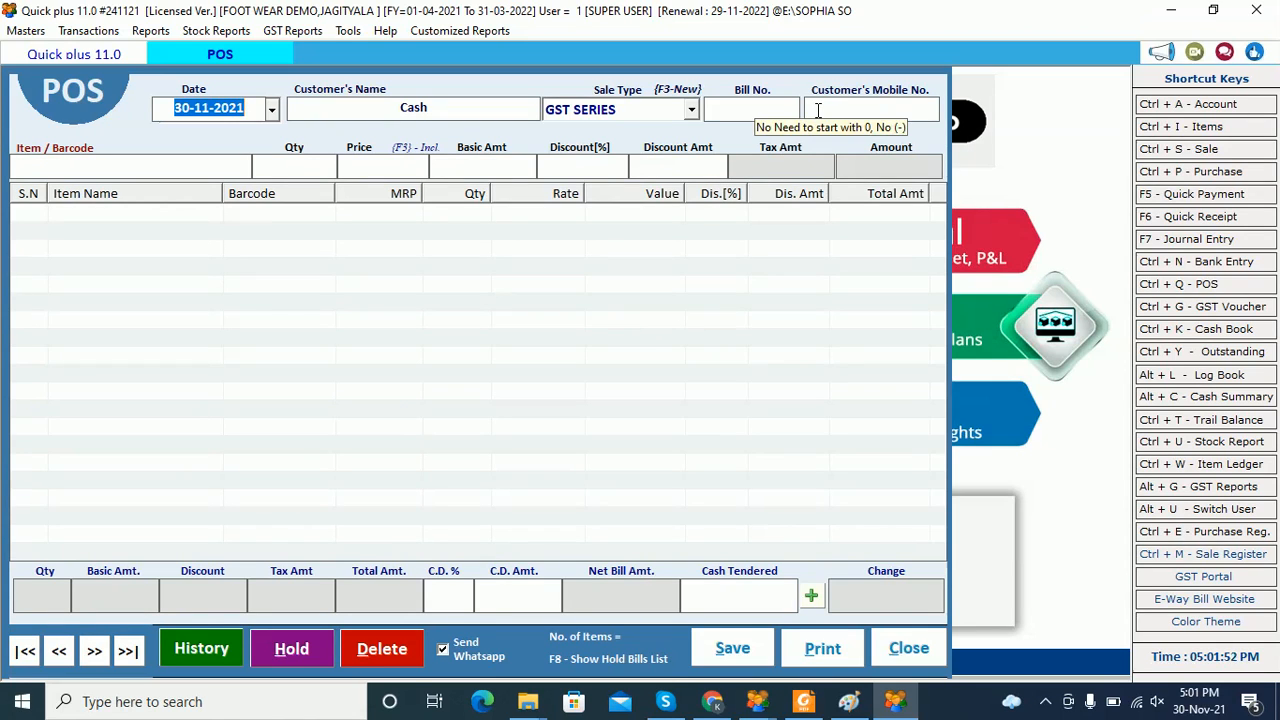
Keep Cash and GST SERIES, enter the customer's mobile number, and add barcode 10001 Paralite Flip Flops
key(Return)
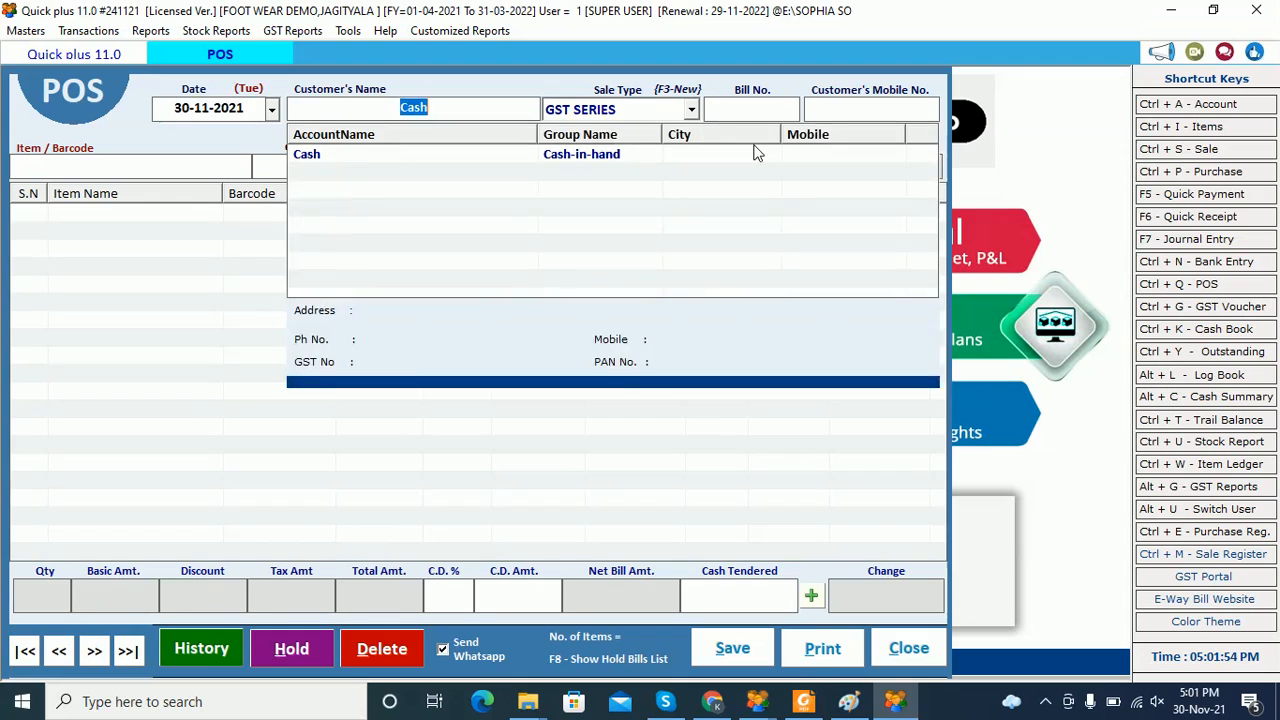
key(Return)
key(Return)
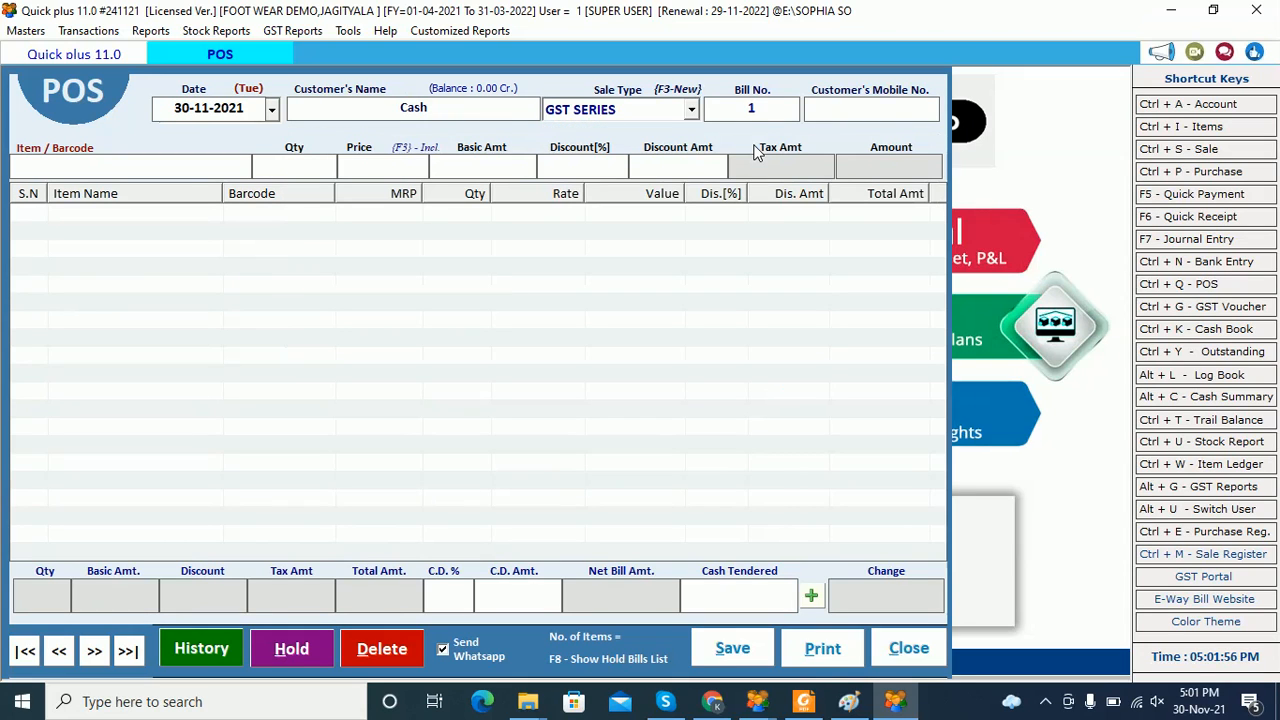
key(Return)
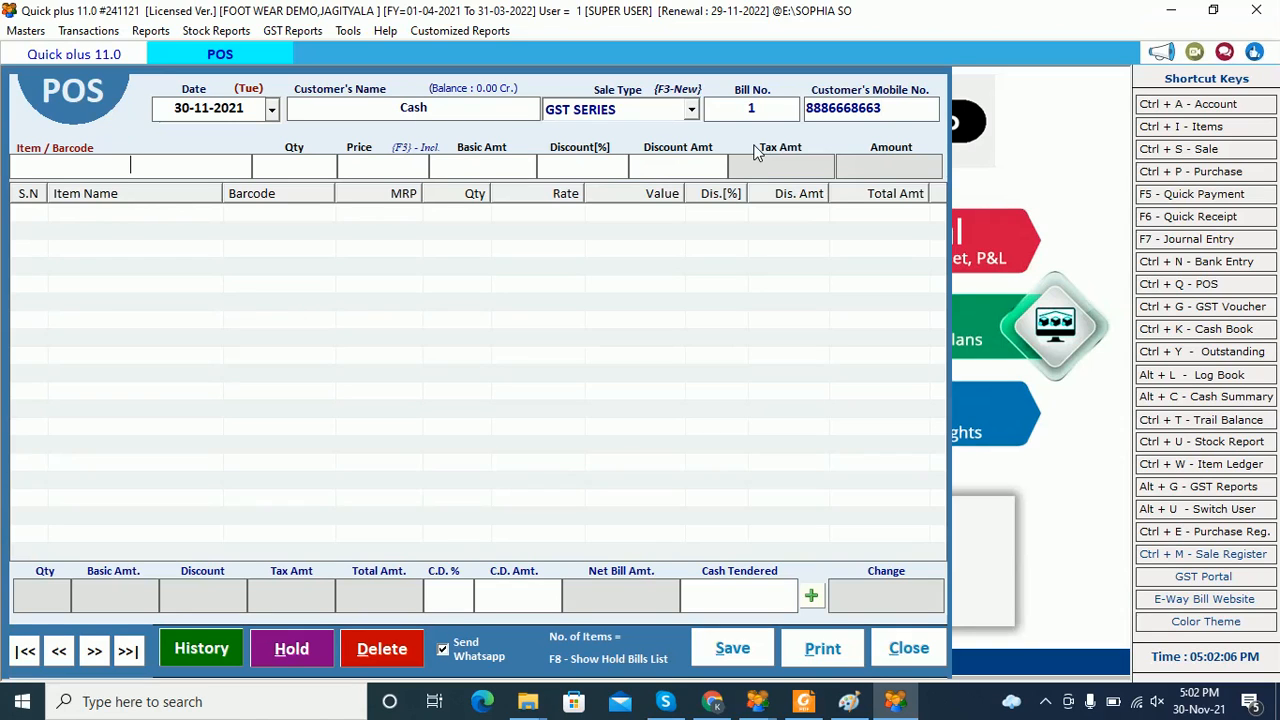
key(Return)
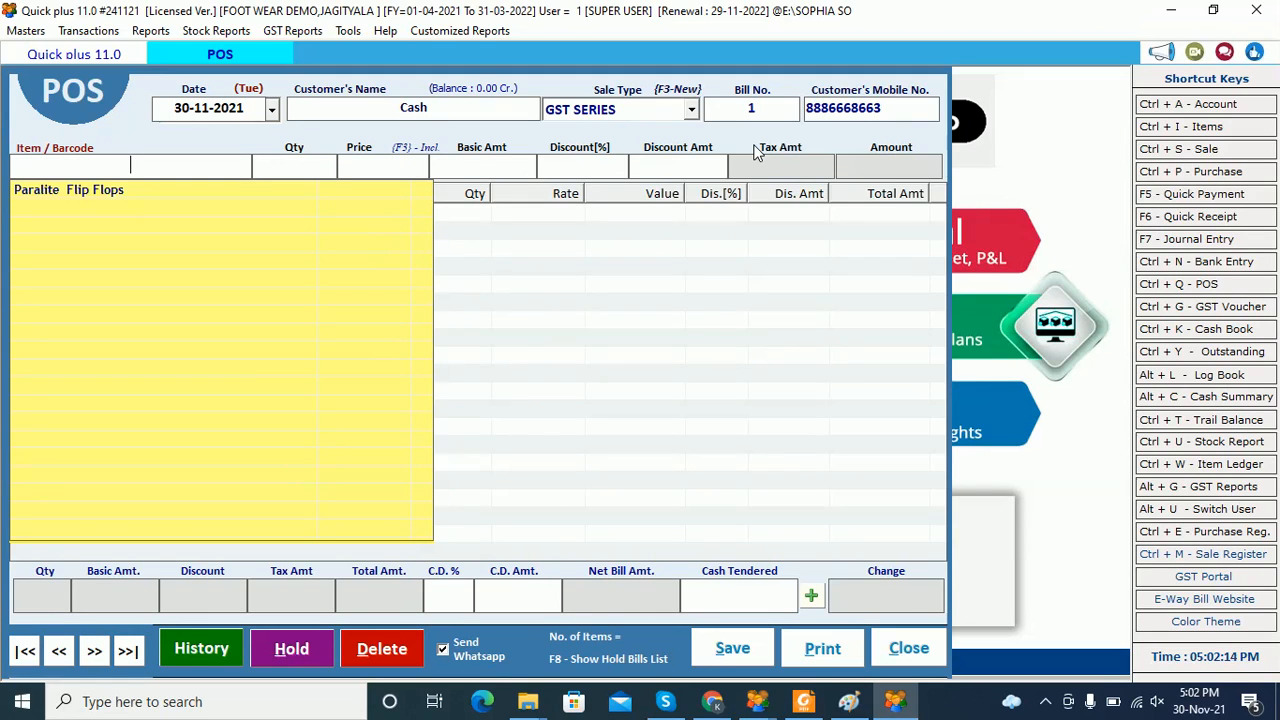
text(10001)
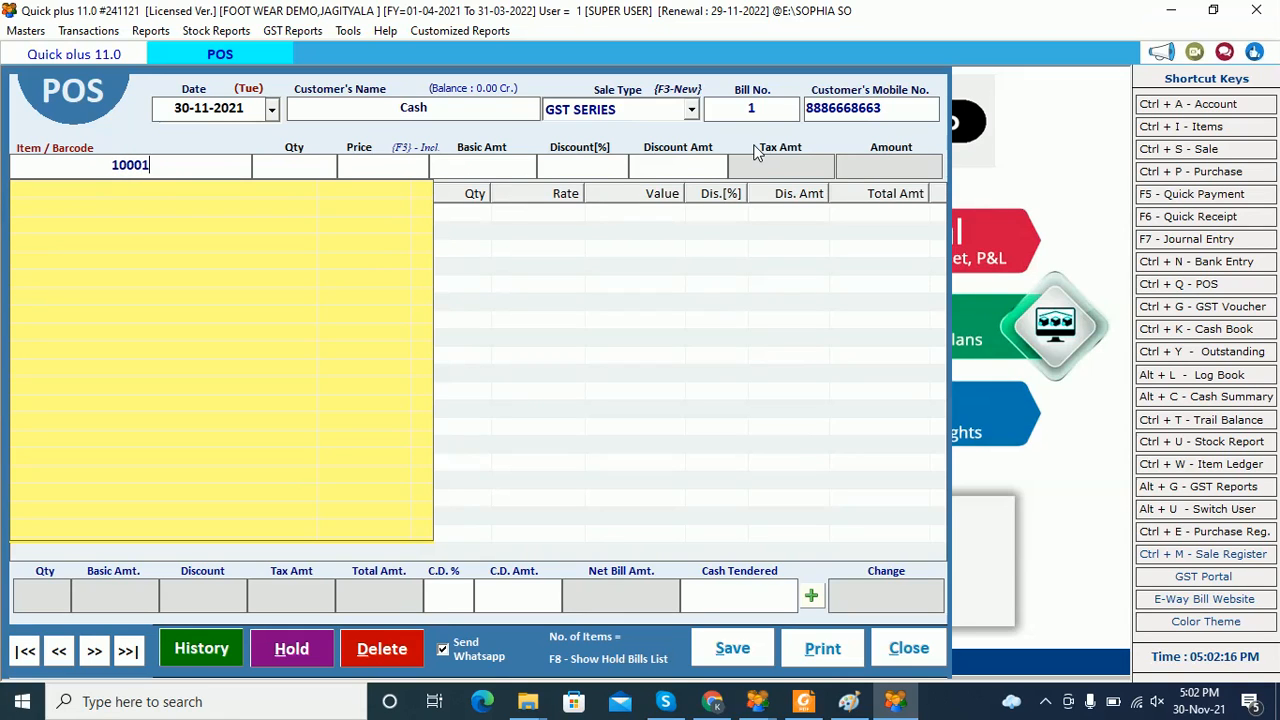
key(Return)
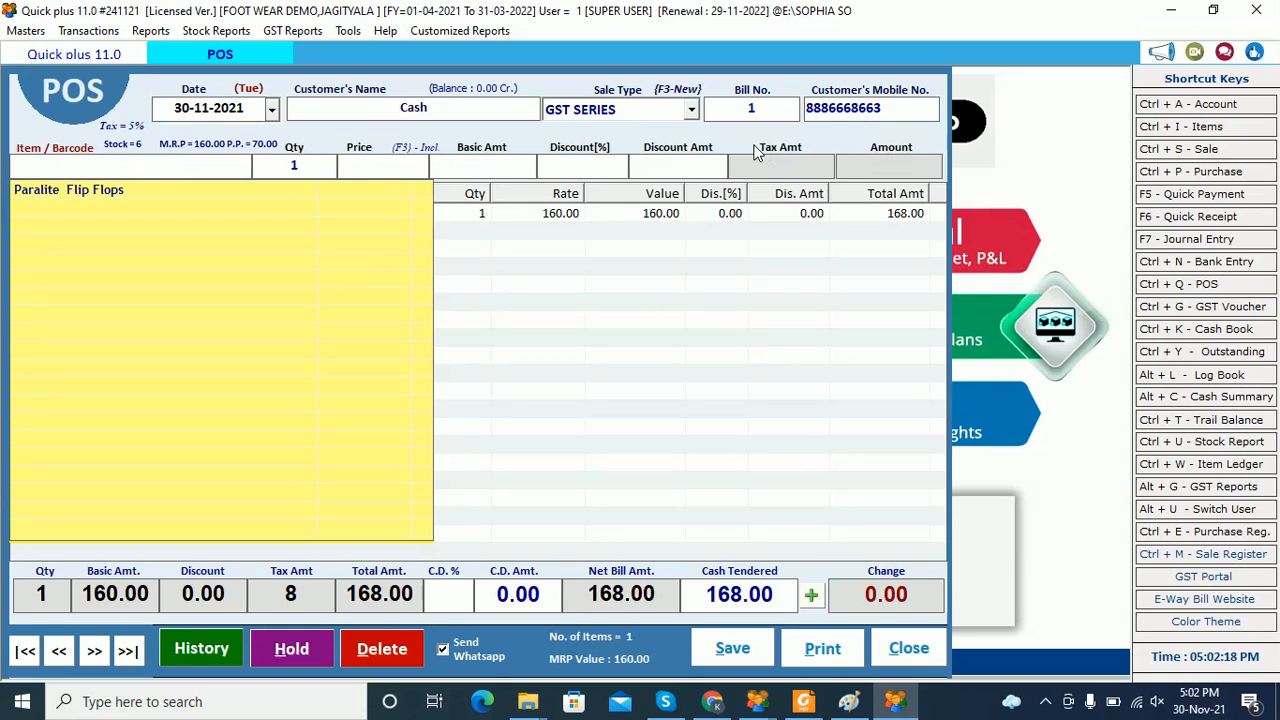
Add a second Paralite Flip Flops line with barcode 10002
click(665, 264)
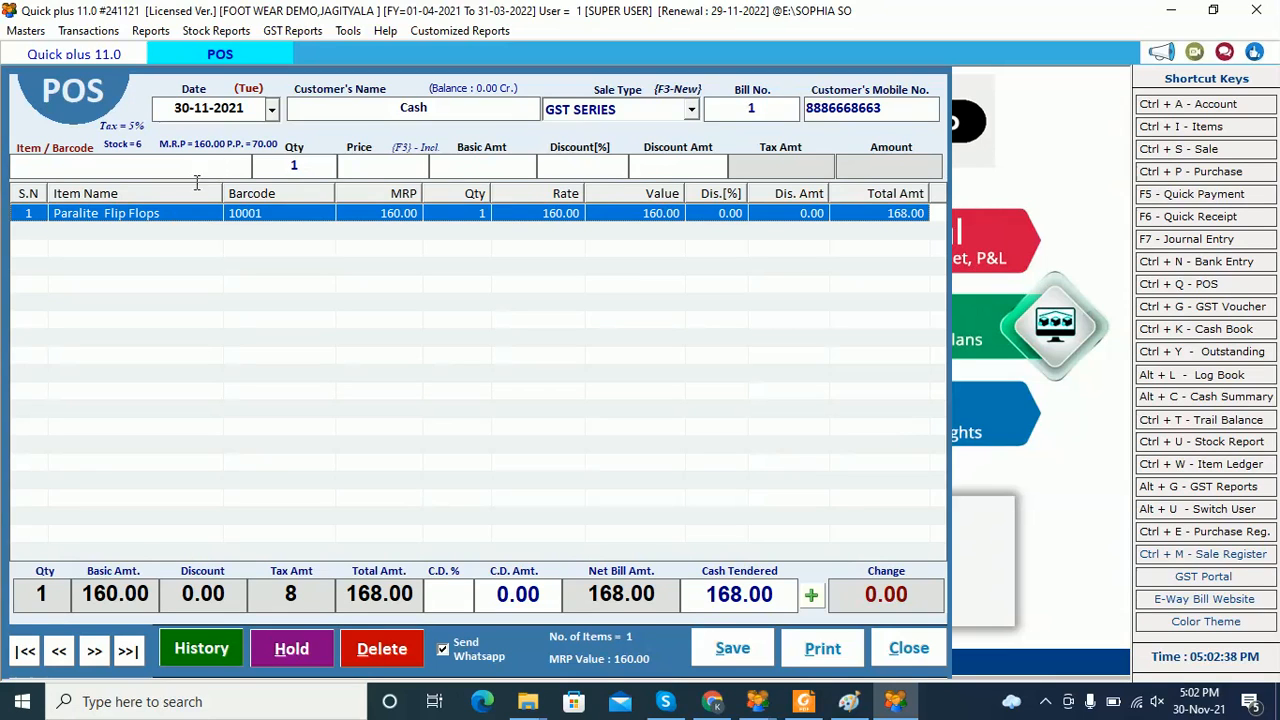
click(225, 164)
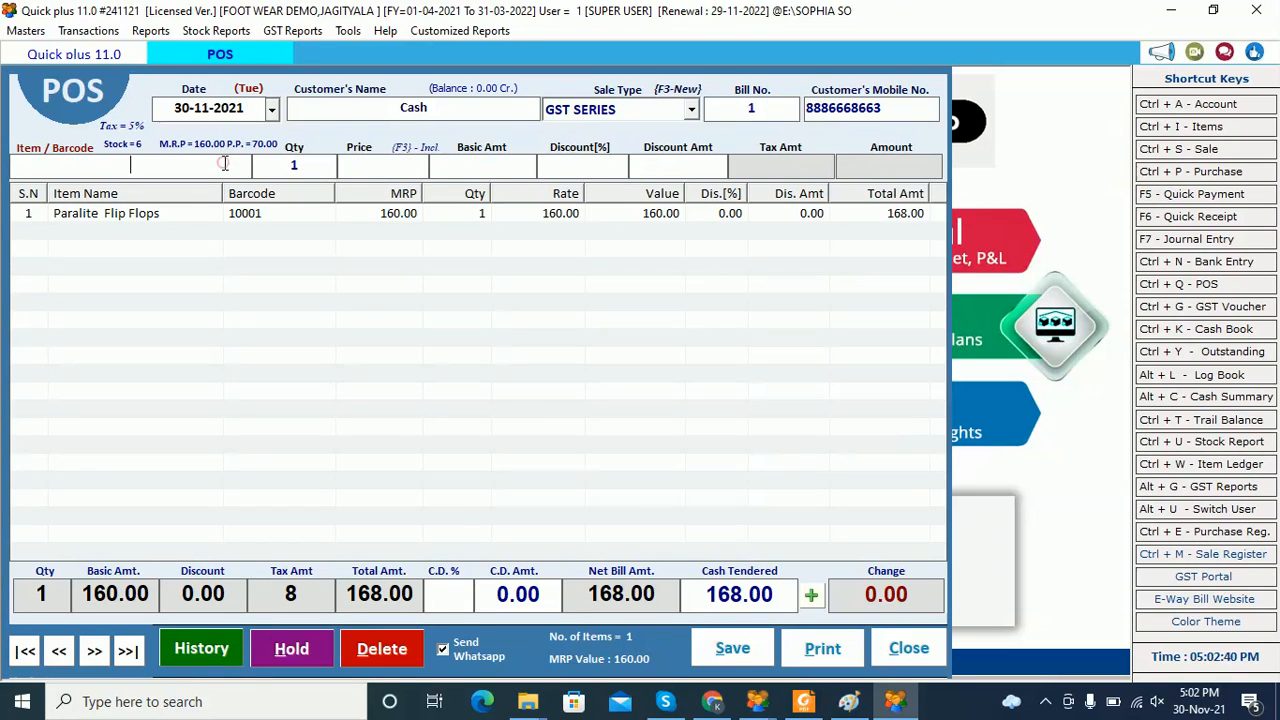
text(10002)
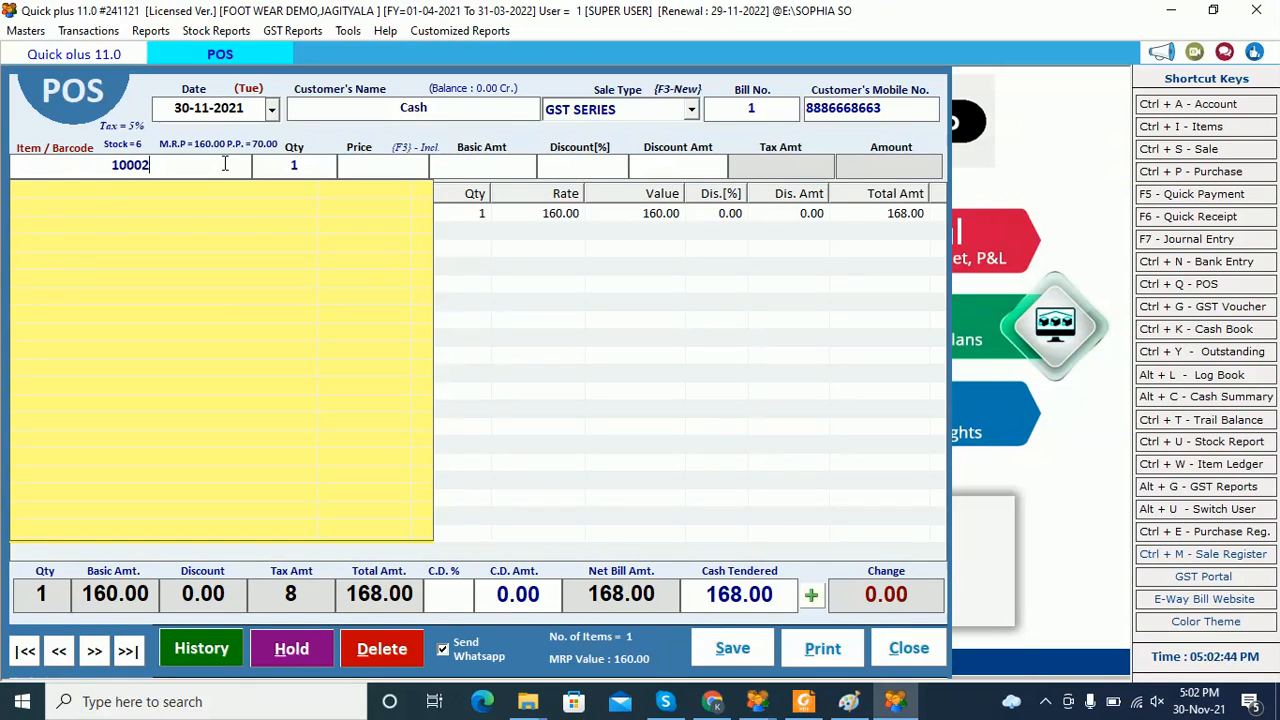
key(Return)
Review the Paralite Flip Flops sizes and batches in the item list without adding another line
click(665, 466)
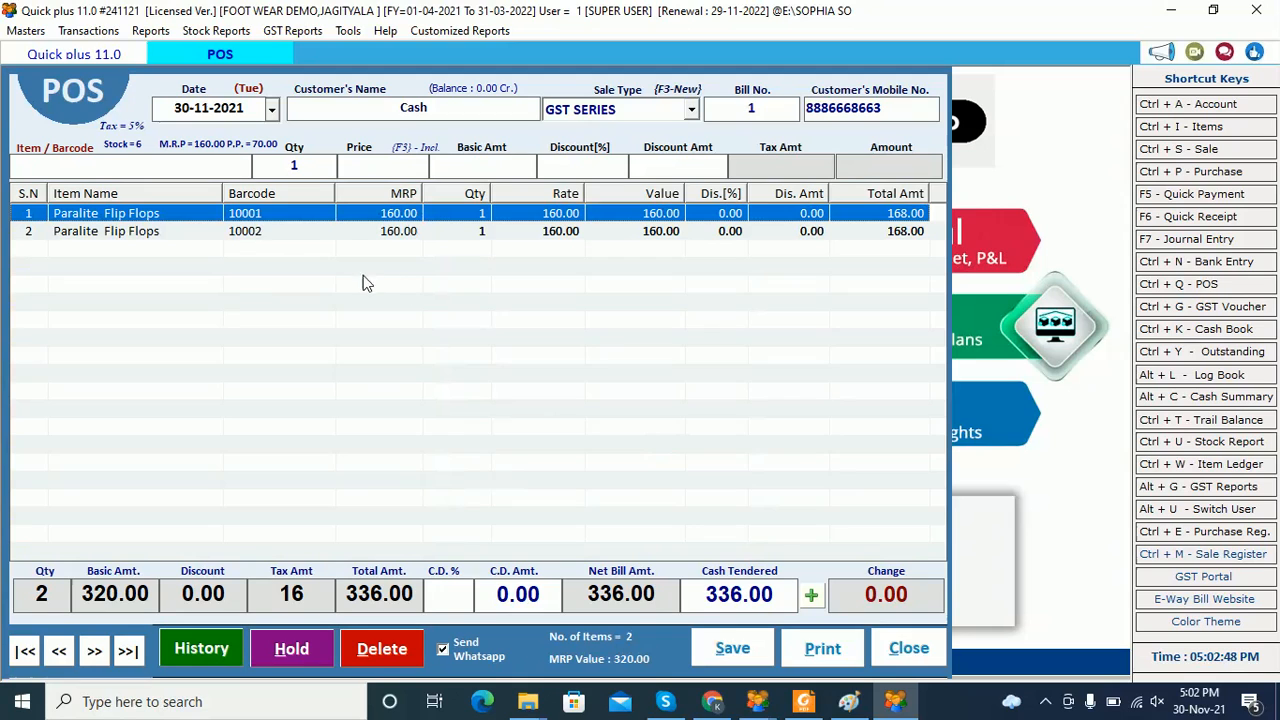
click(217, 163)
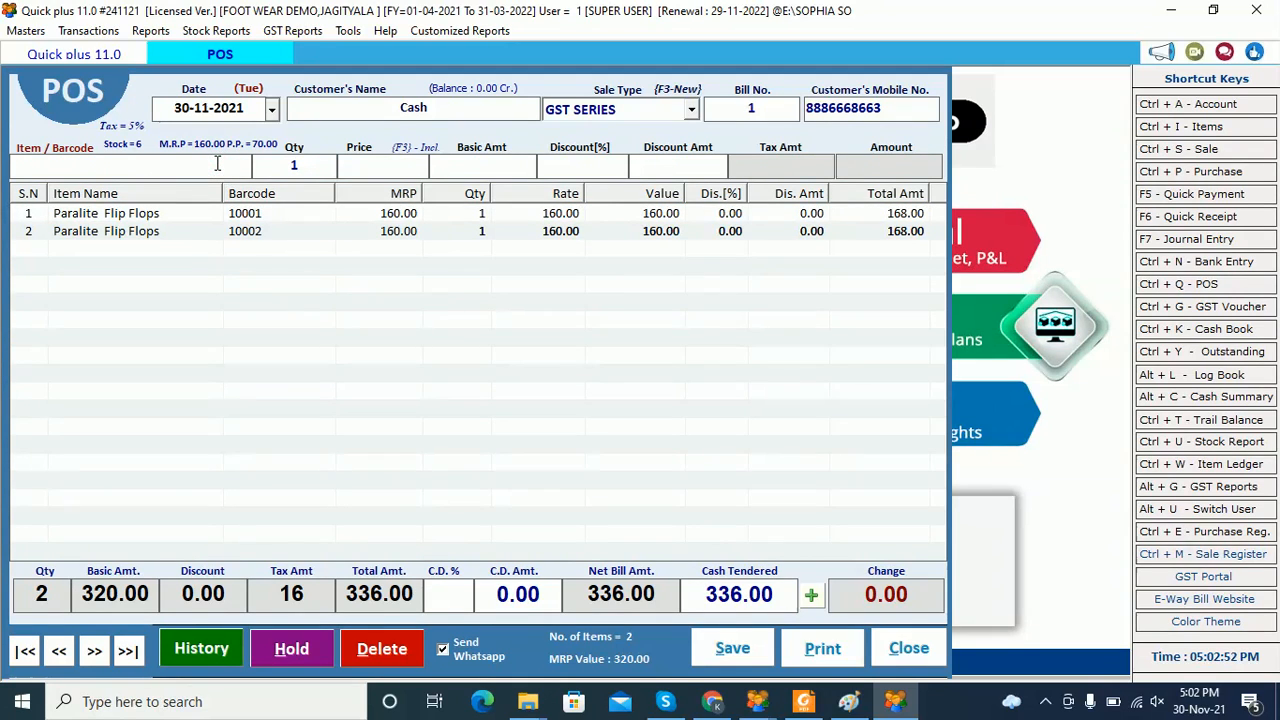
click(217, 163)
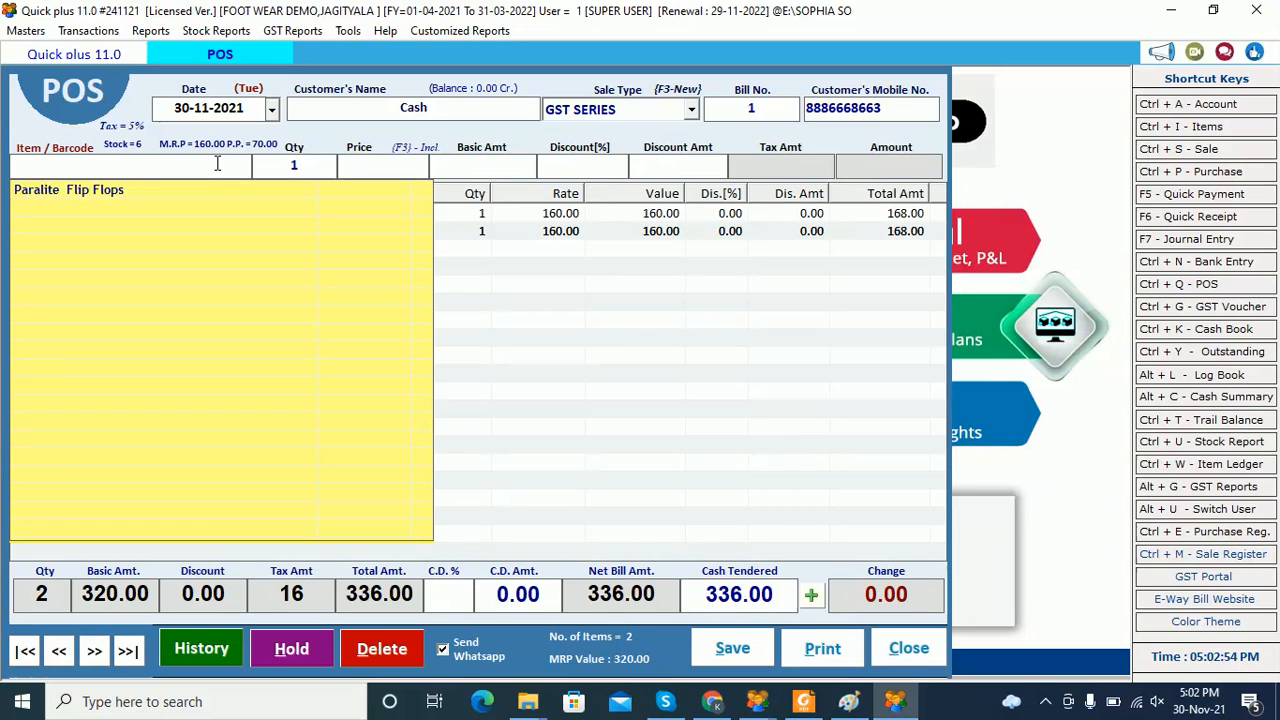
key(Down)
key(Return)
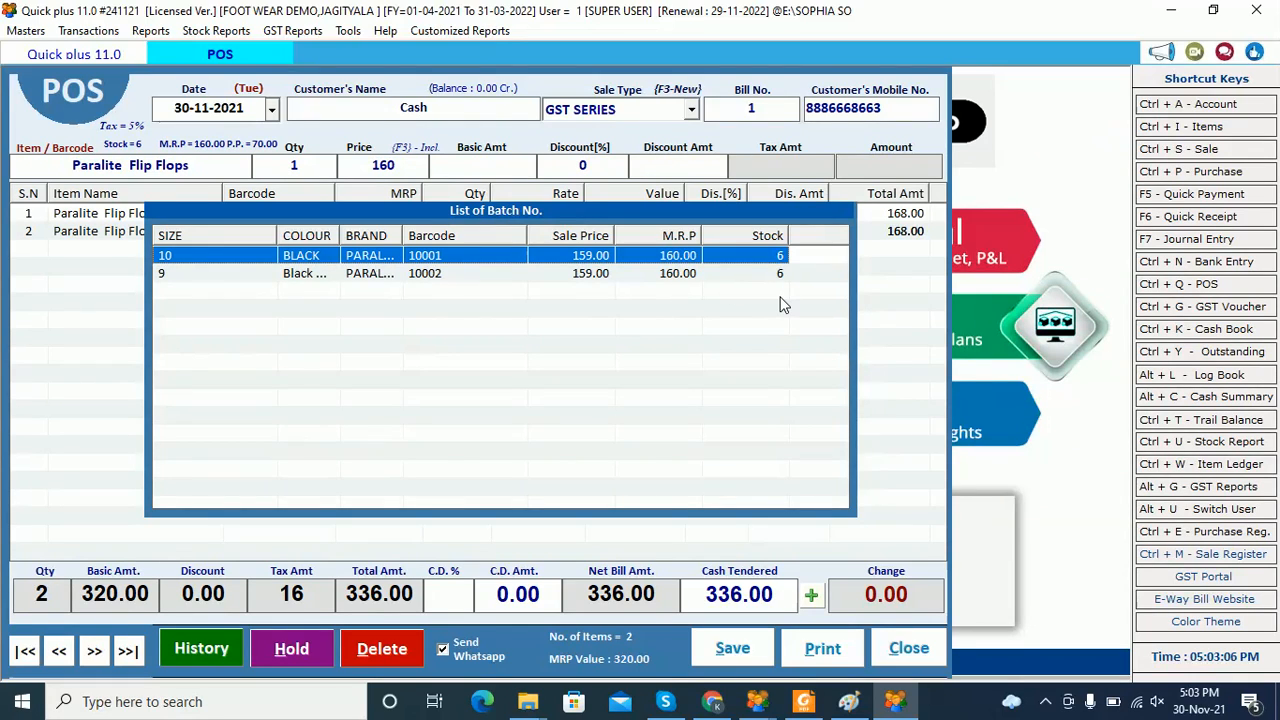
key(Return)
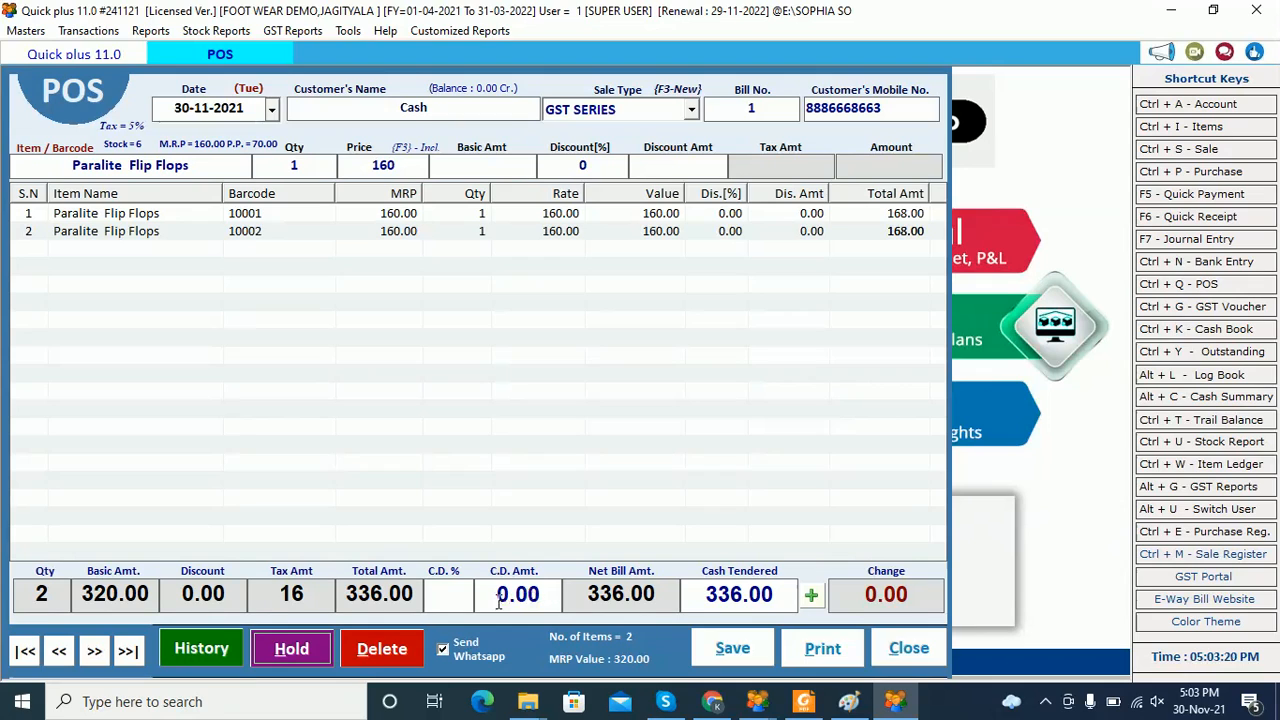
click(448, 594)
Select the cash discount amount and look through the card, eWallet and credit payment options
drag(486, 598, 550, 598)
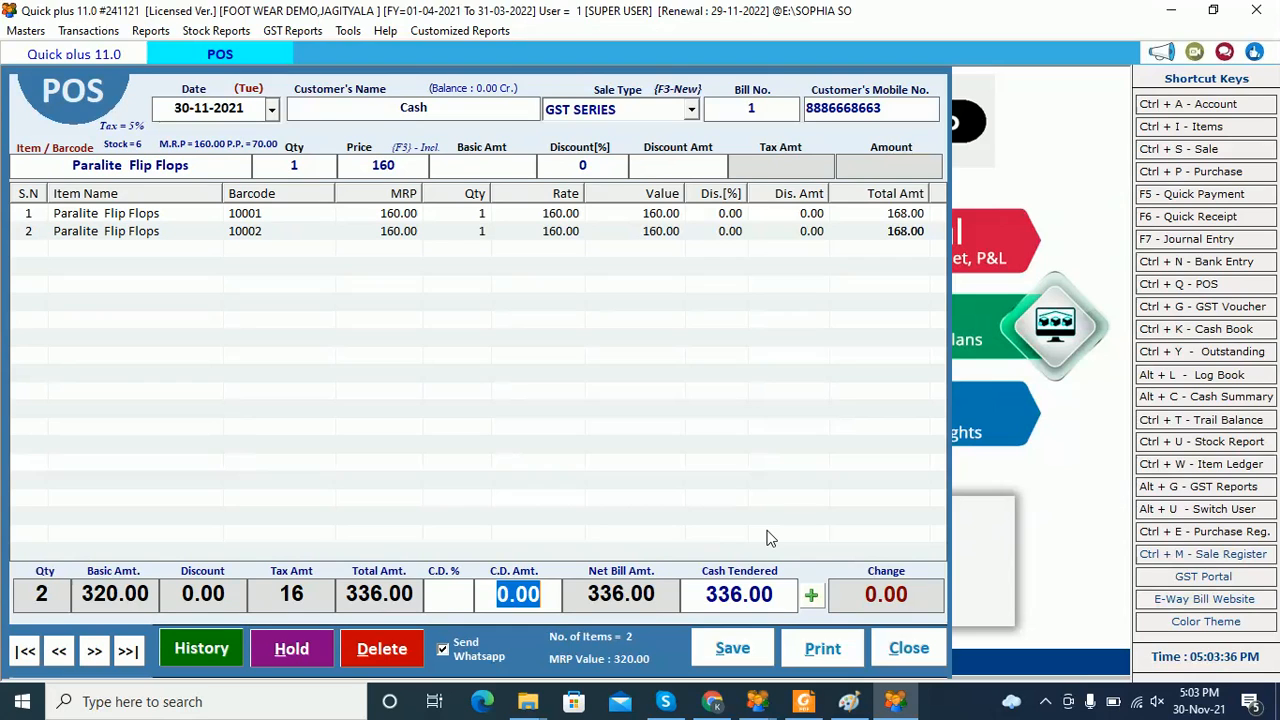
click(812, 598)
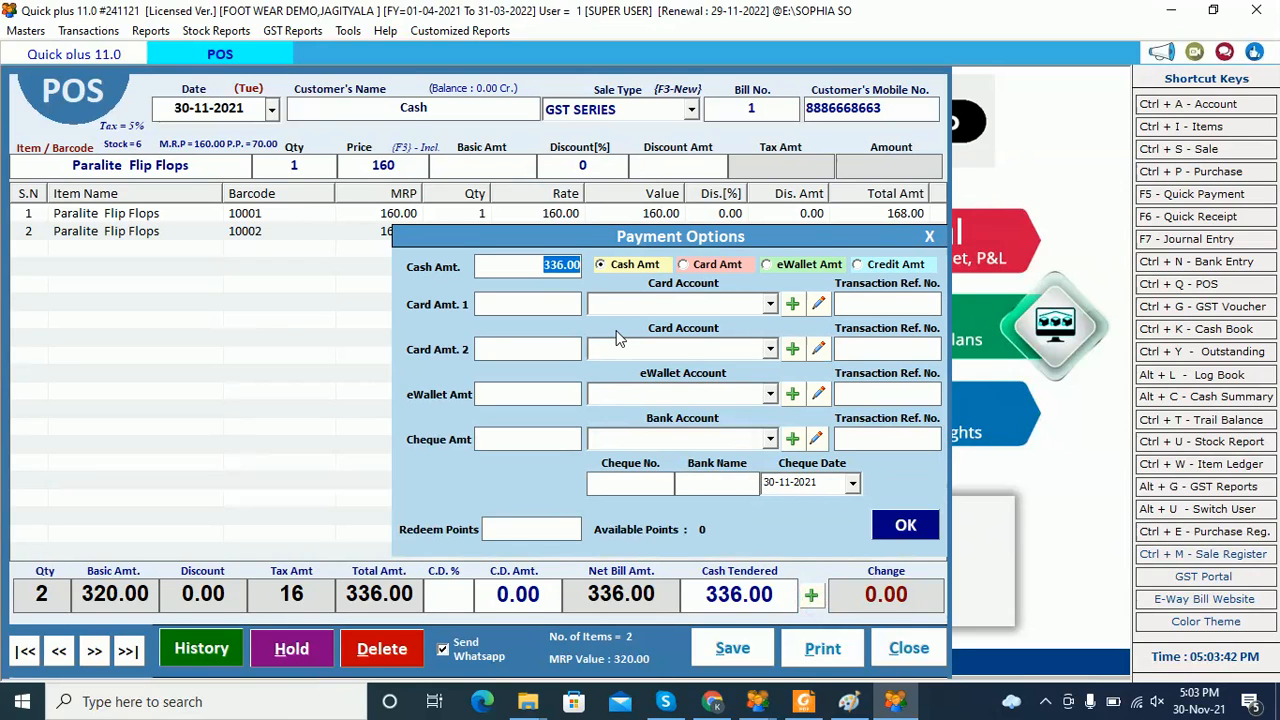
click(614, 264)
click(708, 266)
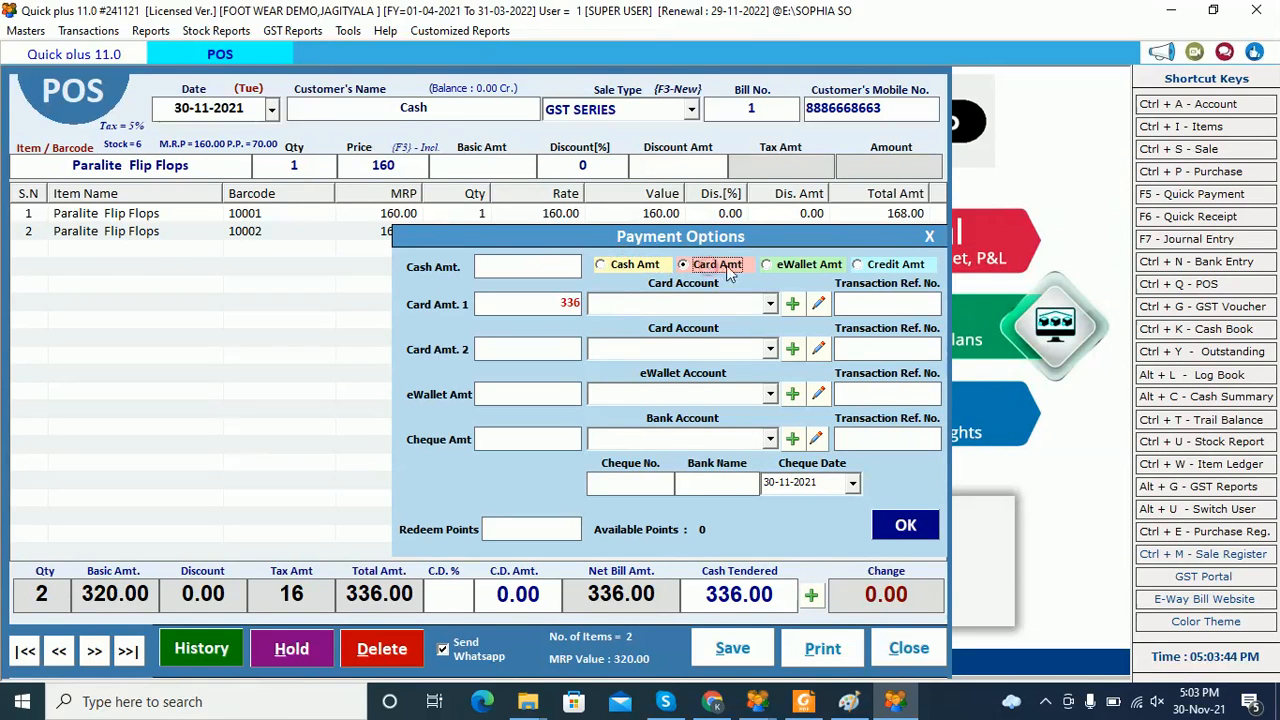
click(768, 266)
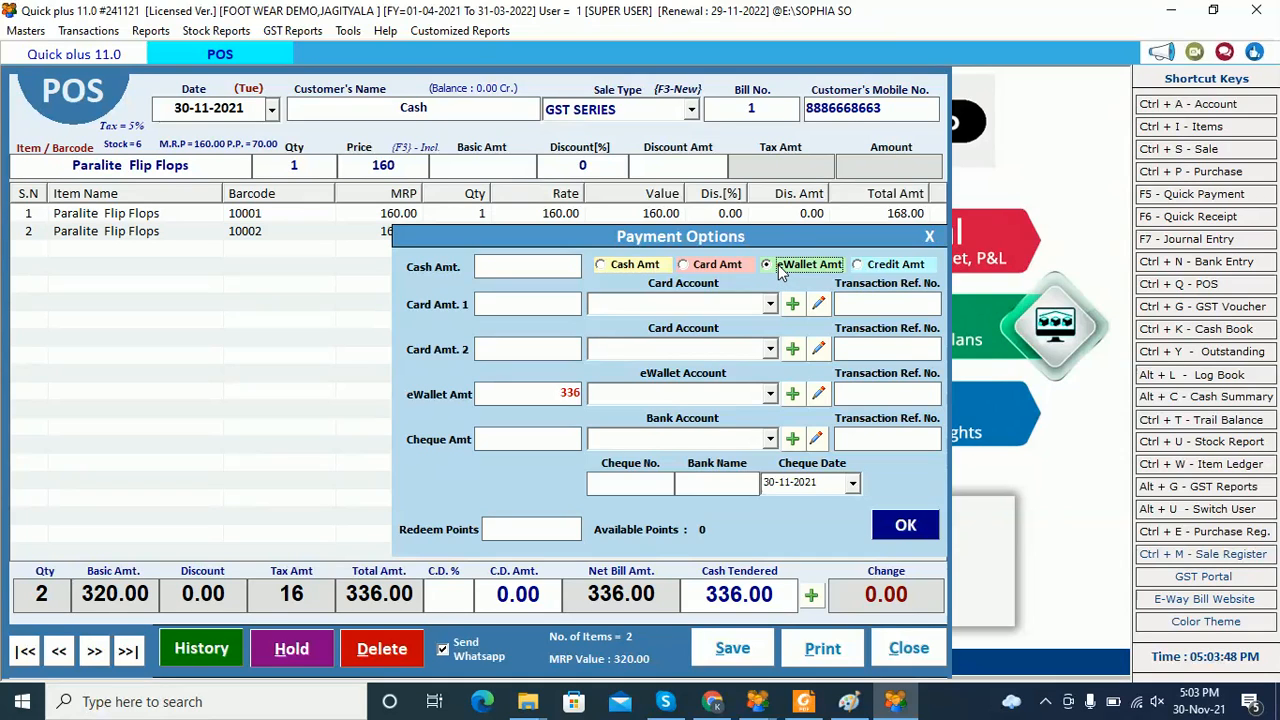
click(857, 266)
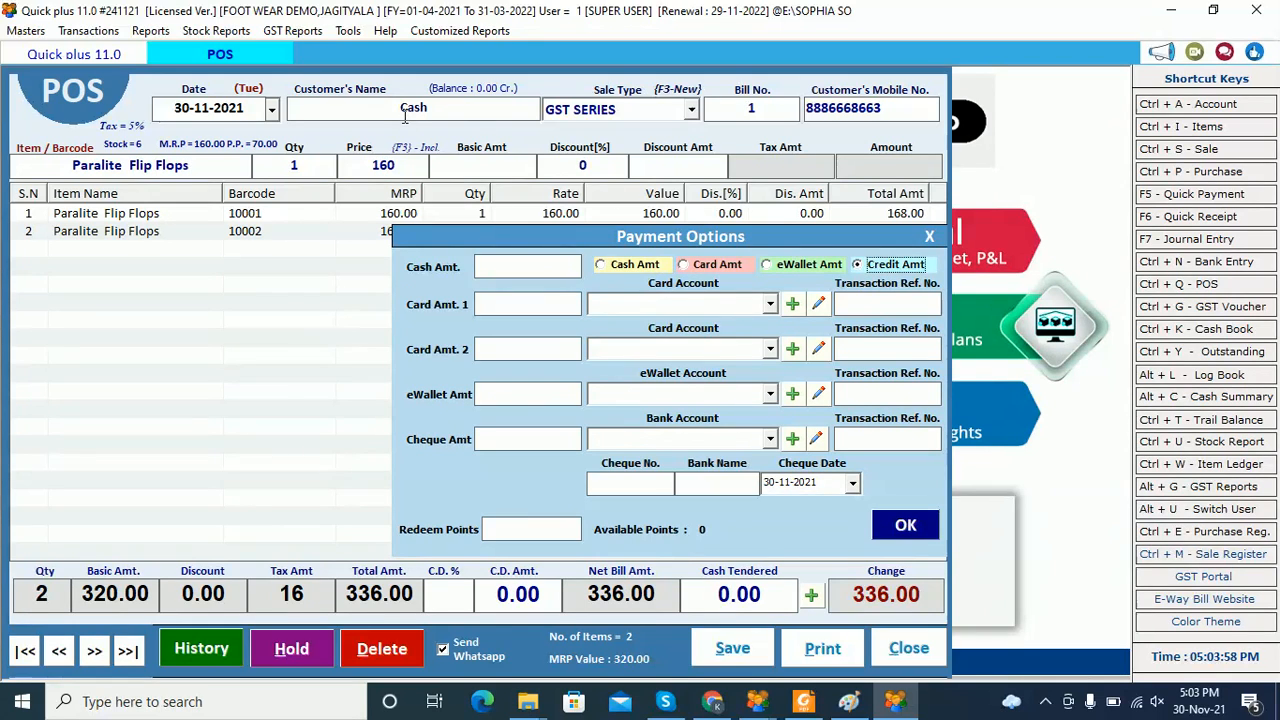
Try 100 cash plus 236 eWallet, then pay the full 336 in cash and confirm
click(361, 107)
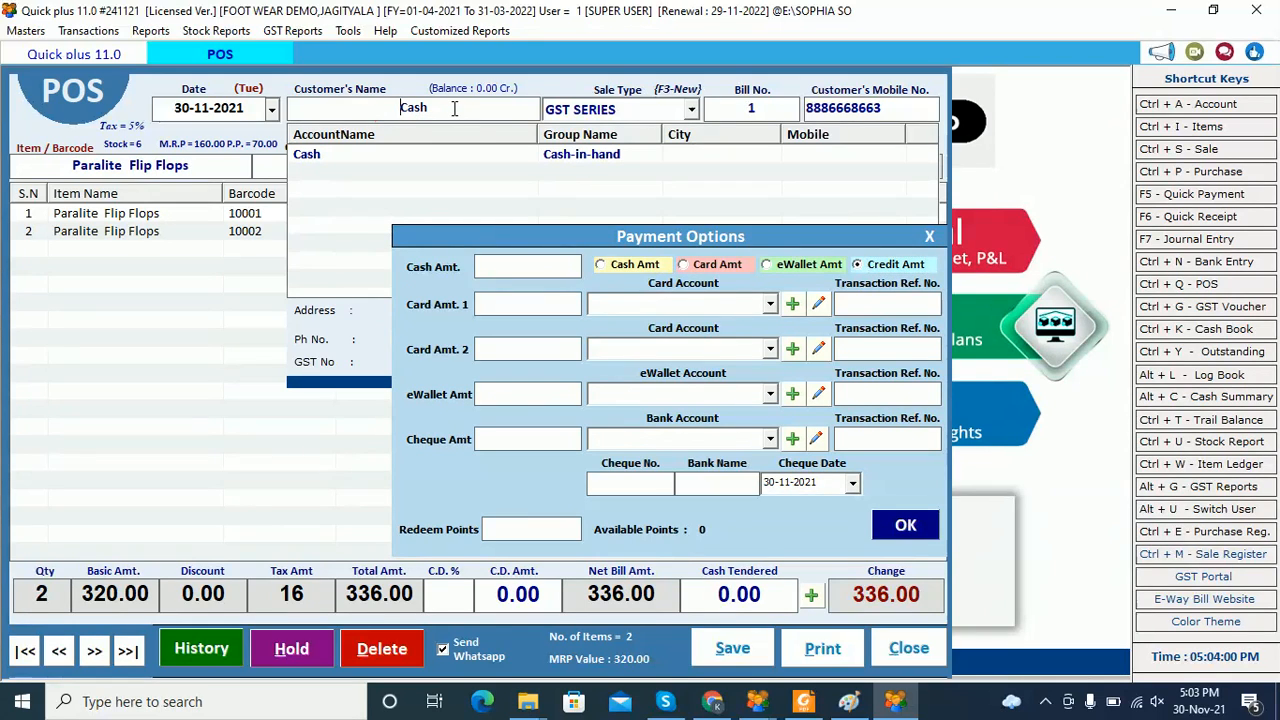
click(612, 264)
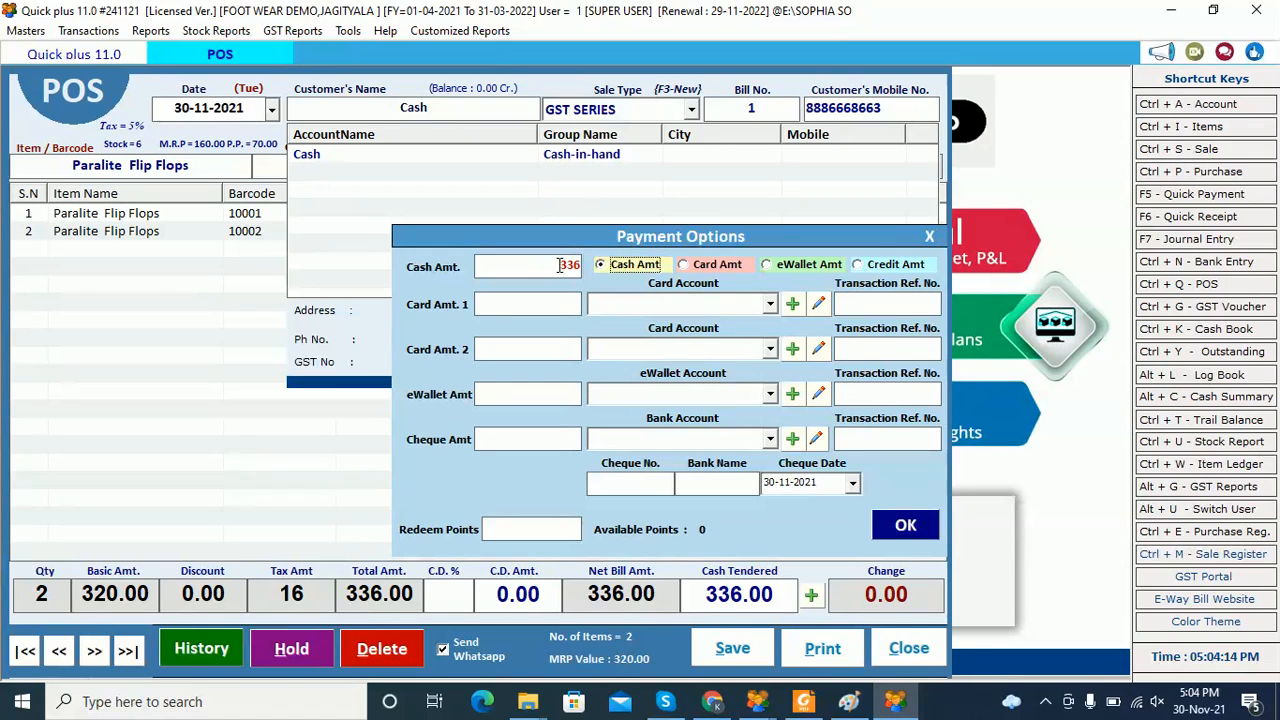
double_click(560, 265)
text(100)
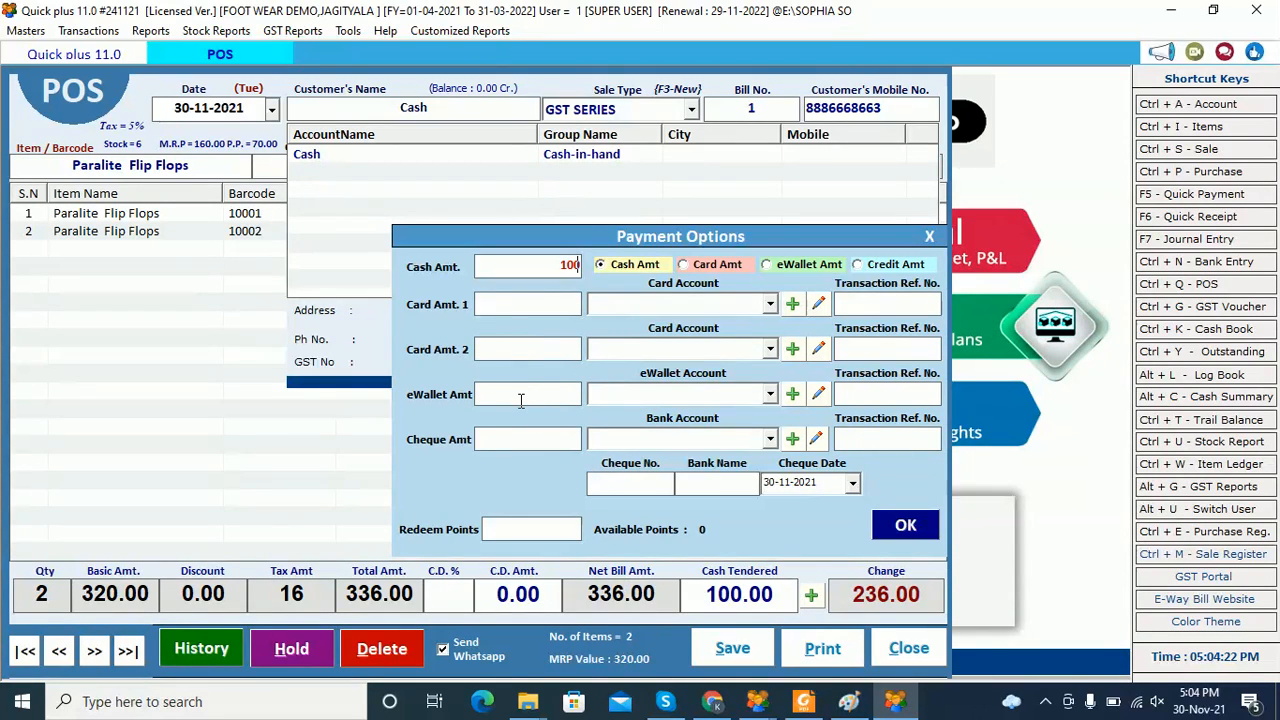
text(236)
double_click(540, 393)
key(BackSpace)
double_click(562, 264)
text(336)
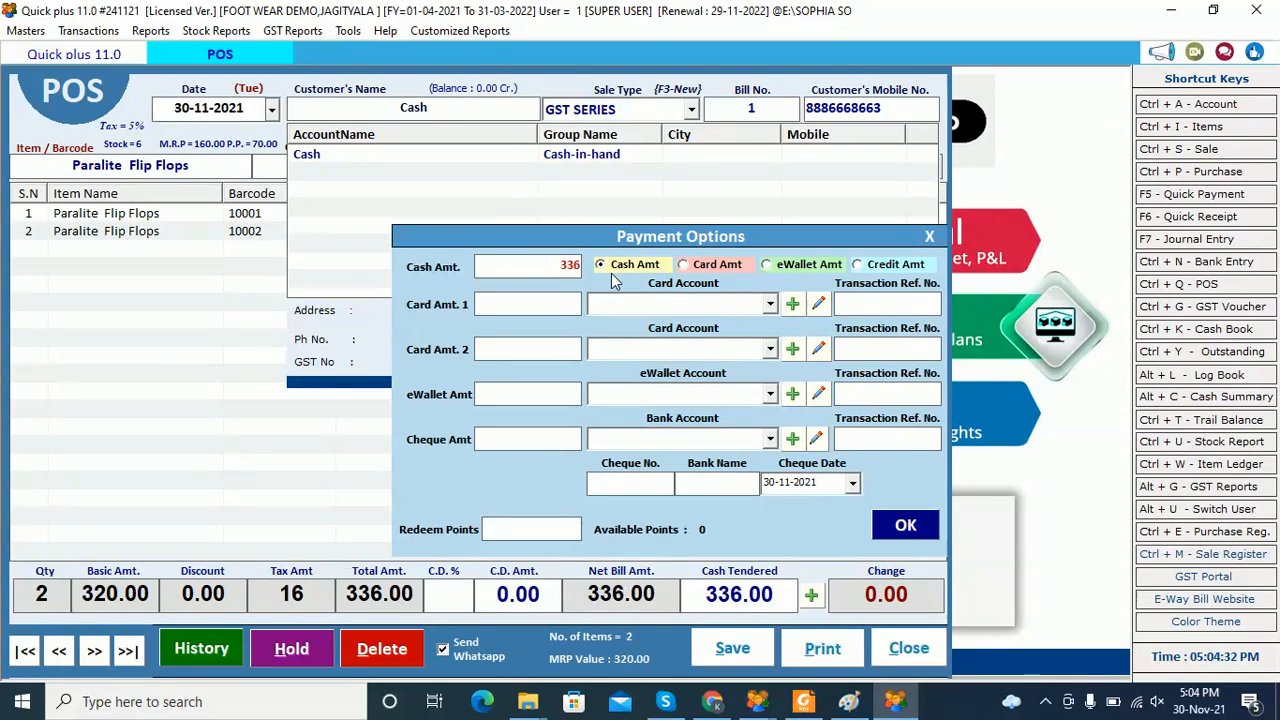
click(897, 523)
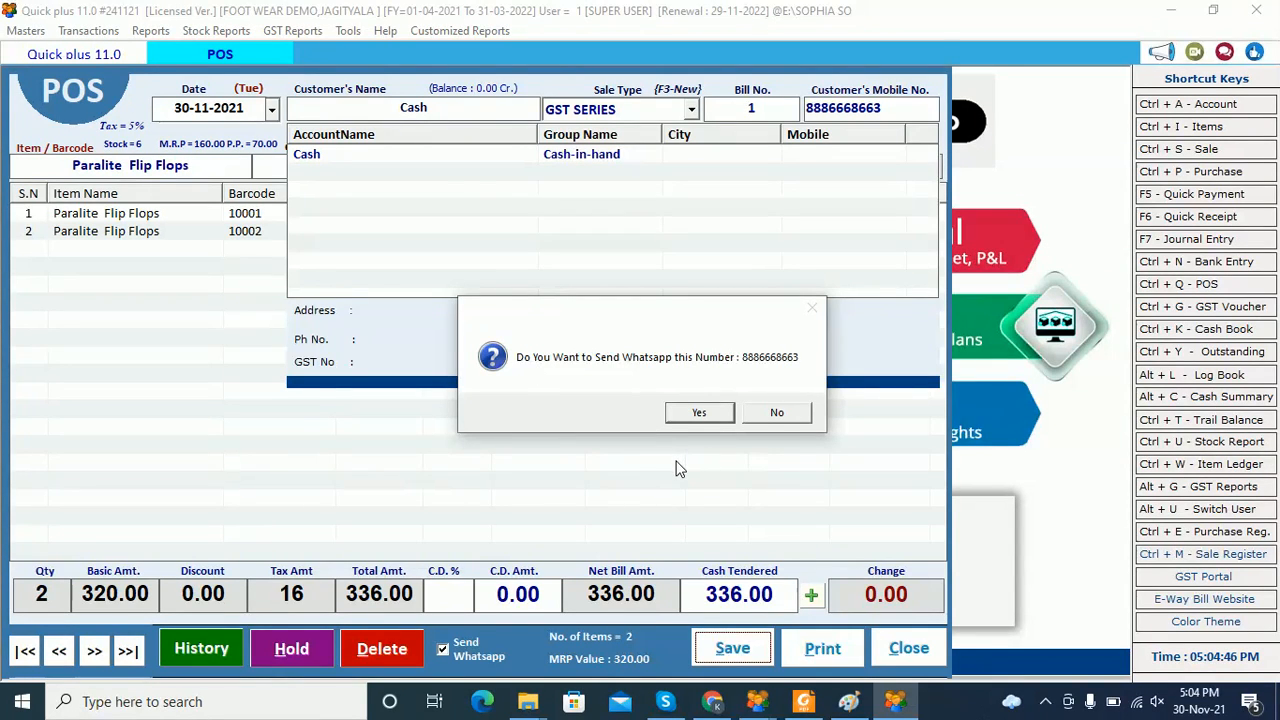
Decline sending the bill on WhatsApp and choose to print it
click(777, 414)
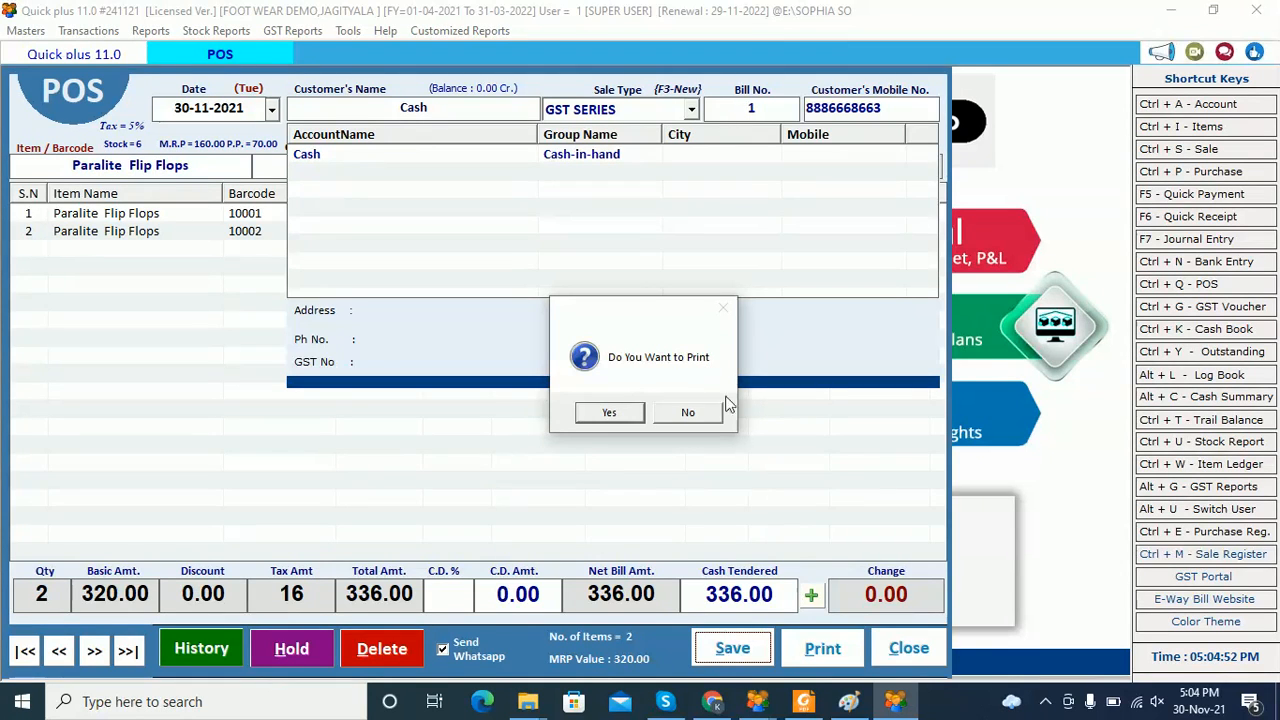
click(609, 412)
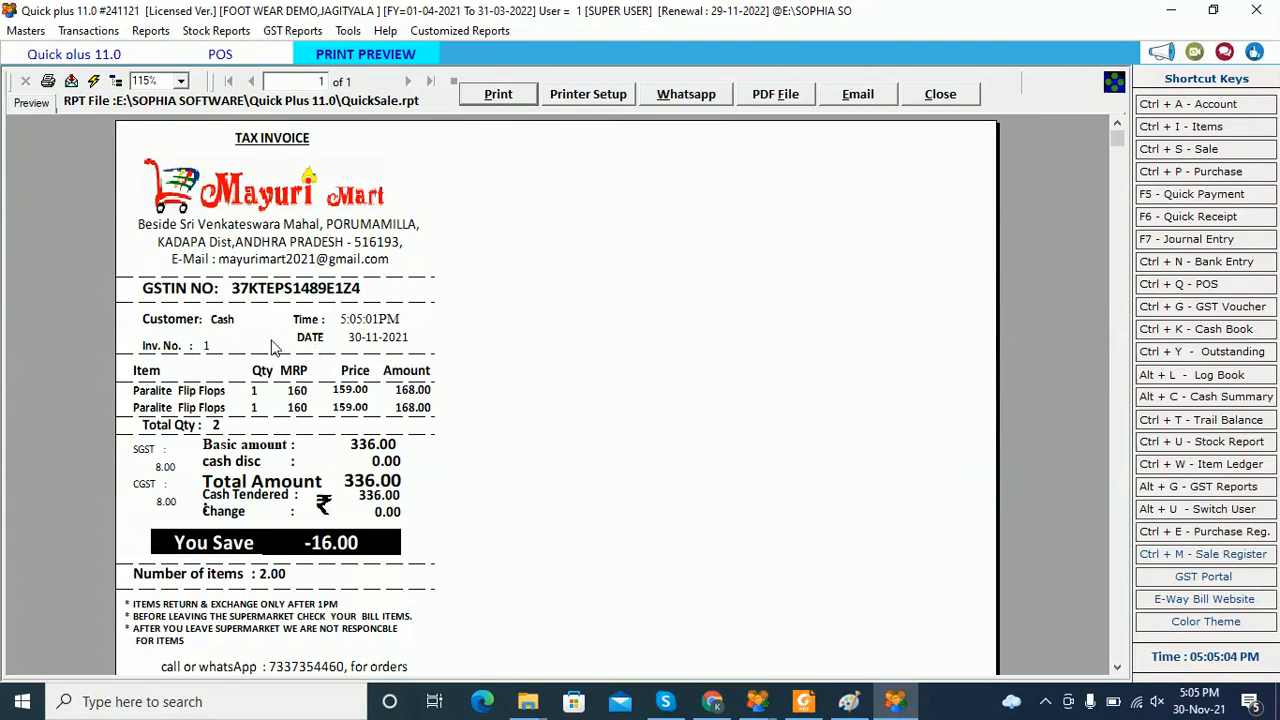
Scroll through the 336.00 tax invoice preview, then close it and the POS billing window
scroll(270, 372, down, 3)
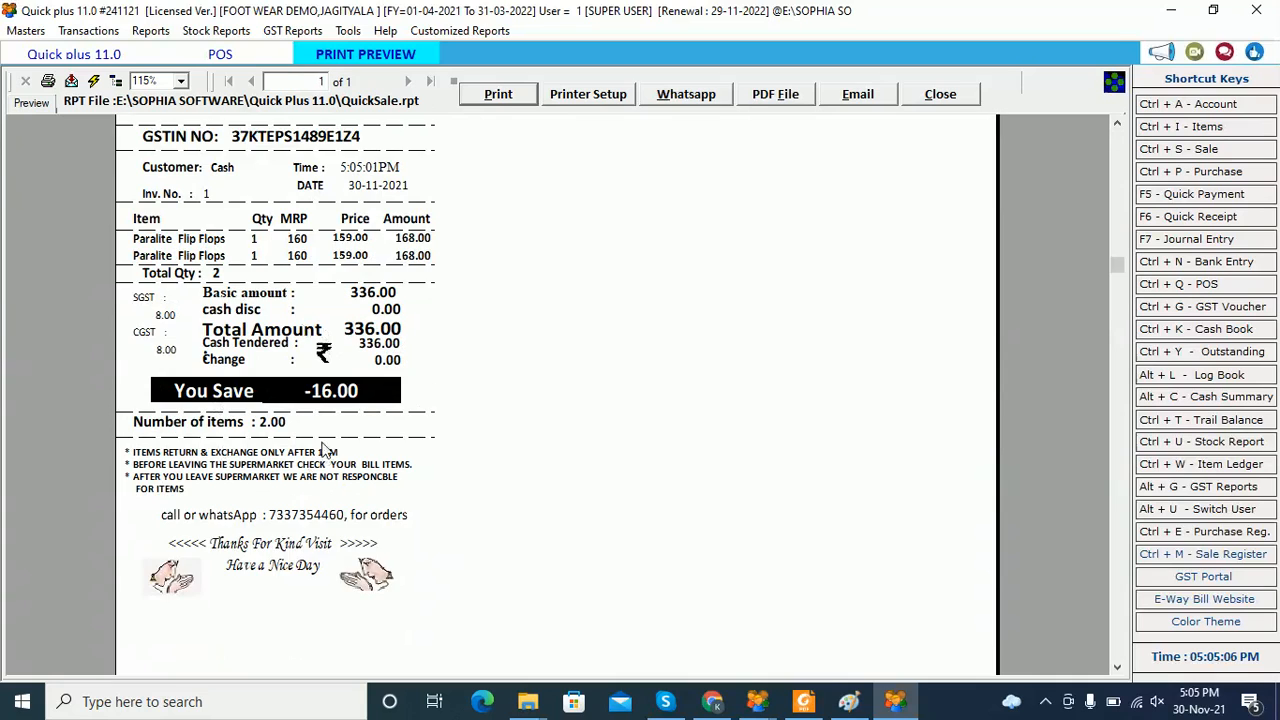
scroll(322, 450, up, 3)
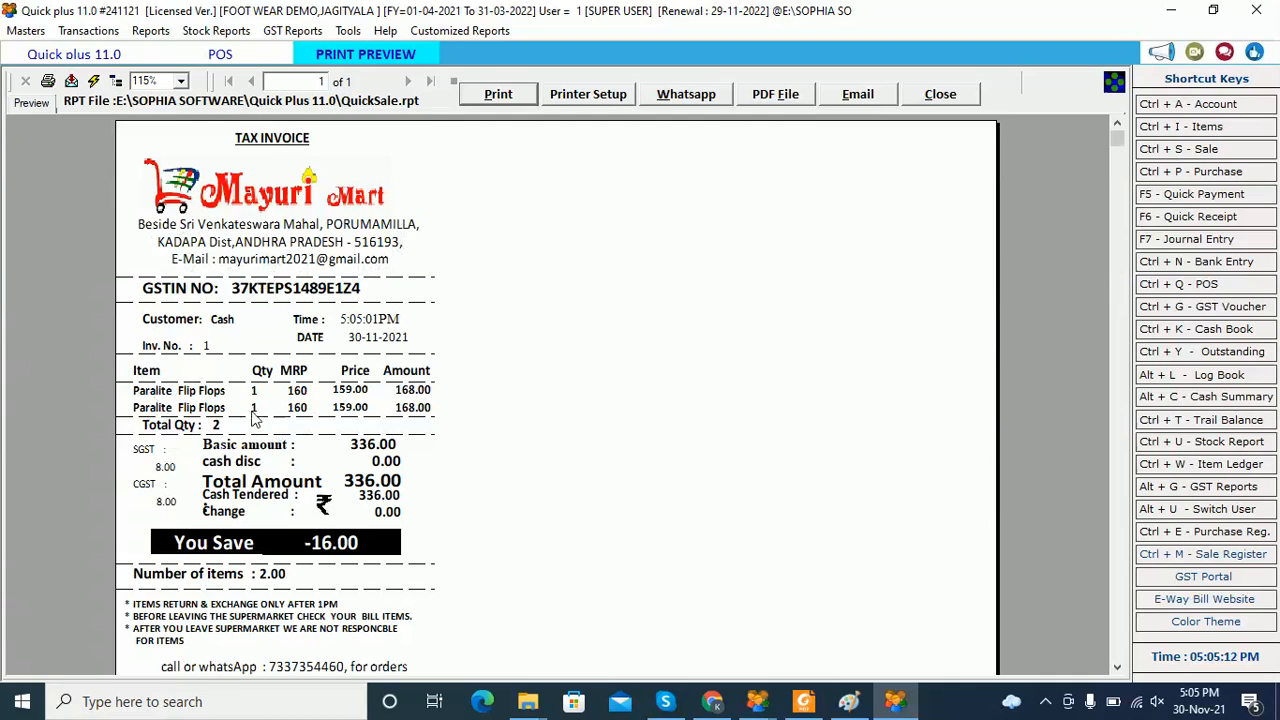
scroll(245, 400, down, 3)
scroll(203, 345, up, 3)
scroll(312, 552, down, 3)
scroll(368, 448, up, 3)
click(958, 100)
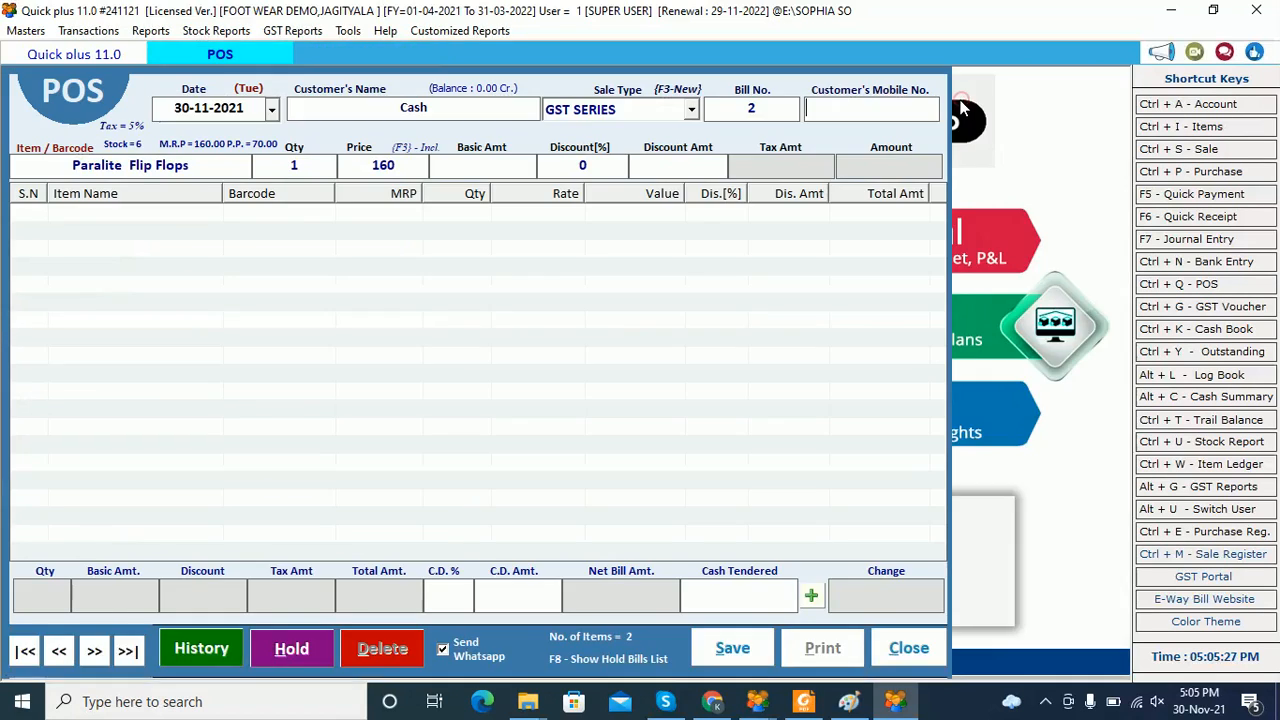
click(906, 650)
Cancel the blank POS bill, review Paragon's 735.00 credit purchase bill, and start a new purchase
click(656, 416)
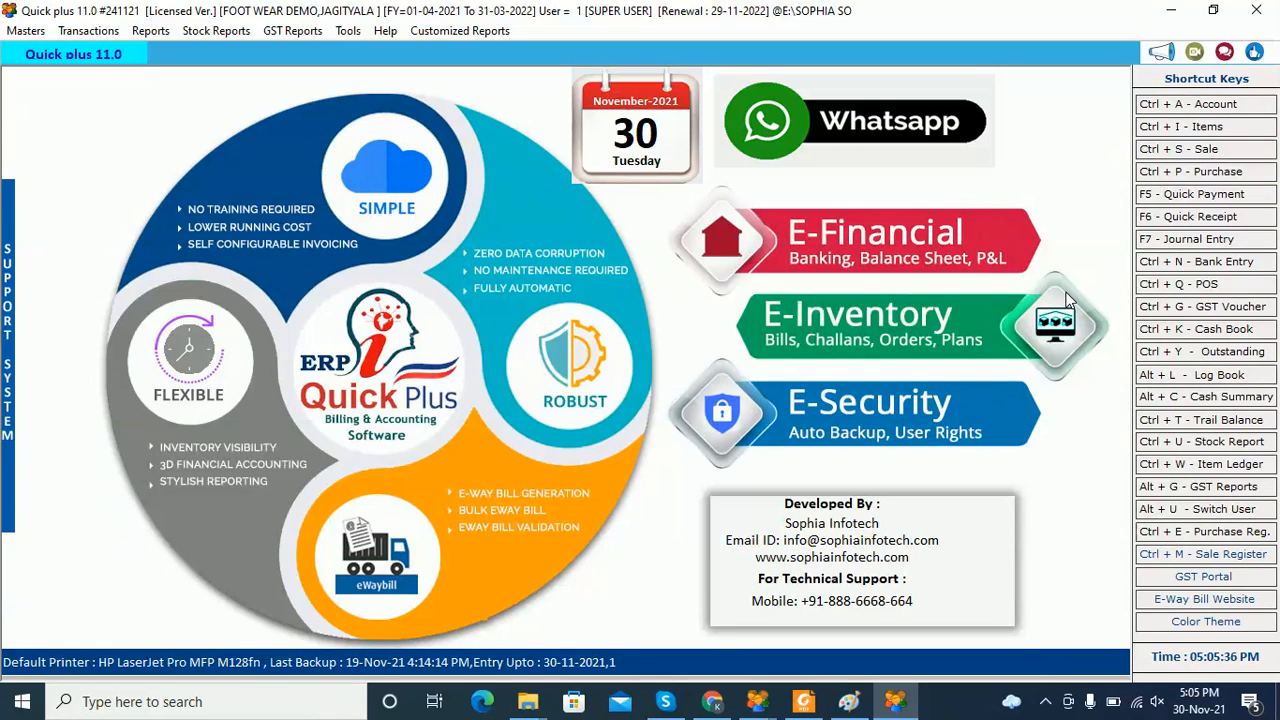
click(1197, 177)
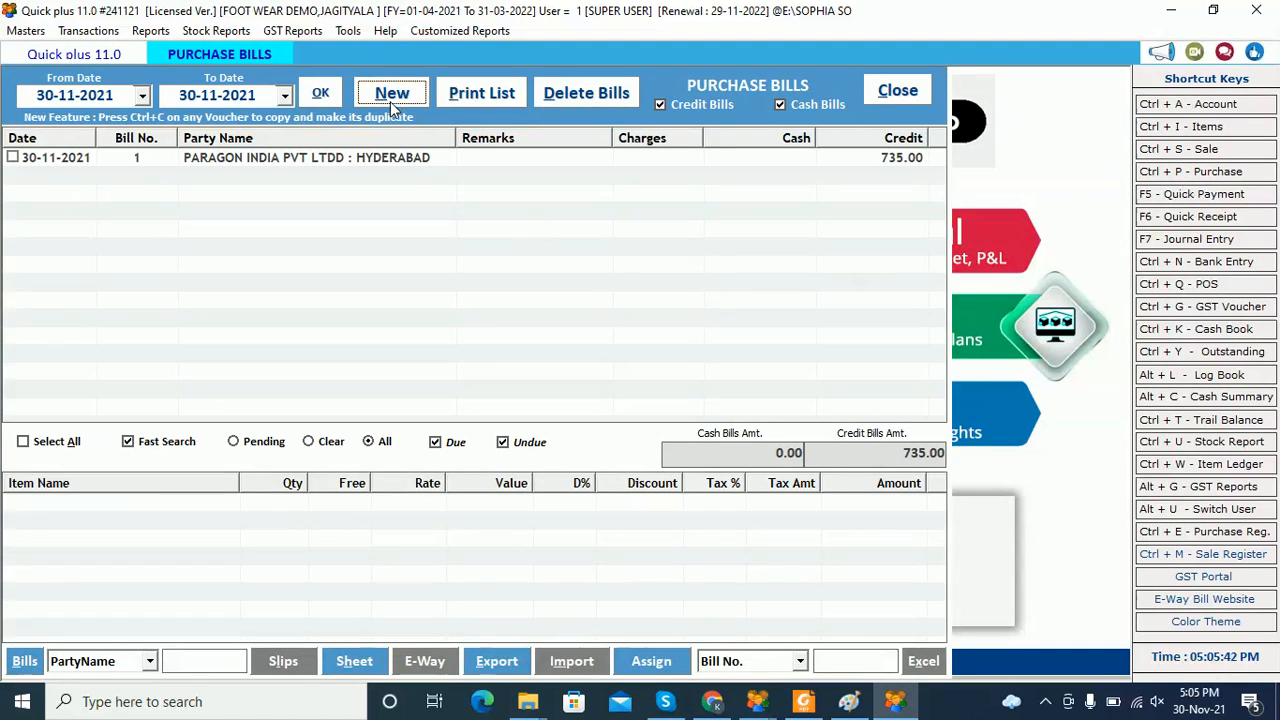
click(380, 157)
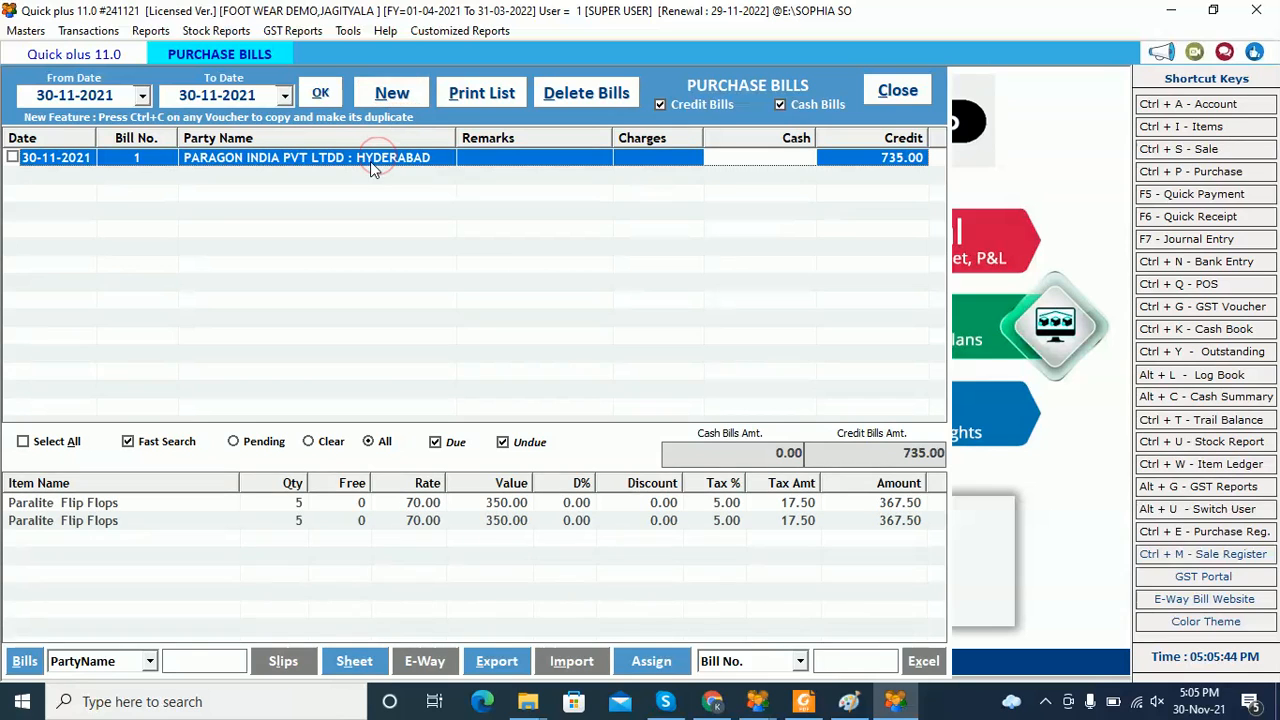
click(381, 98)
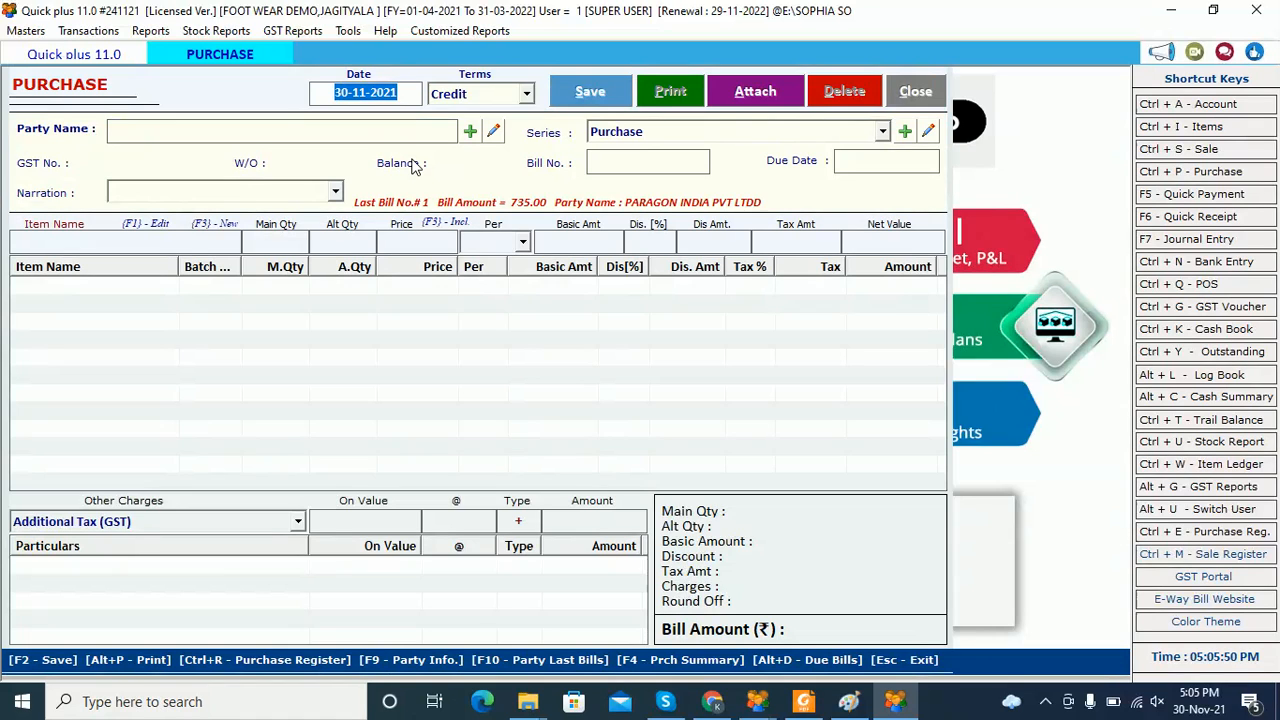
Keep Credit terms, check the PARAGON INDIA PVT LTDD party, then start a new party account
key(Return)
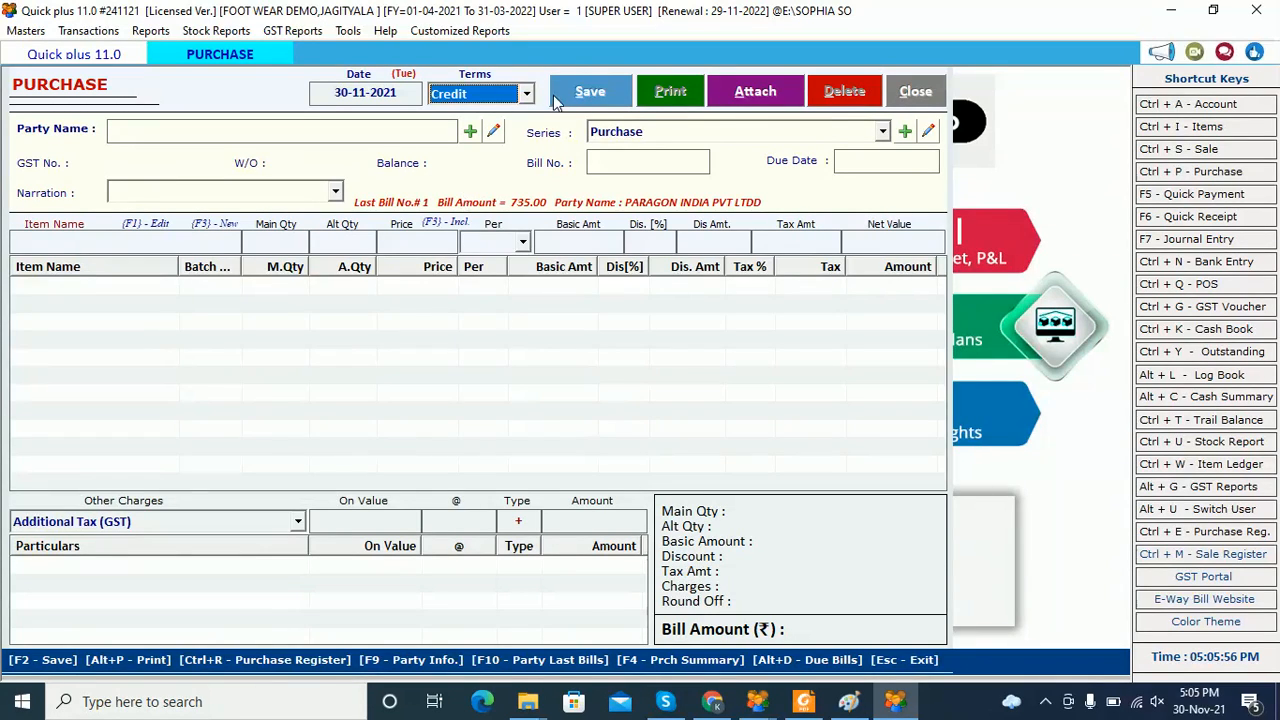
click(526, 93)
click(520, 133)
key(Return)
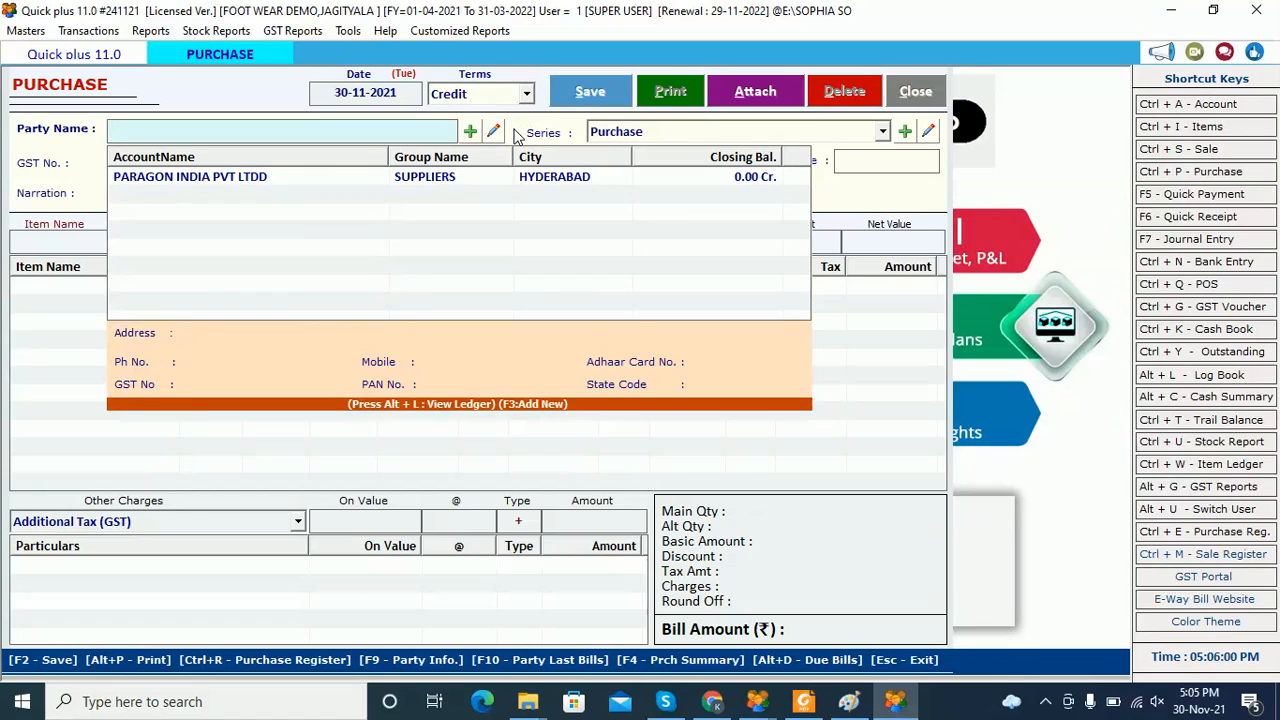
click(296, 177)
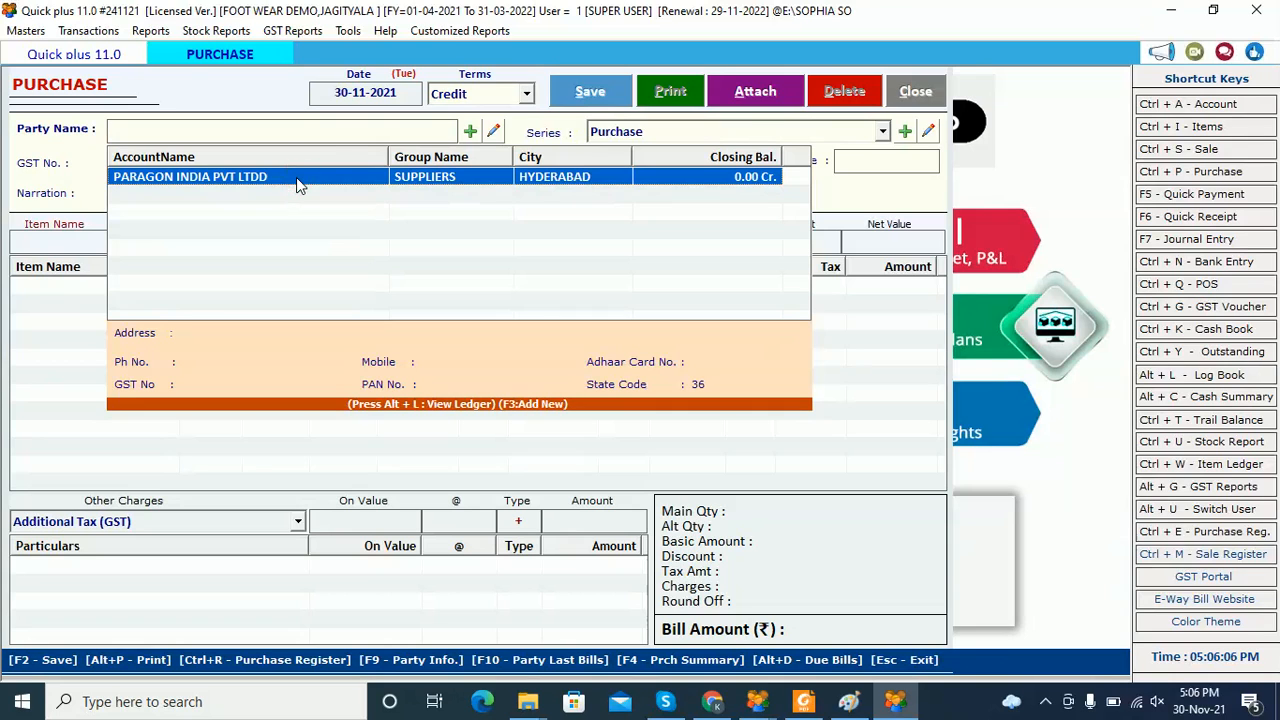
click(370, 128)
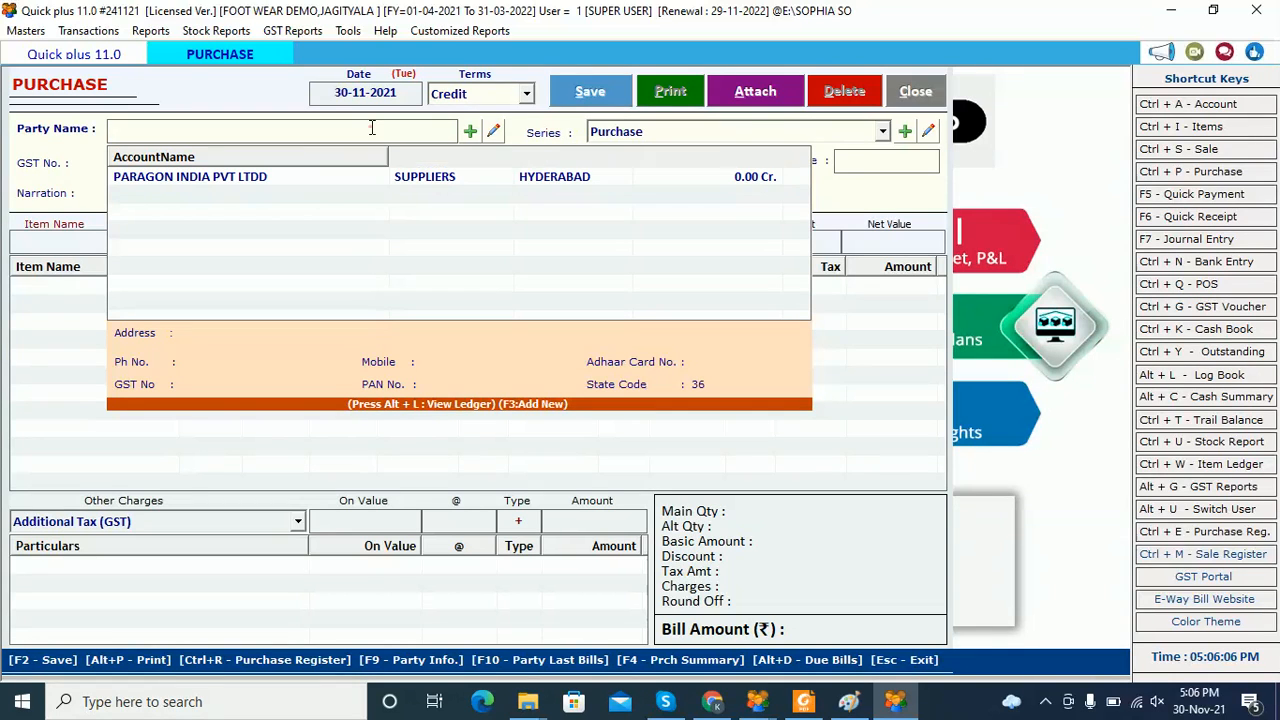
click(469, 132)
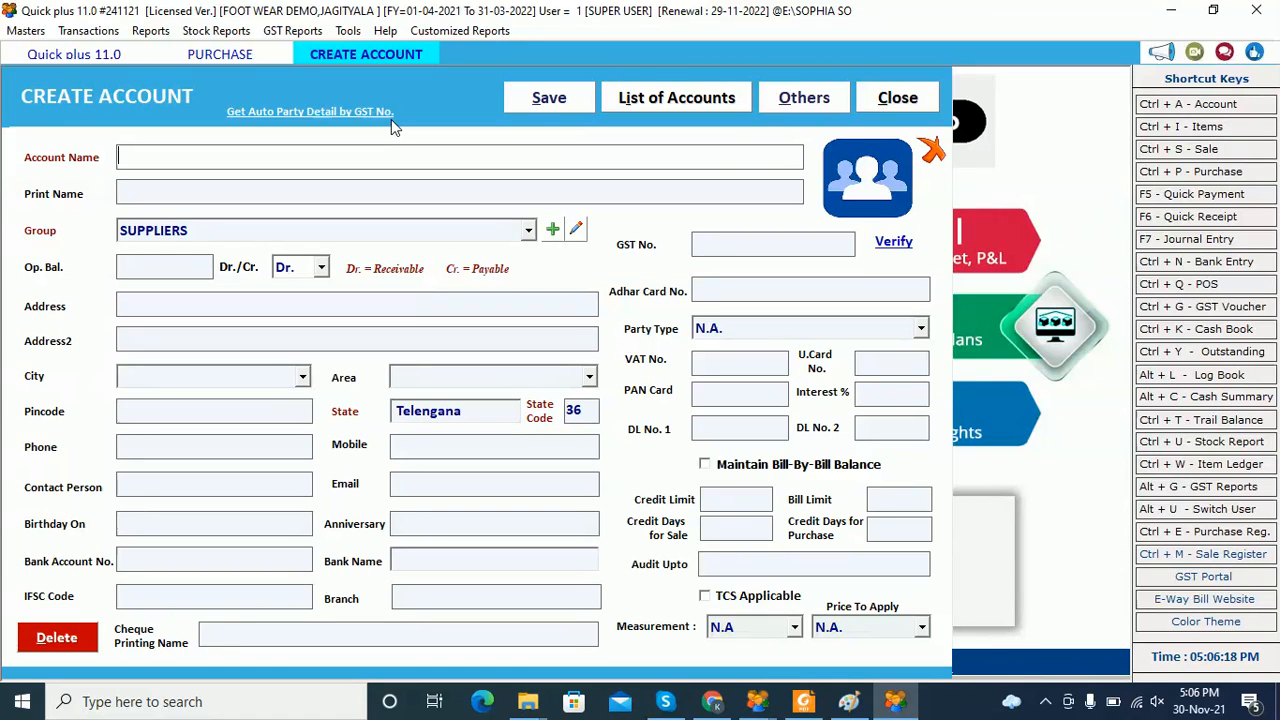
Try the GST-number auto party lookup, then close the Create Account form without saving
click(361, 112)
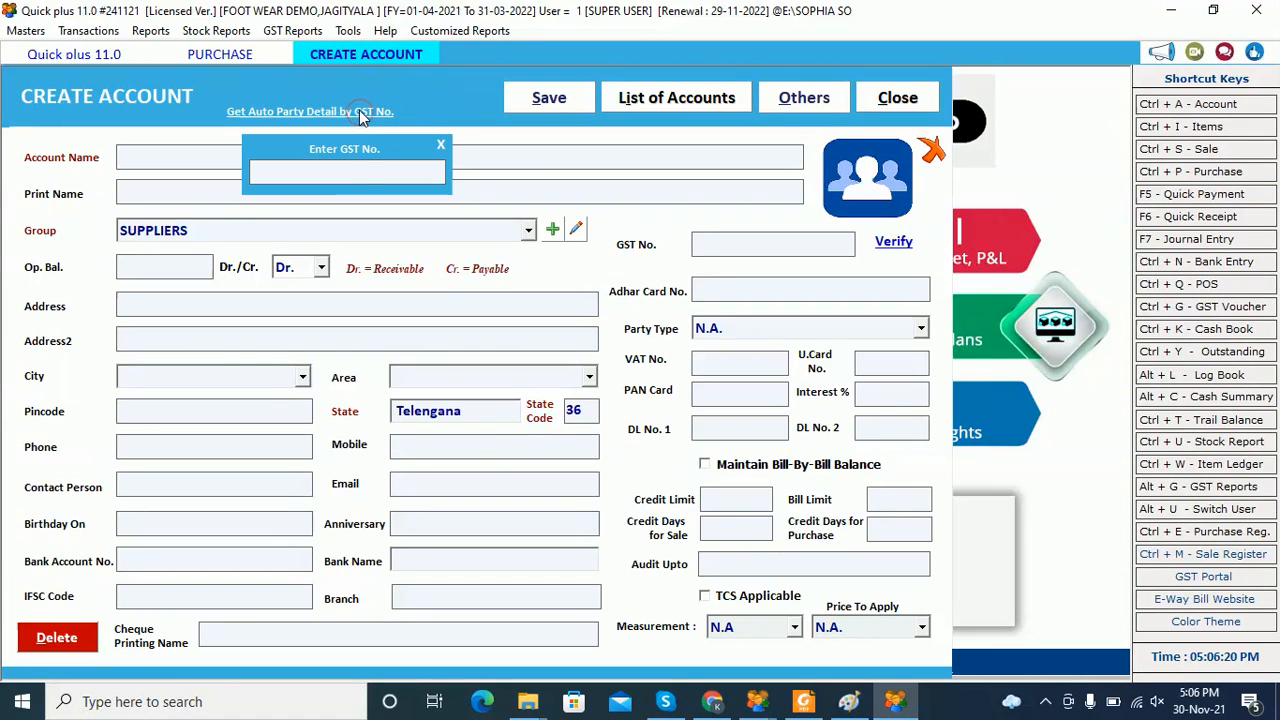
click(440, 148)
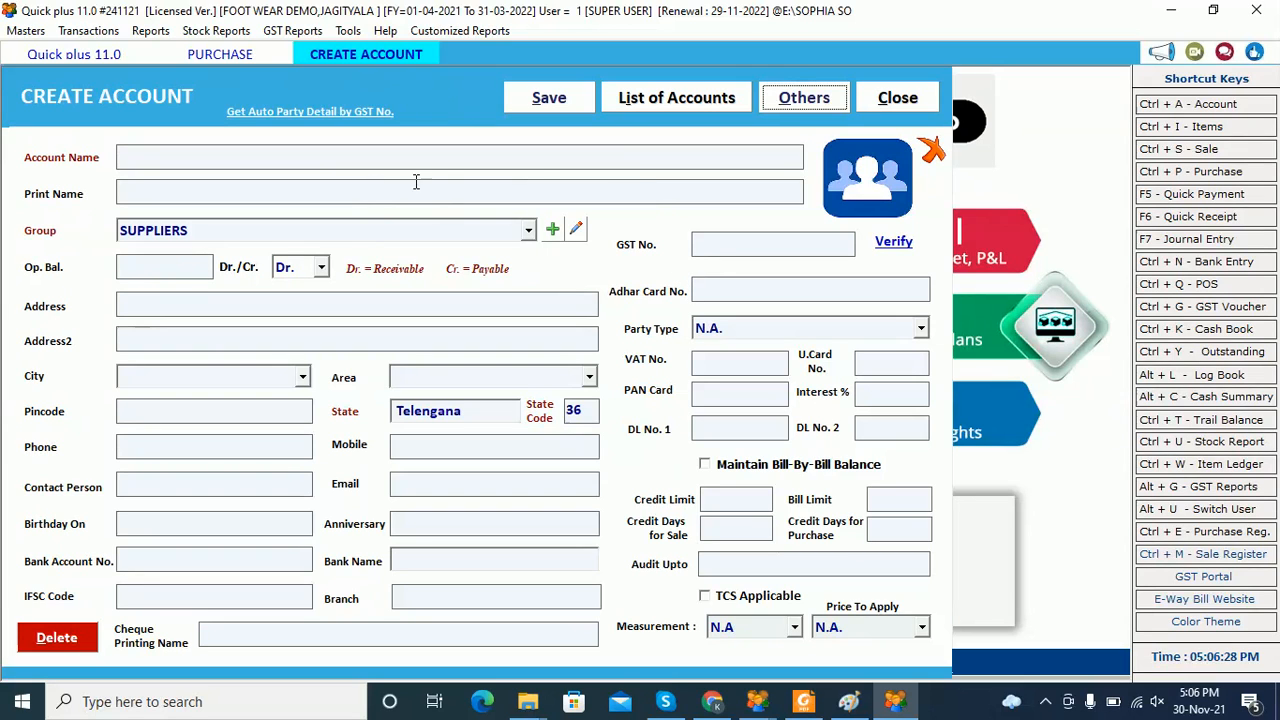
click(890, 100)
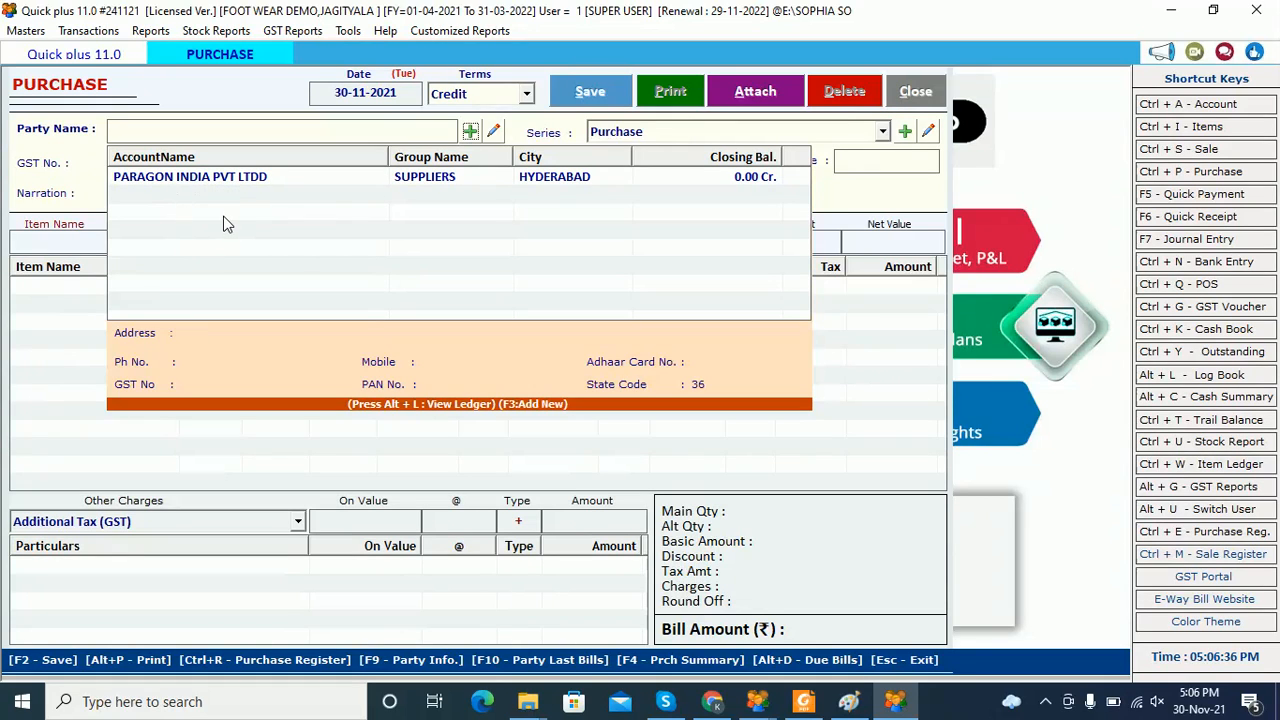
Choose PARAGON INDIA PVT LTDD as party, keep the Purchase series, and enter bill number 32564
click(232, 181)
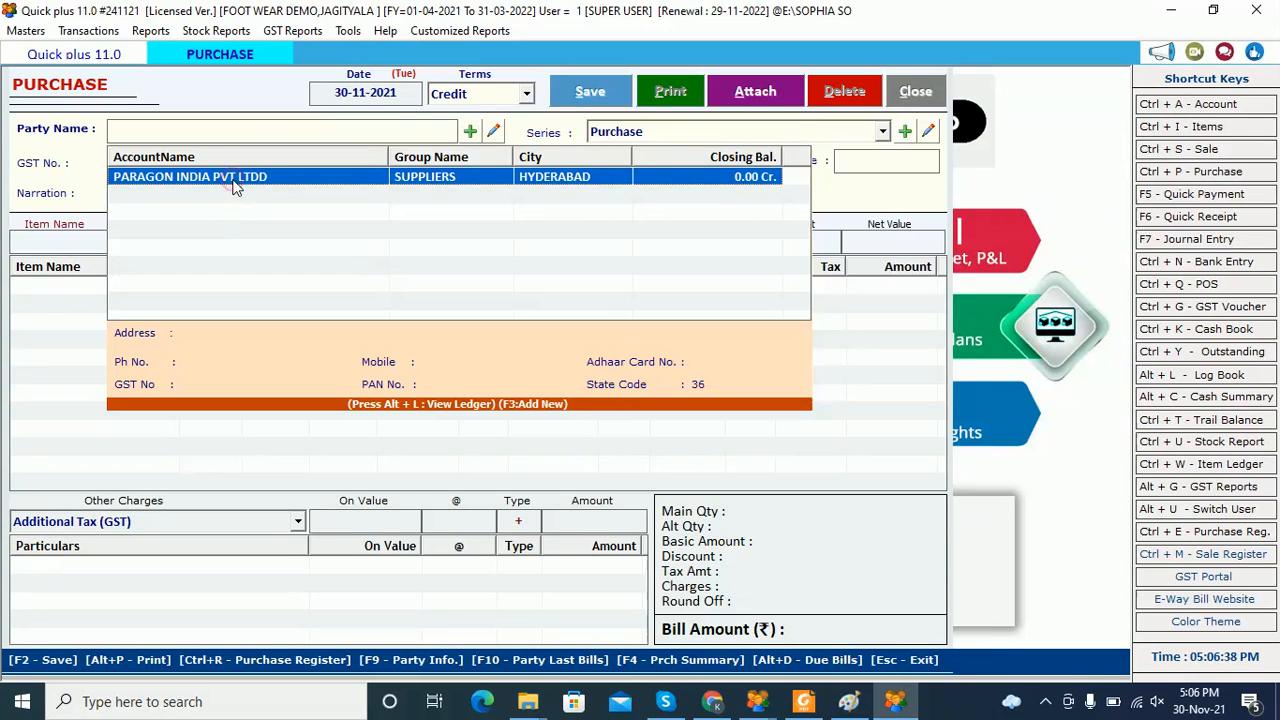
key(Return)
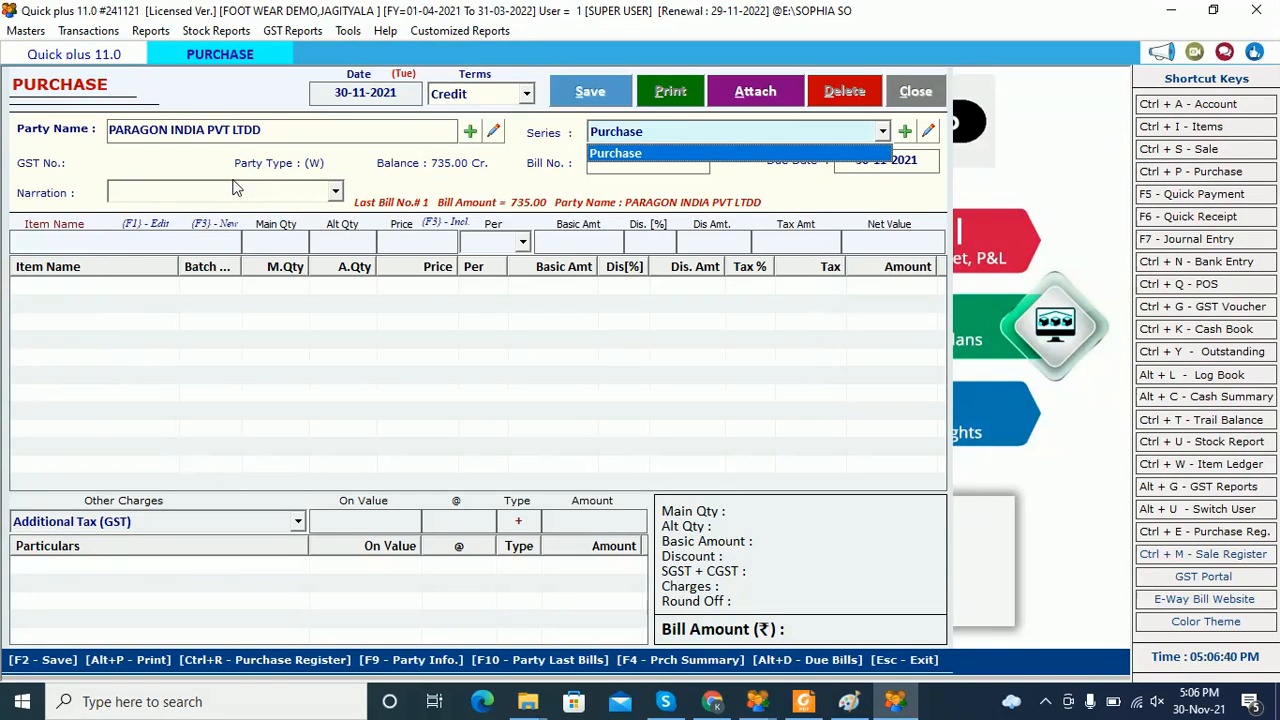
key(Return)
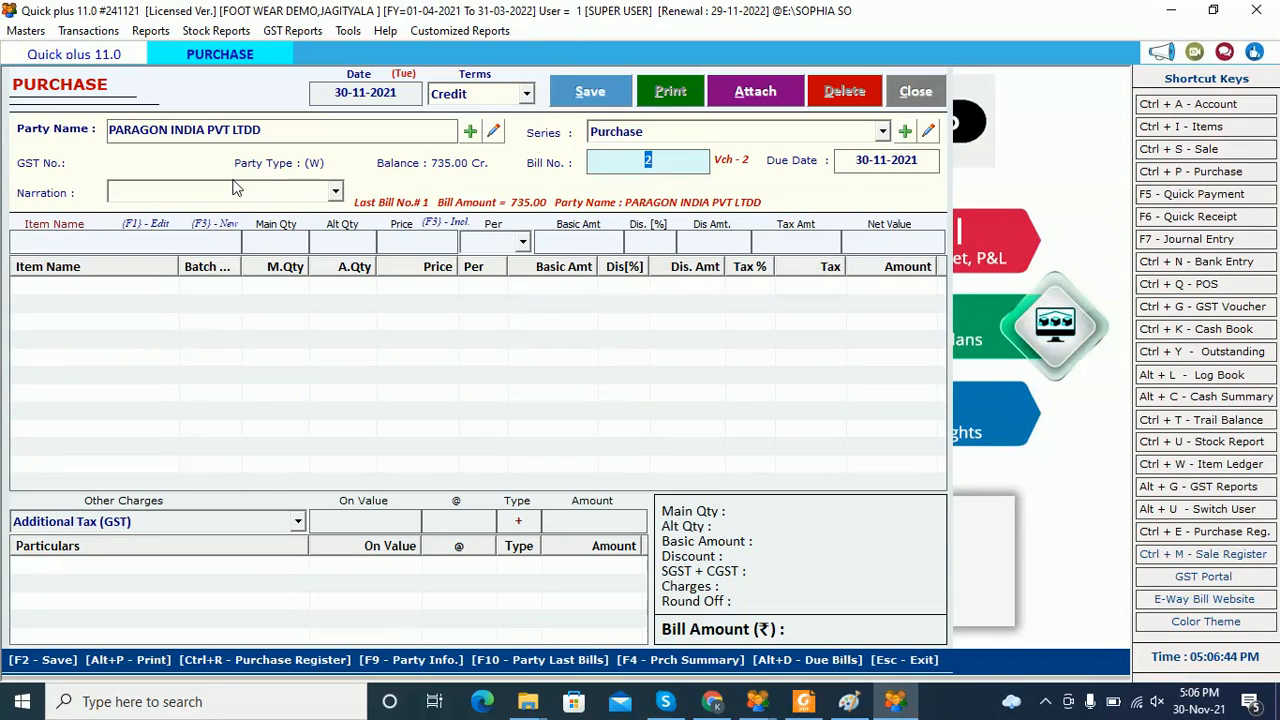
text(32564)
key(Return)
key(Return)
key(Return)
key(Return)
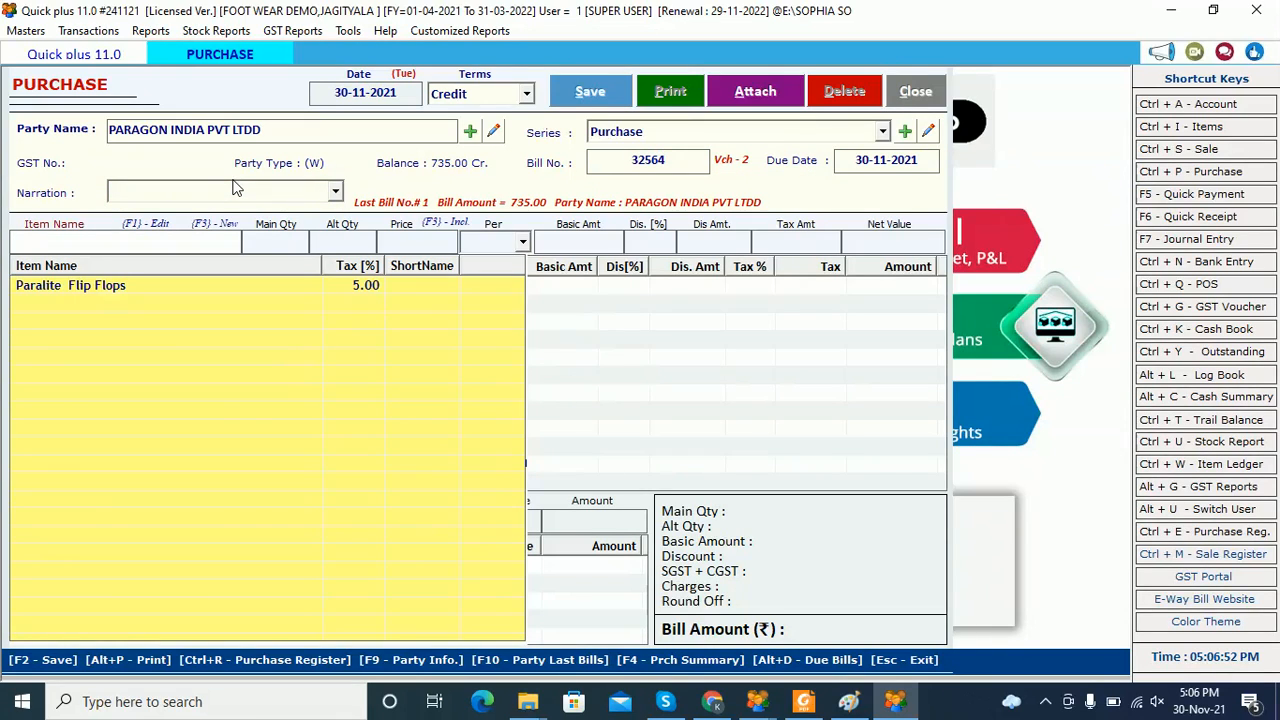
Add Paralite Flip Flops to the item row using the size 10 BLACK batch at 70.00 per pair
click(77, 290)
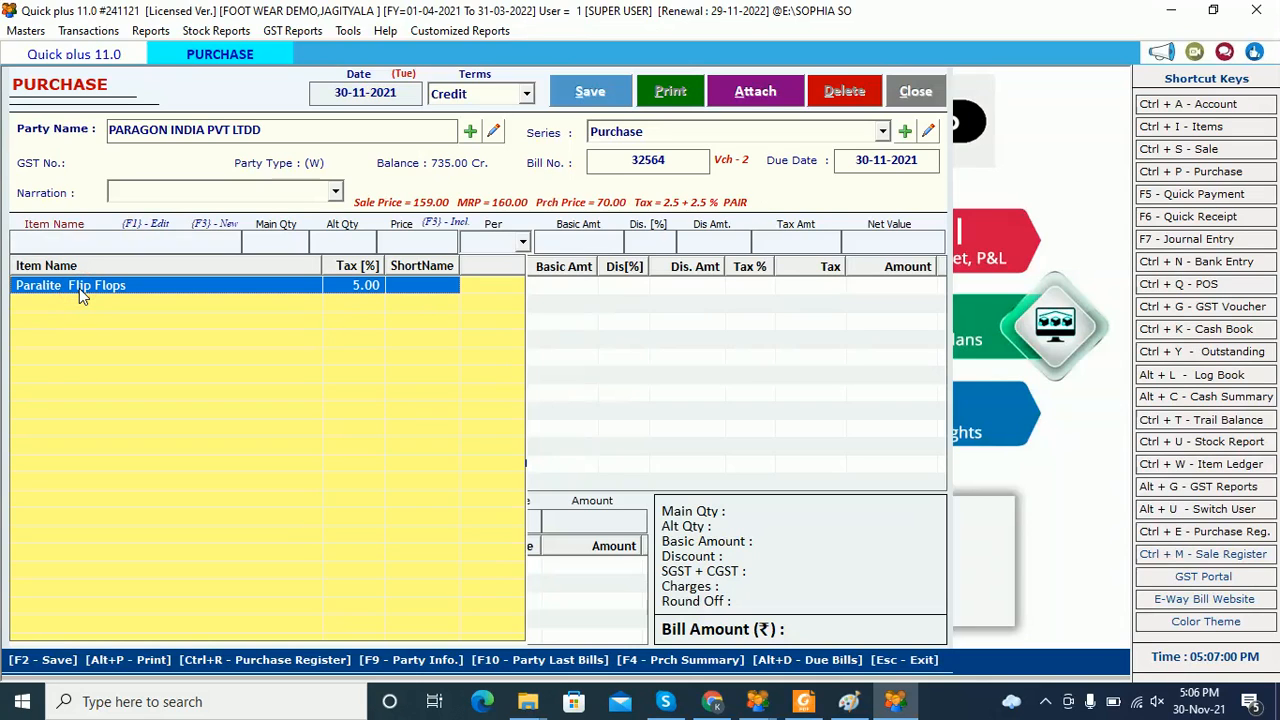
key(Return)
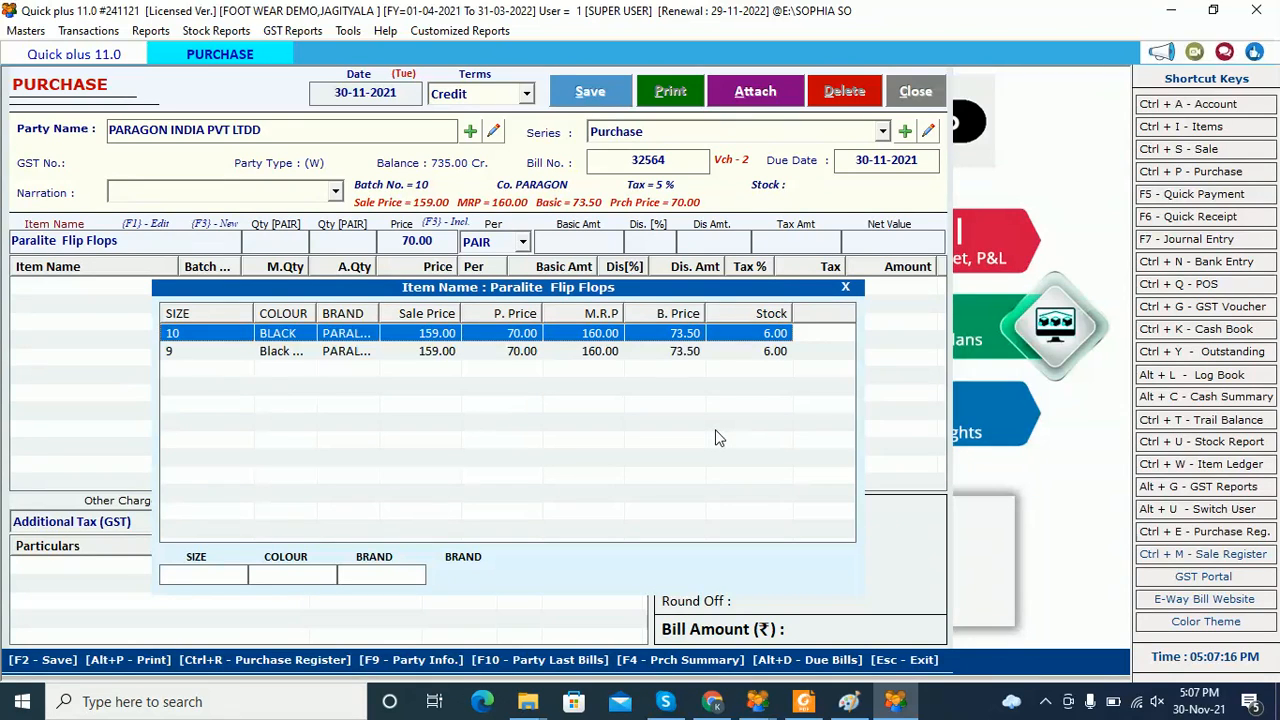
key(XF86MonBrightnessUp)
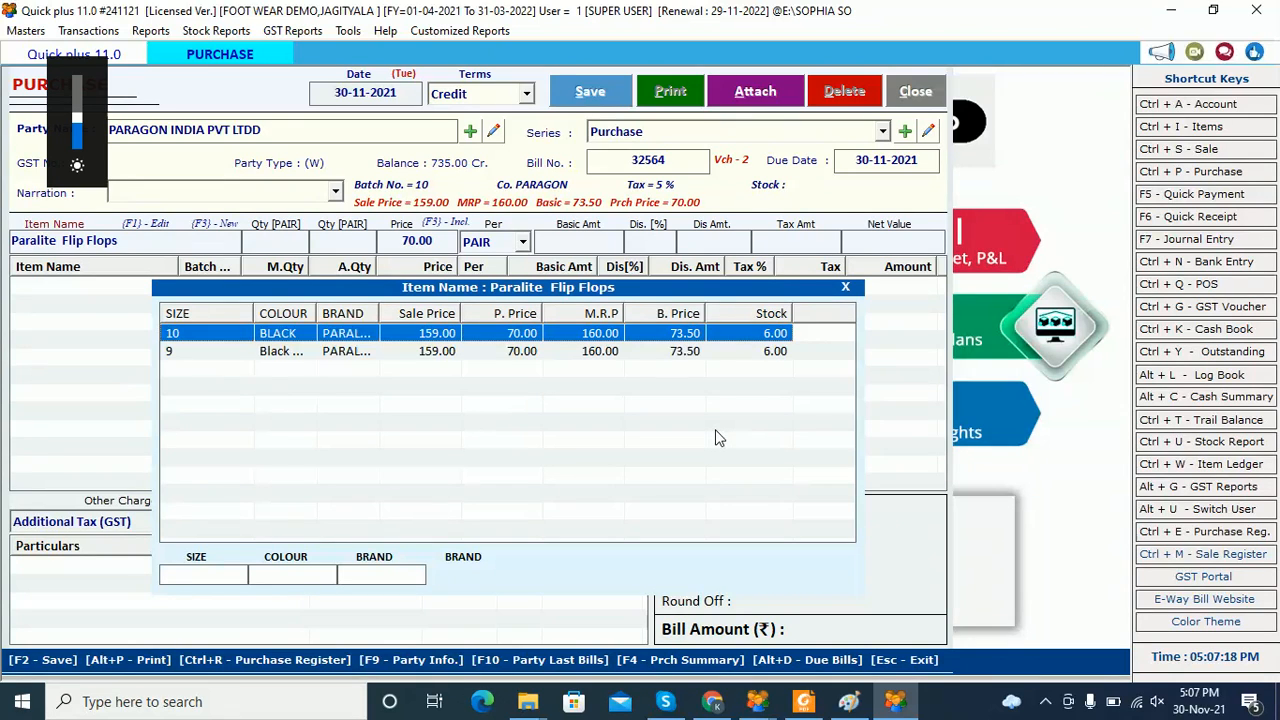
key(F3)
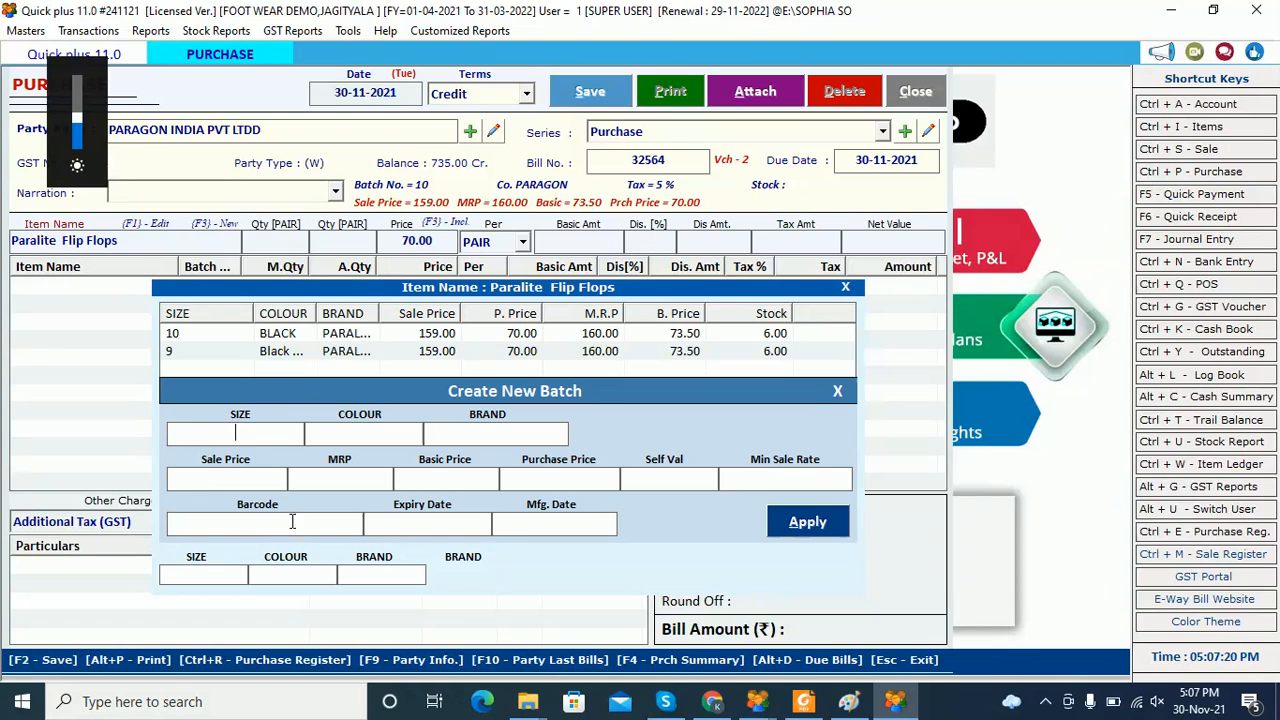
click(836, 391)
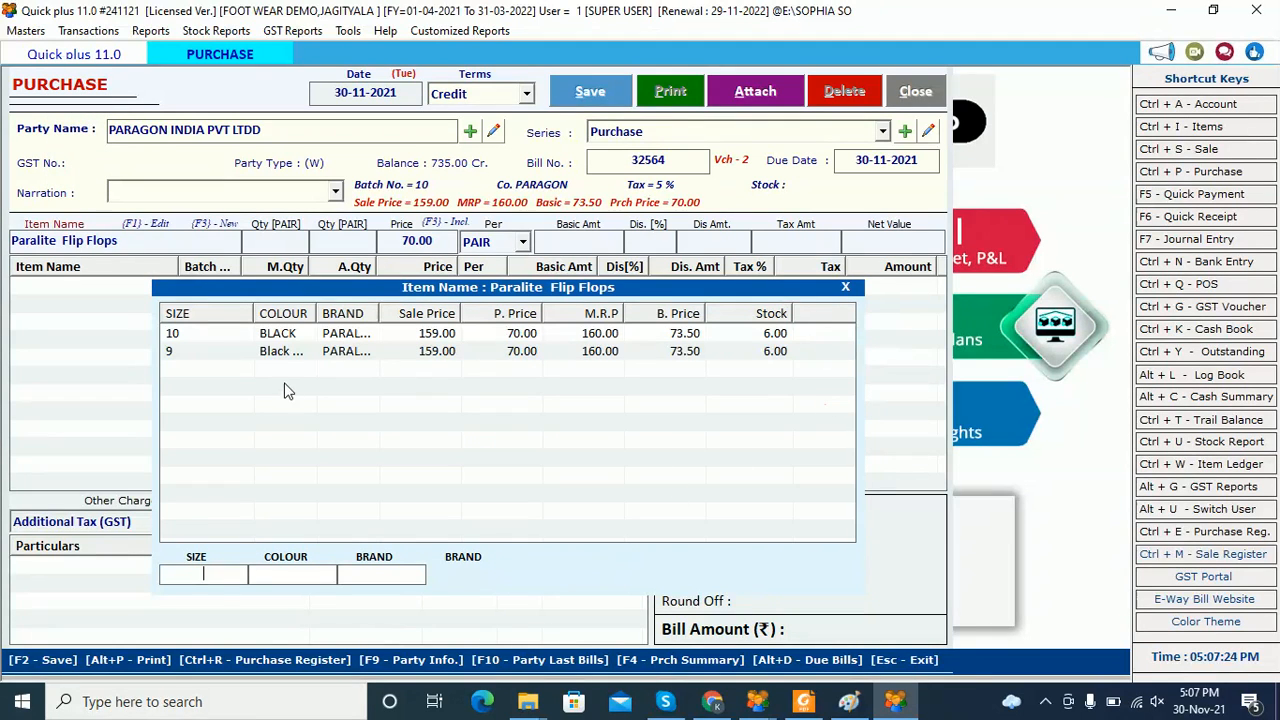
click(290, 336)
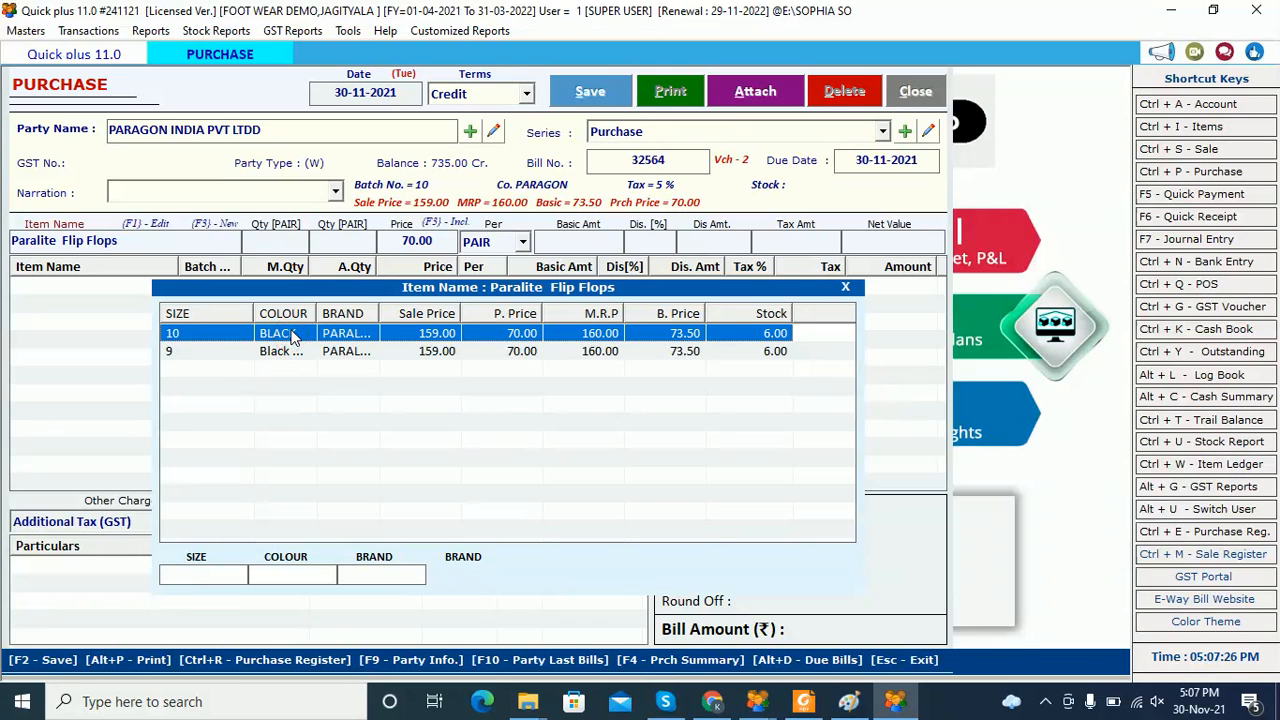
key(Return)
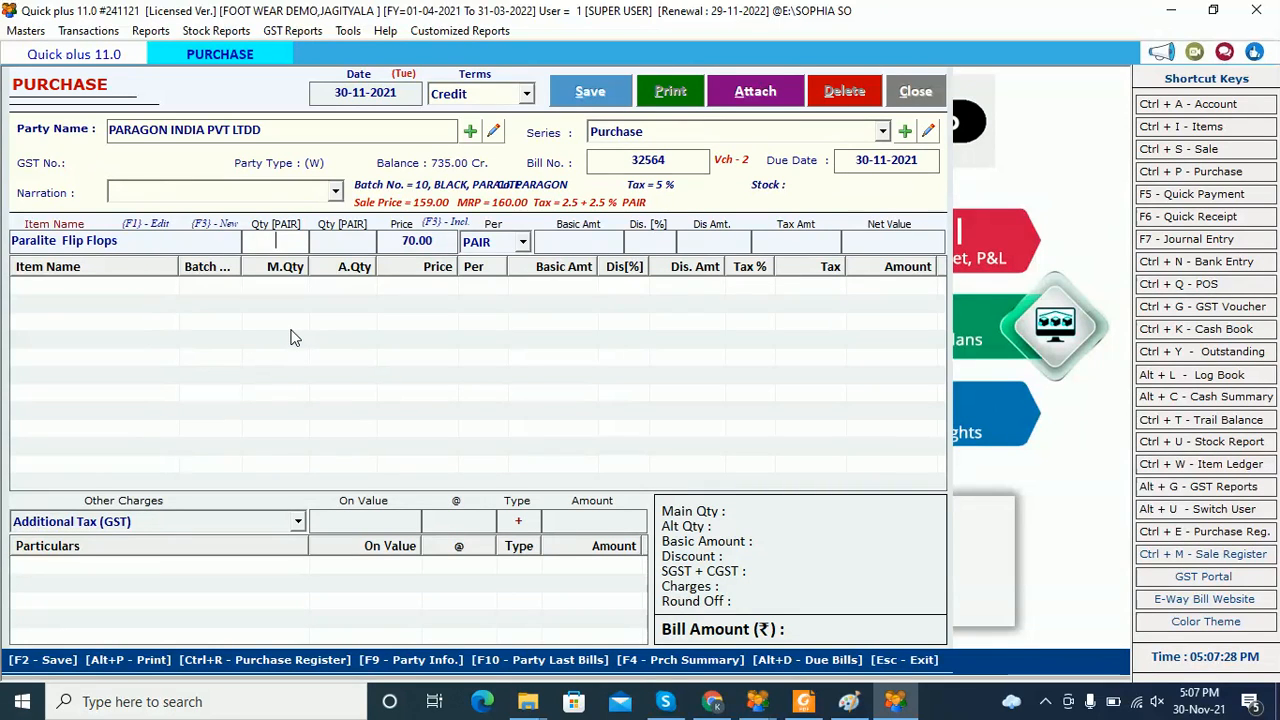
Enter 20 pairs at 70.00 with no discount, giving a 1470.00 bill including 5% tax
text(0)
key(Return)
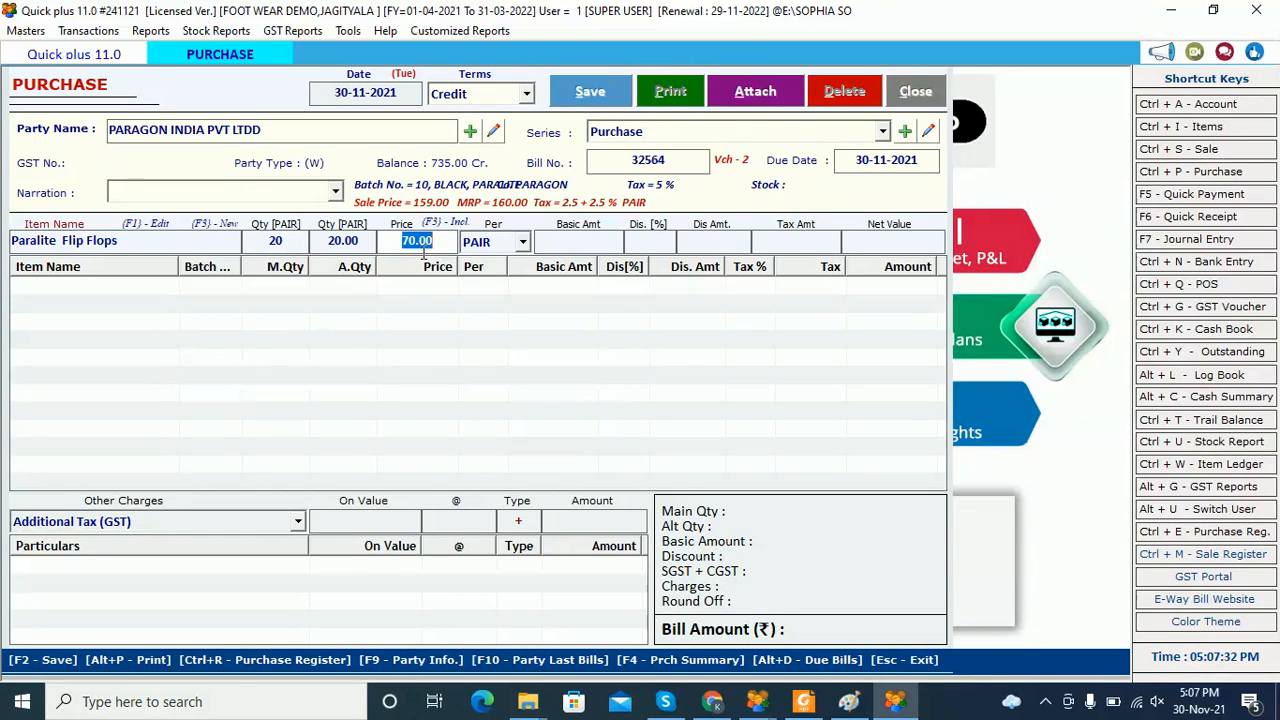
key(Return)
key(Return)
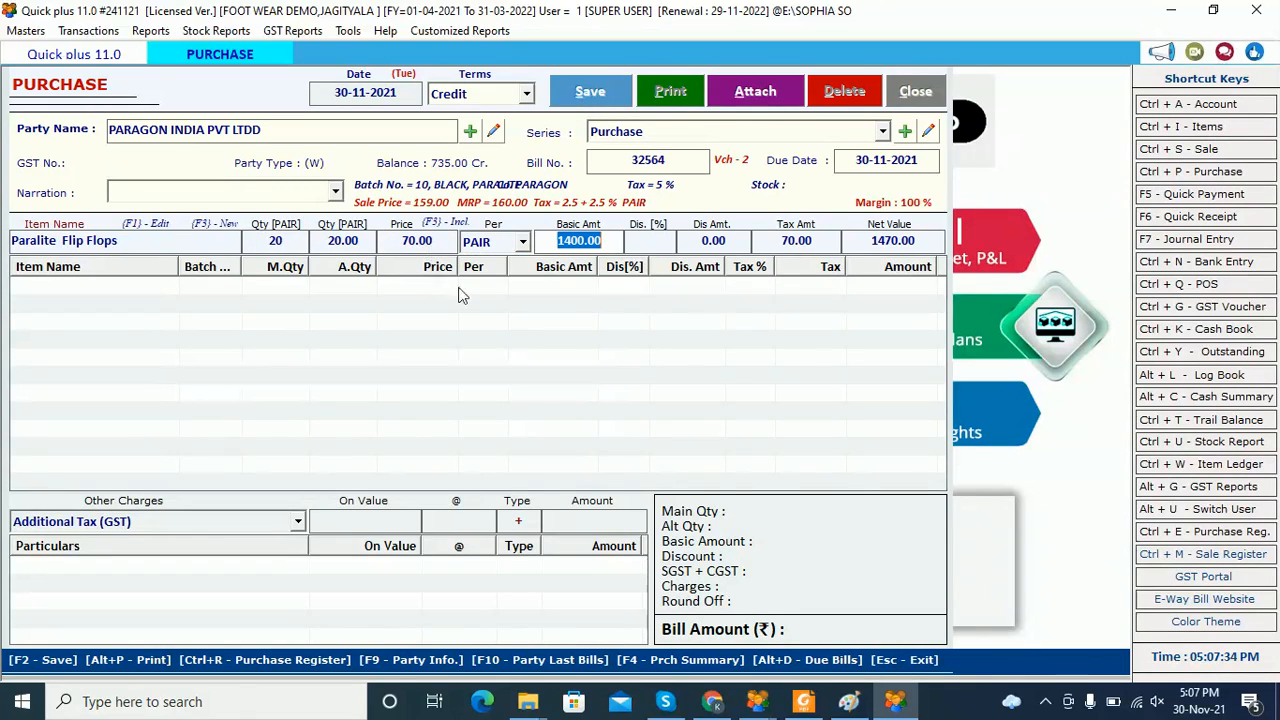
key(Return)
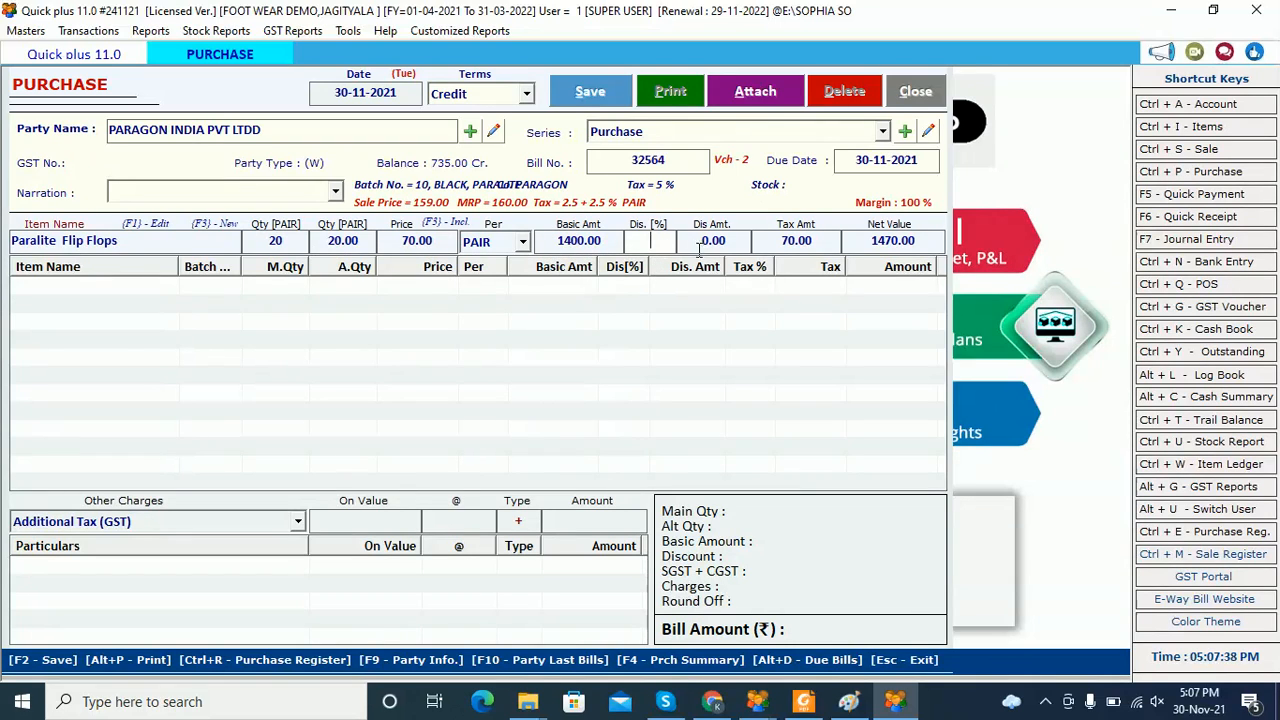
key(Return)
key(Return)
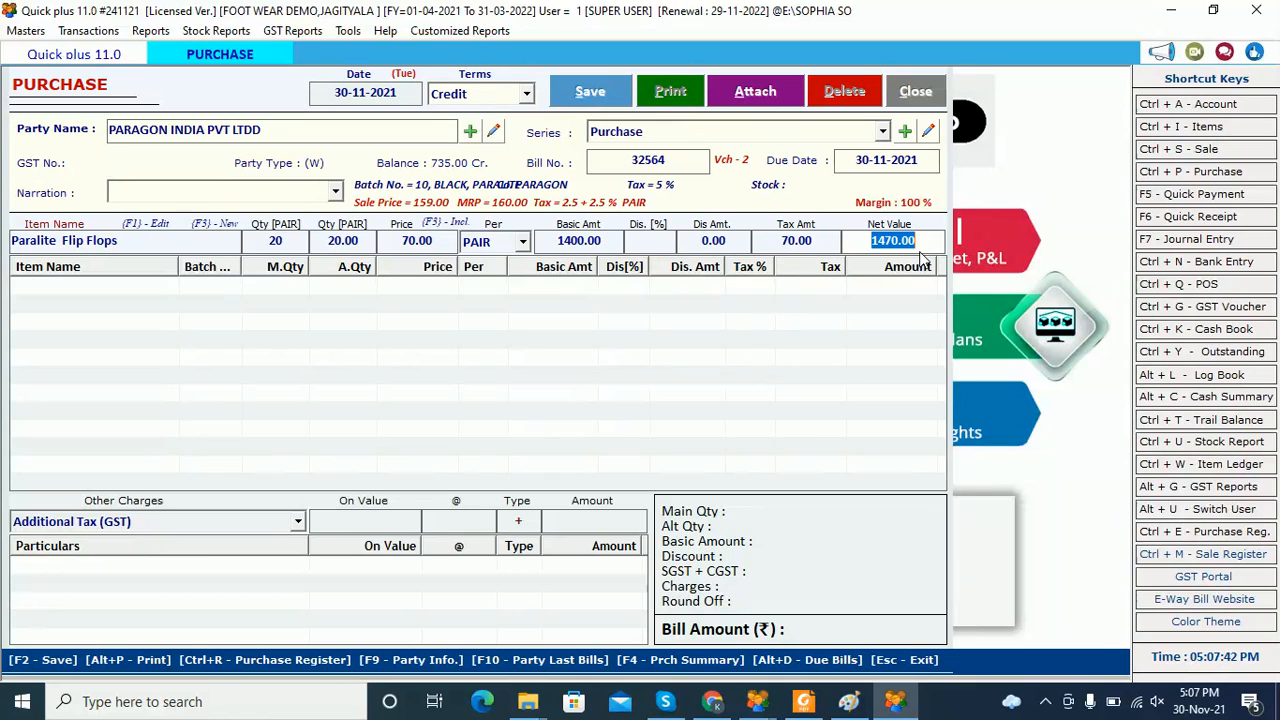
key(Return)
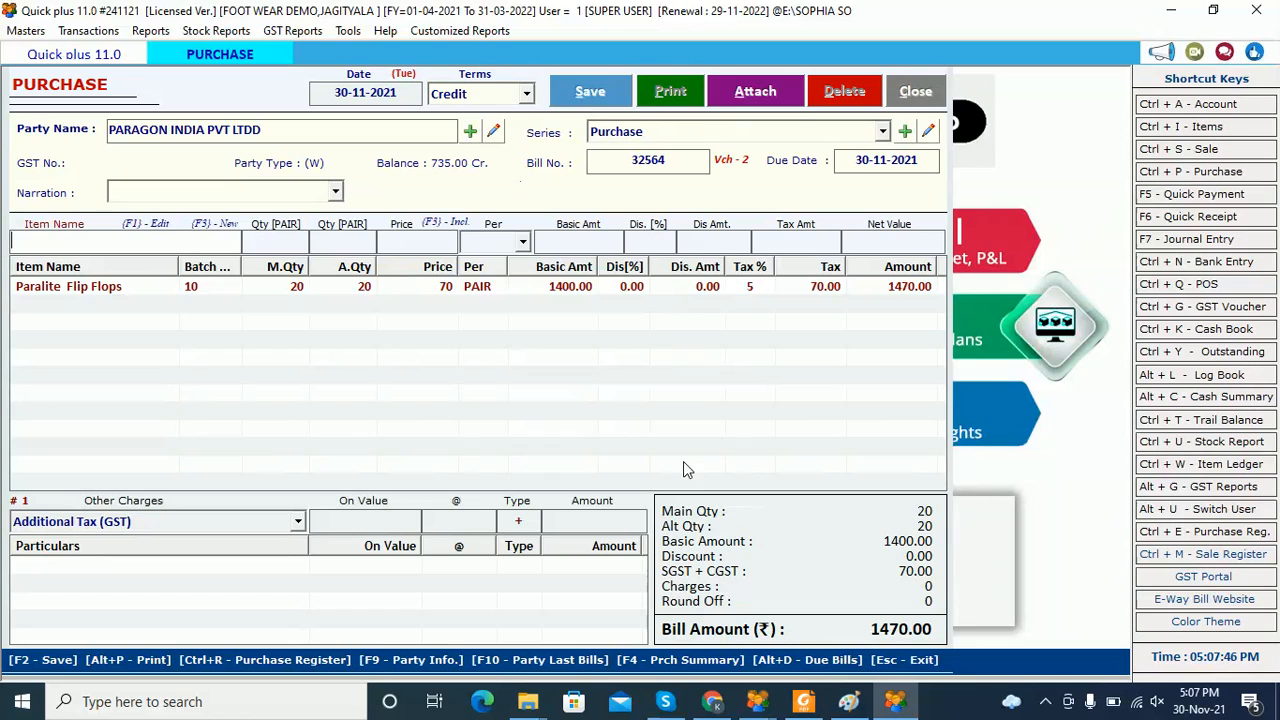
double_click(866, 629)
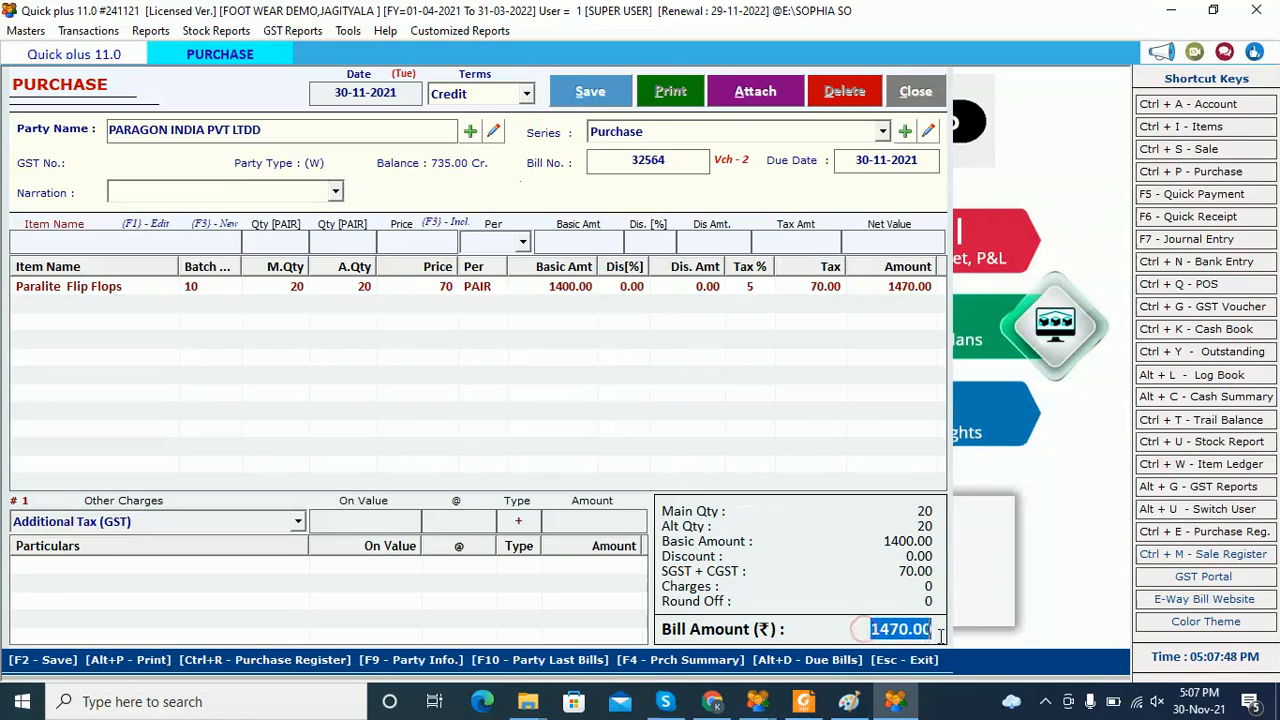
Save the 1470.00 Paragon purchase bill, acknowledge the confirmation, and close the purchase window
click(587, 95)
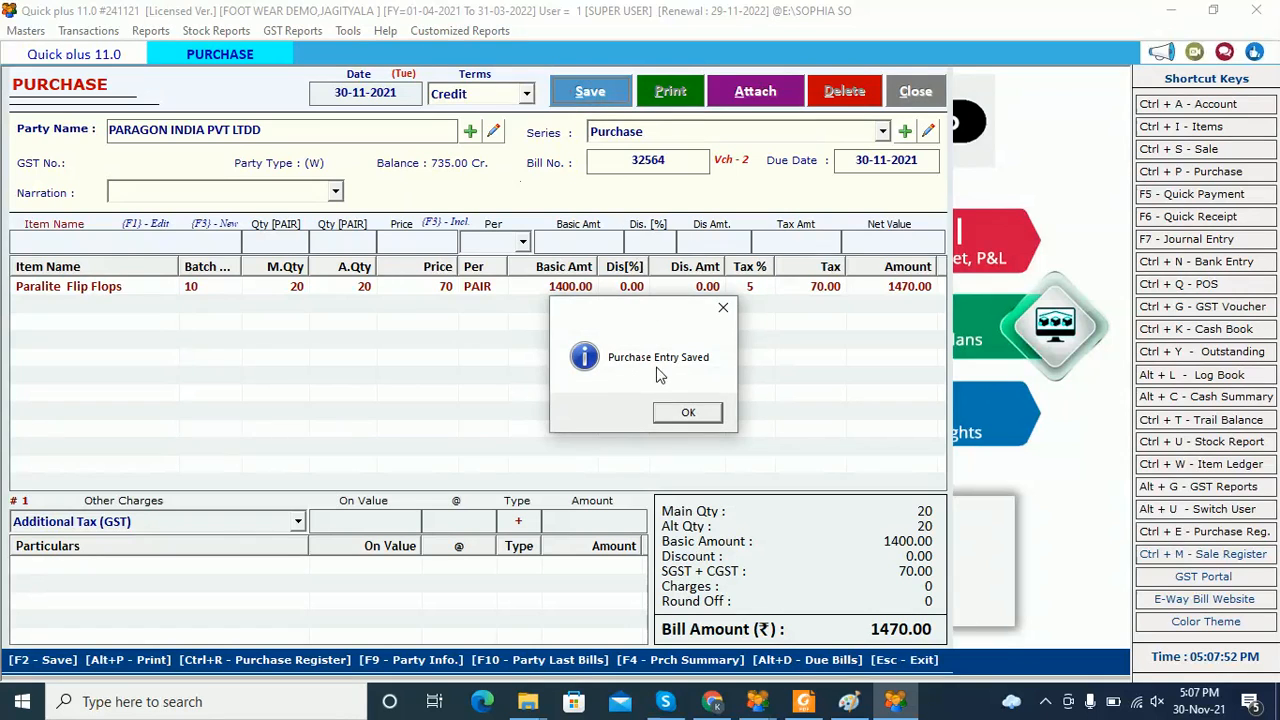
click(700, 418)
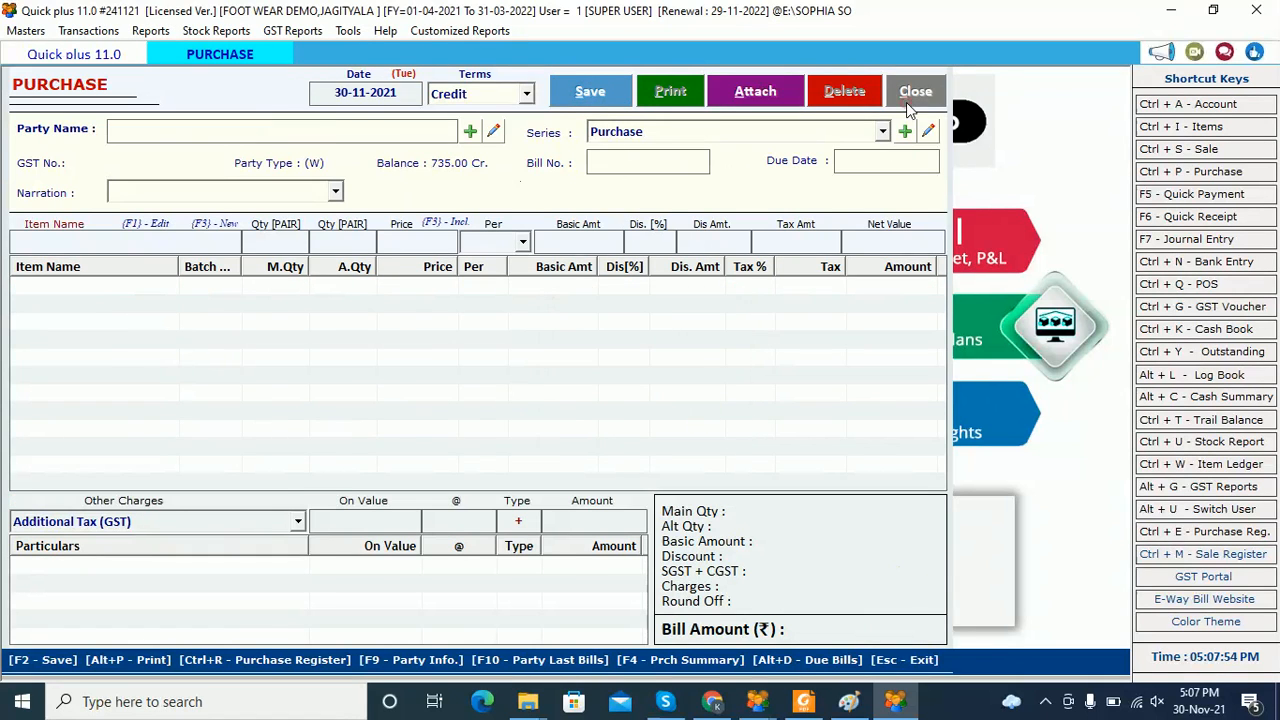
click(906, 102)
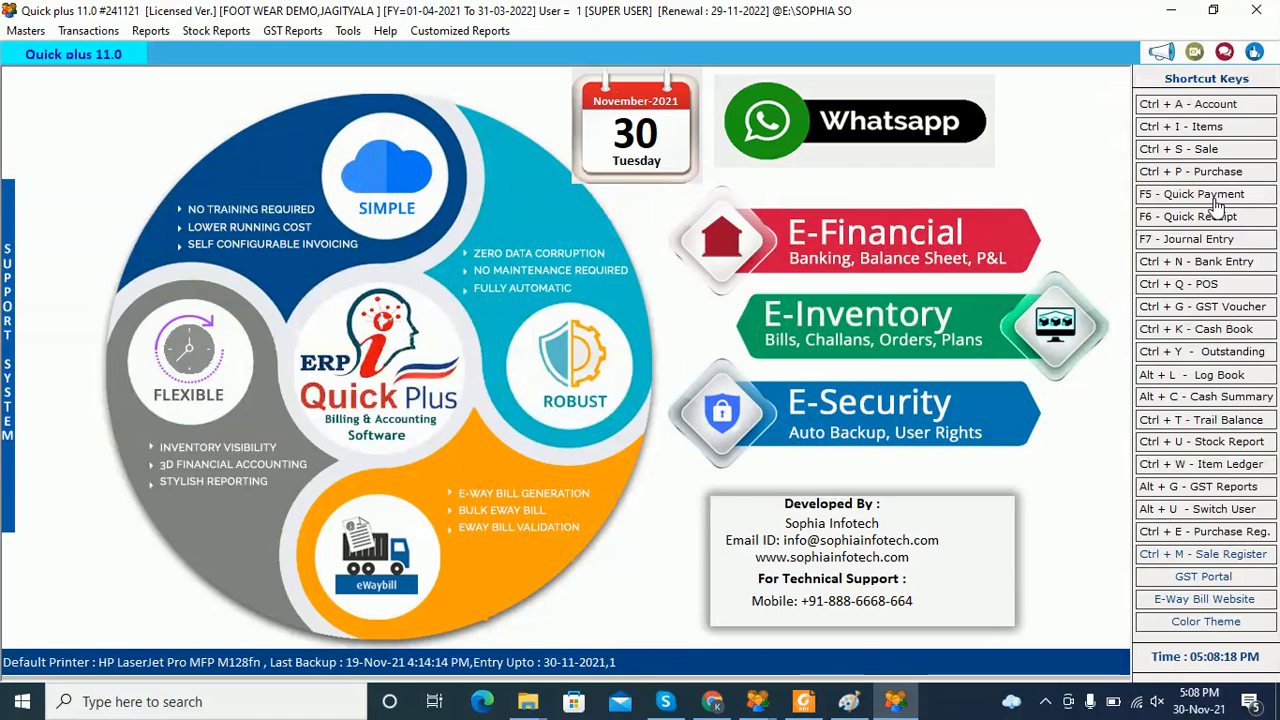
click(1210, 262)
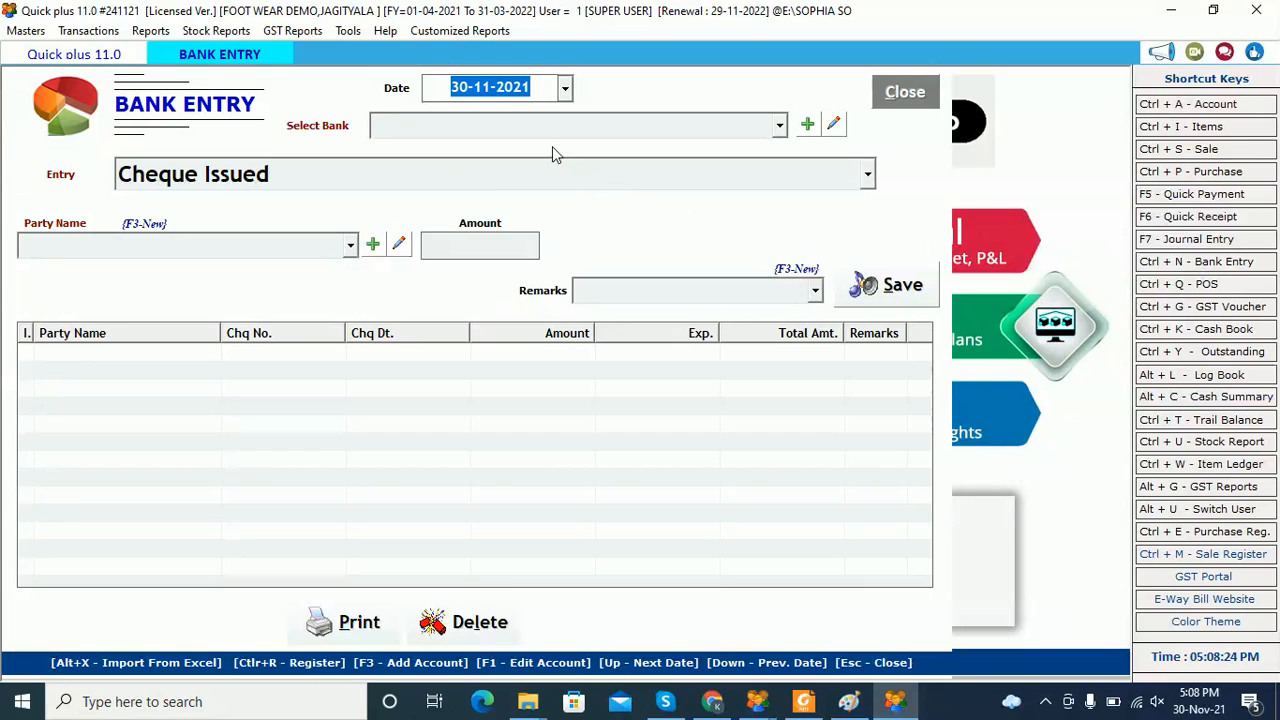
key(Return)
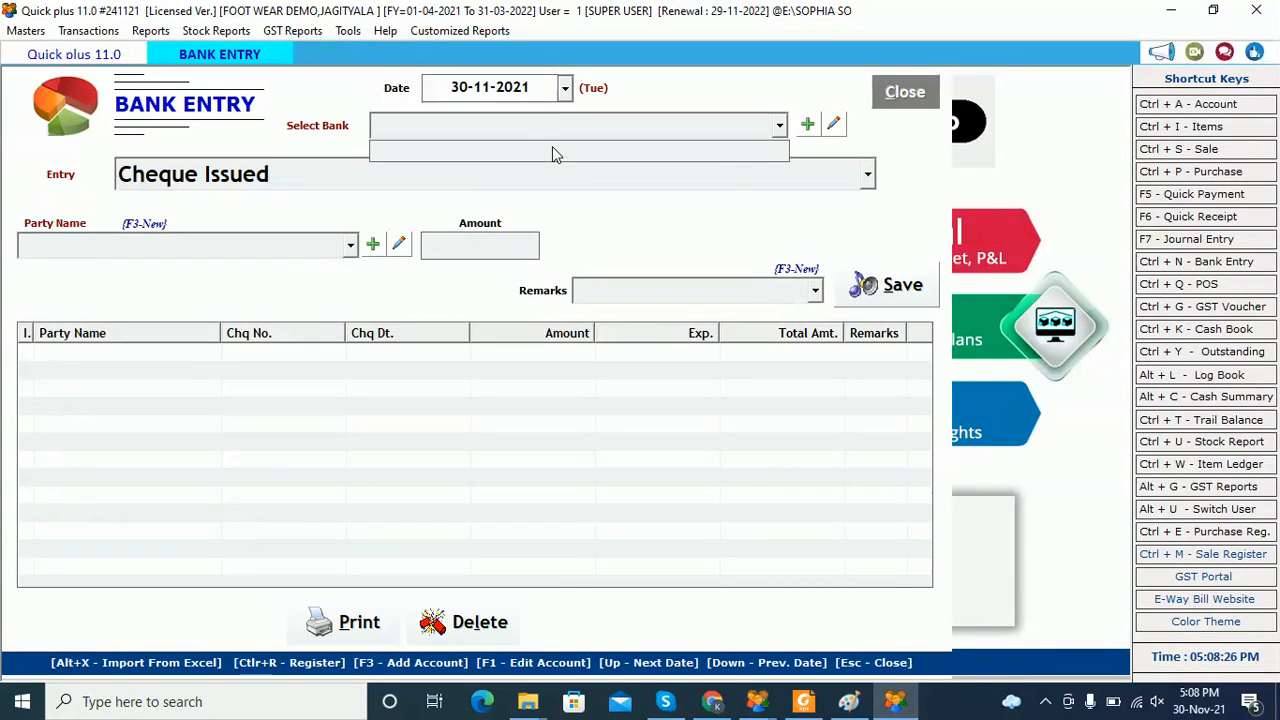
click(647, 178)
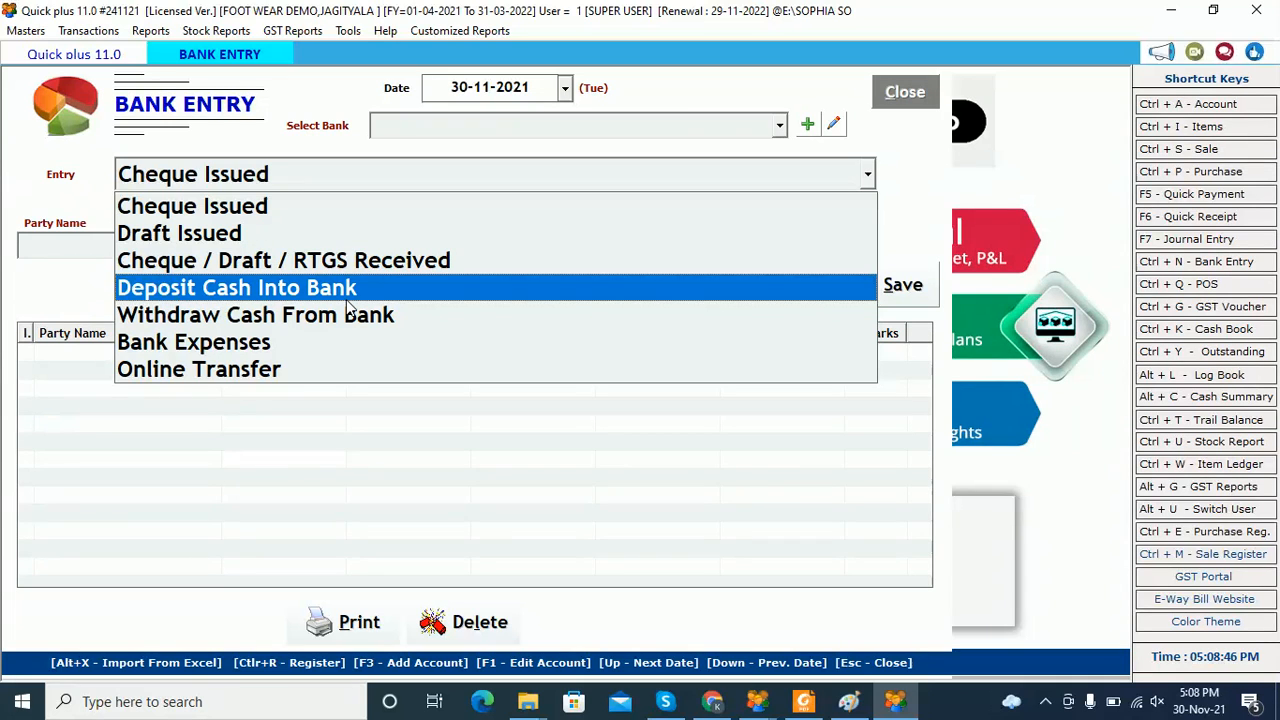
click(903, 91)
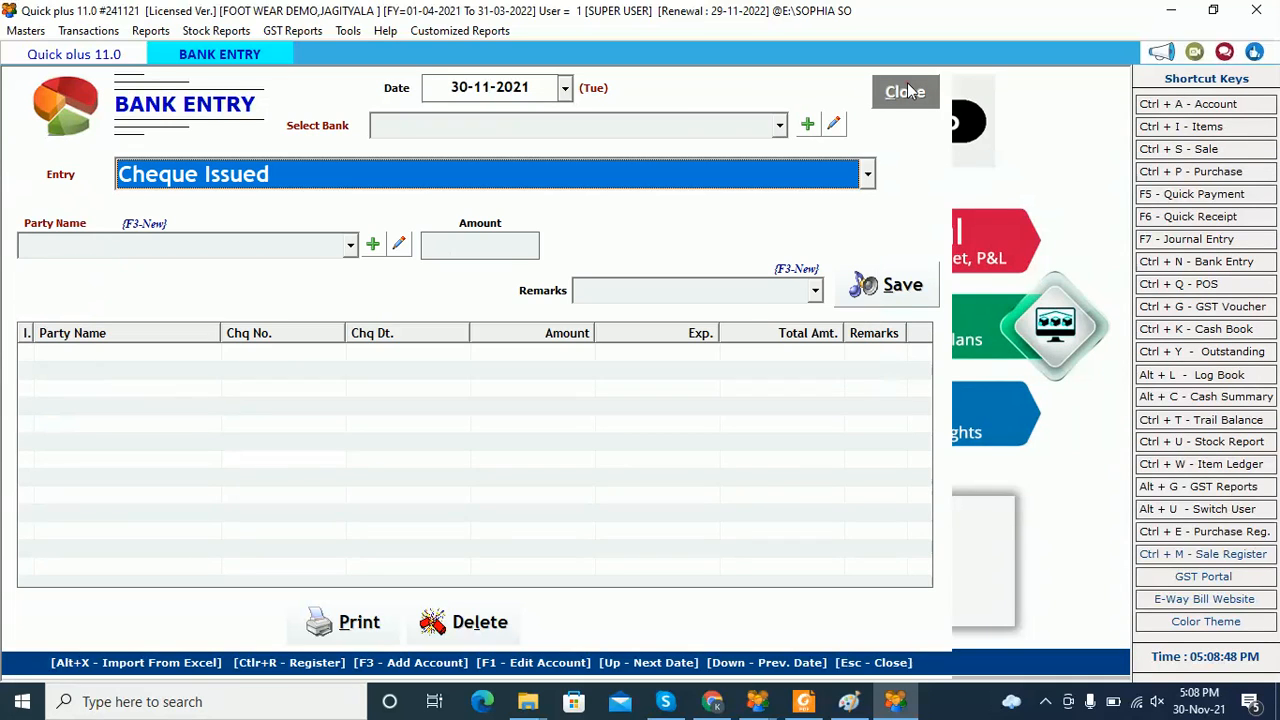
click(905, 91)
click(638, 412)
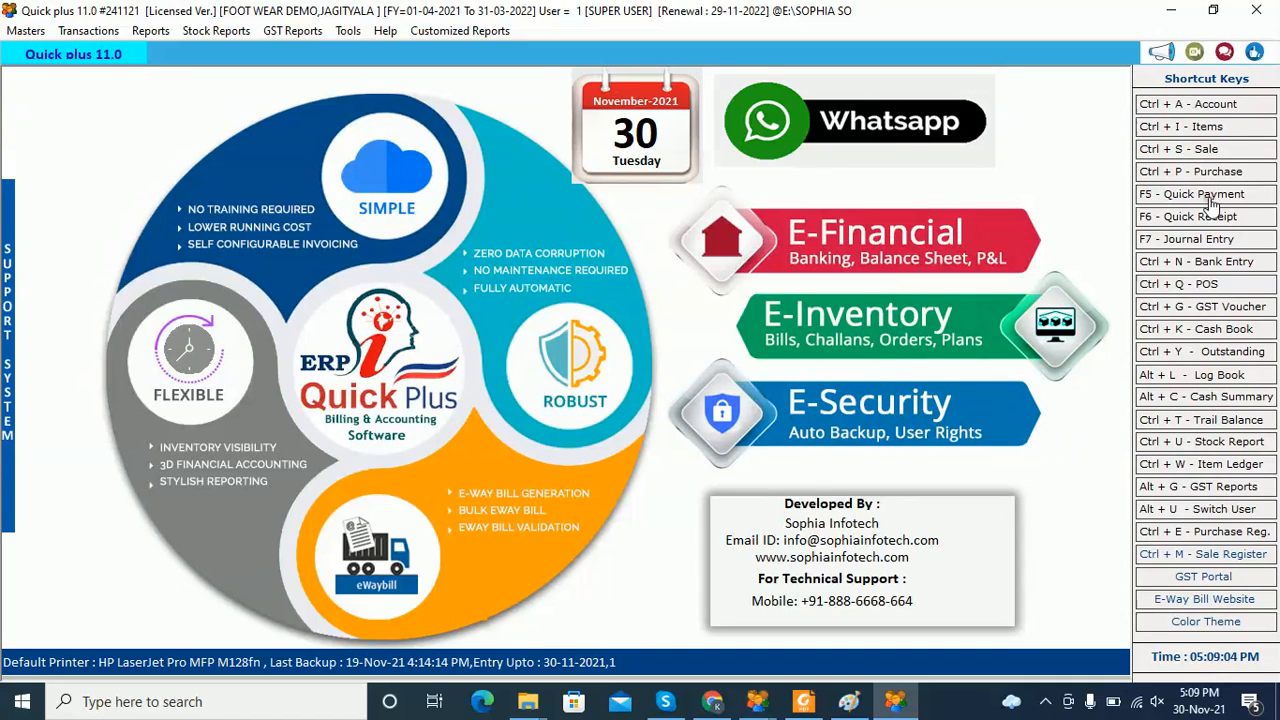
Start a cash quick payment dated today to PARAGON INDIA PVT LTDD for a total of 1000
click(1205, 194)
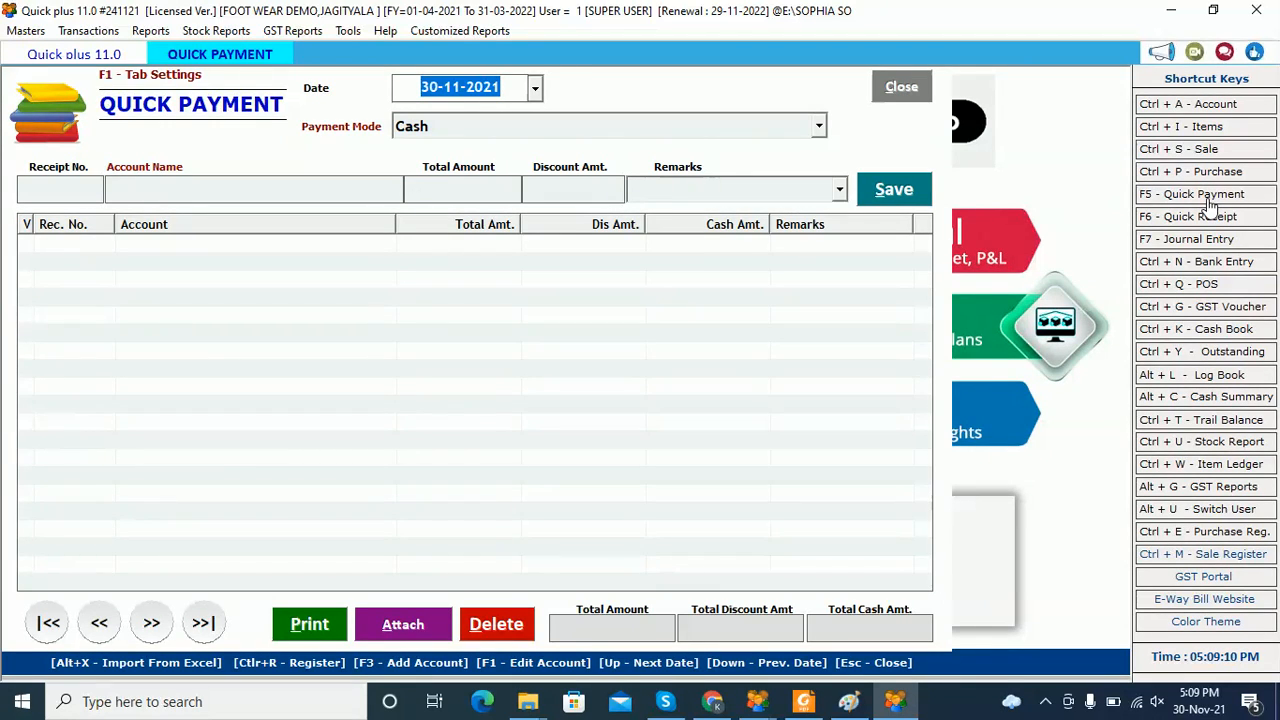
key(Return)
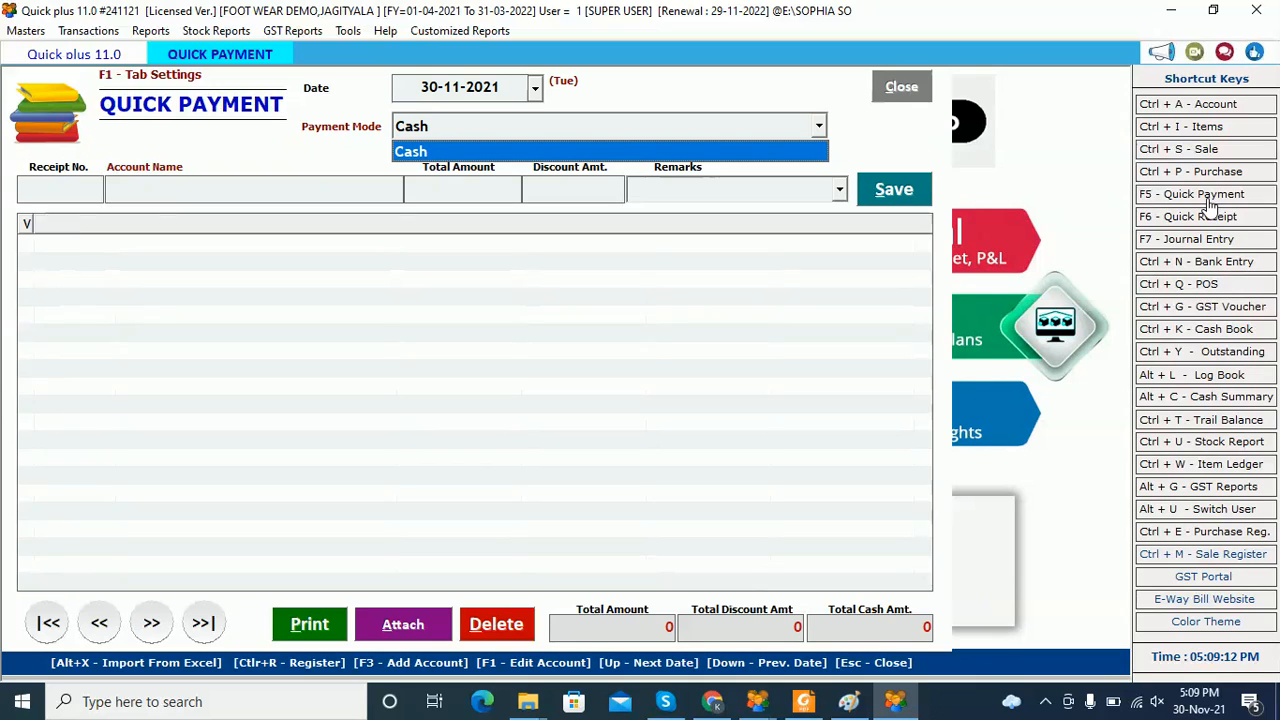
key(Return)
key(Return)
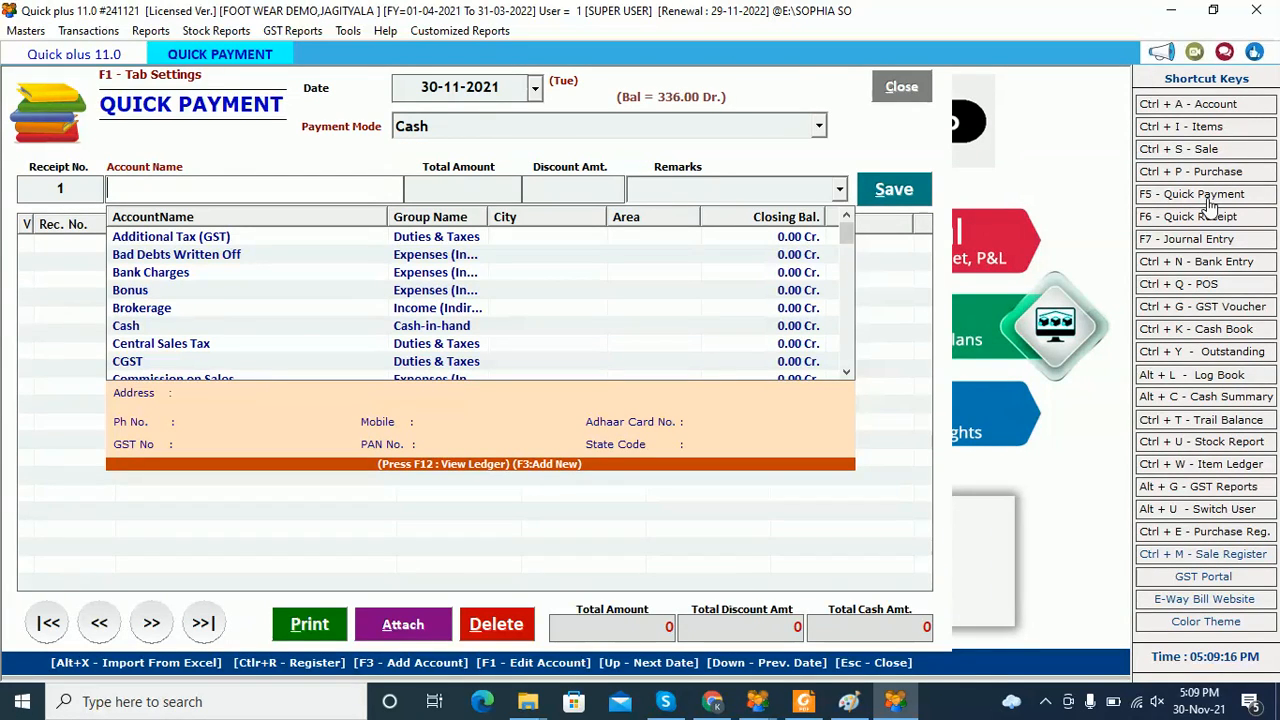
text(PAR)
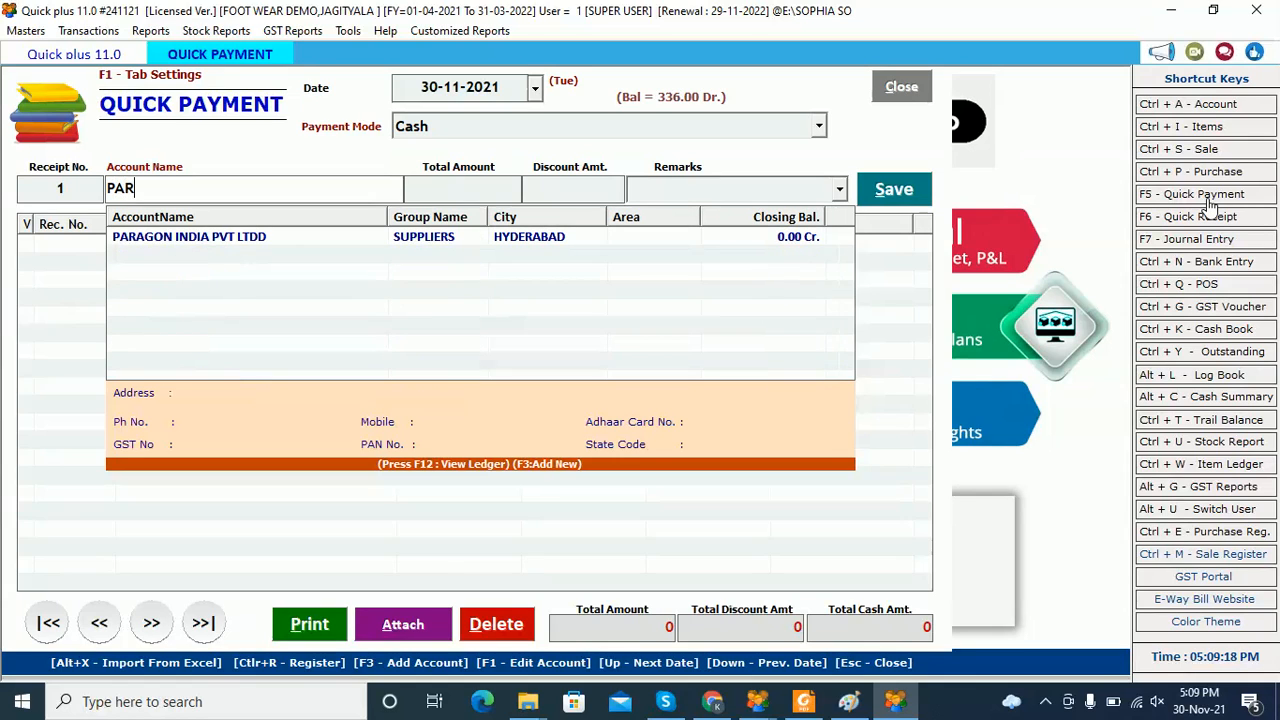
key(Down)
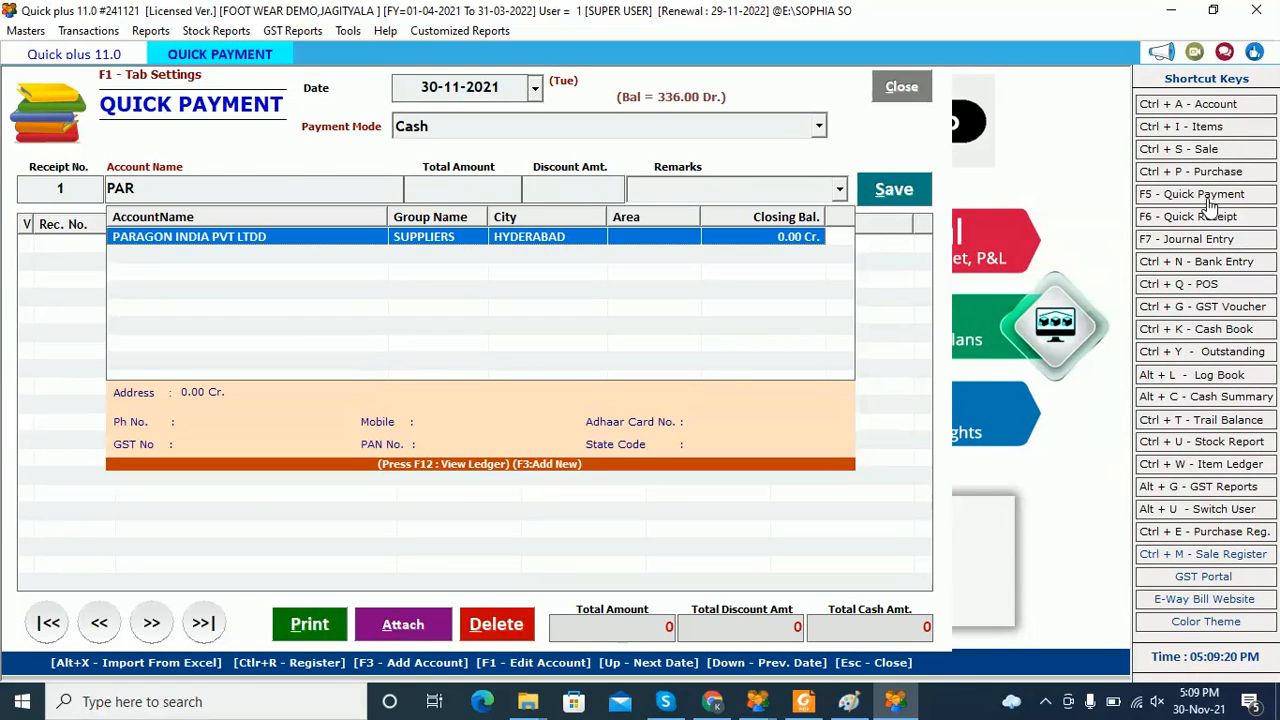
key(Return)
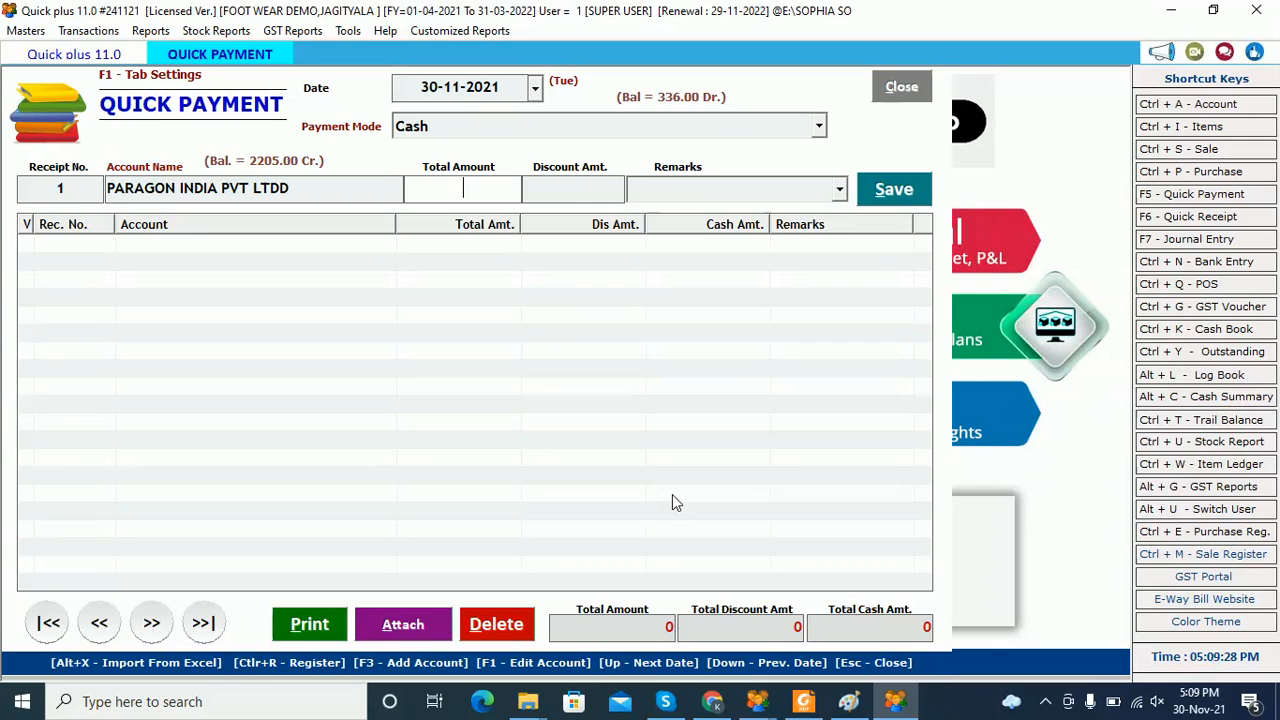
text(1000)
Adjust the 1000 payment against bill 1 (735) and bill 32564 (265)
key(Return)
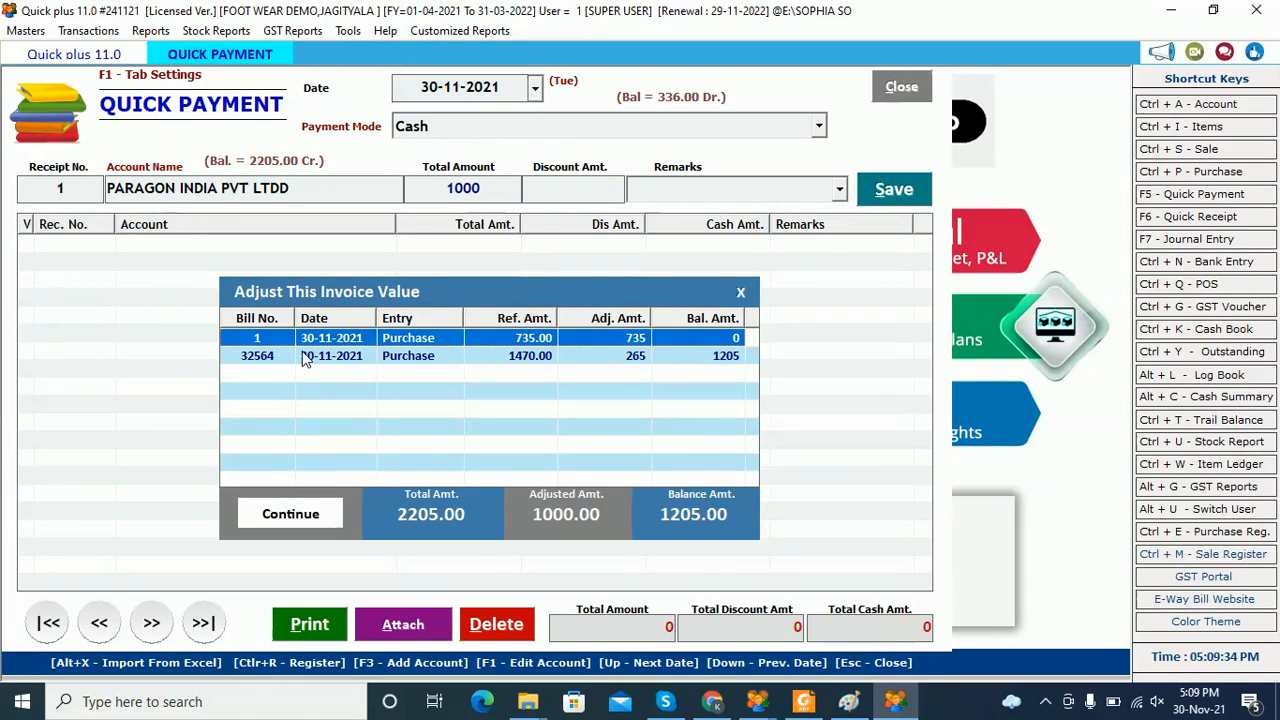
click(378, 344)
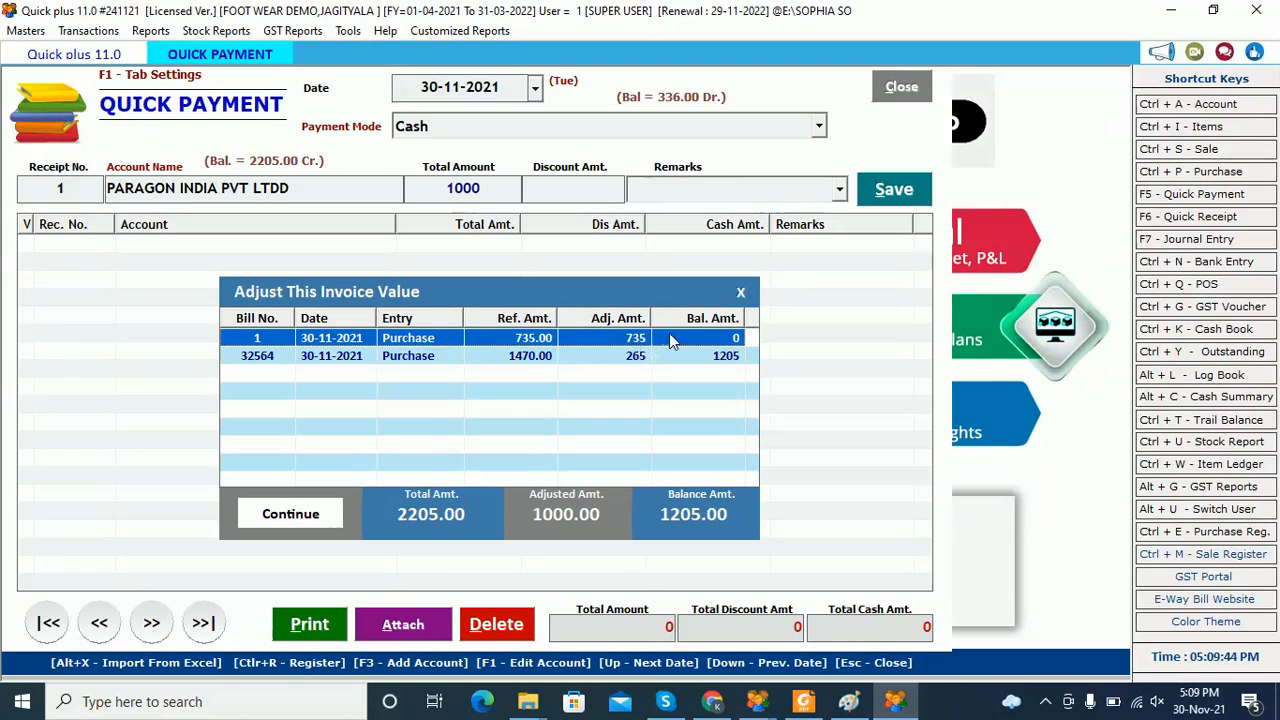
click(560, 356)
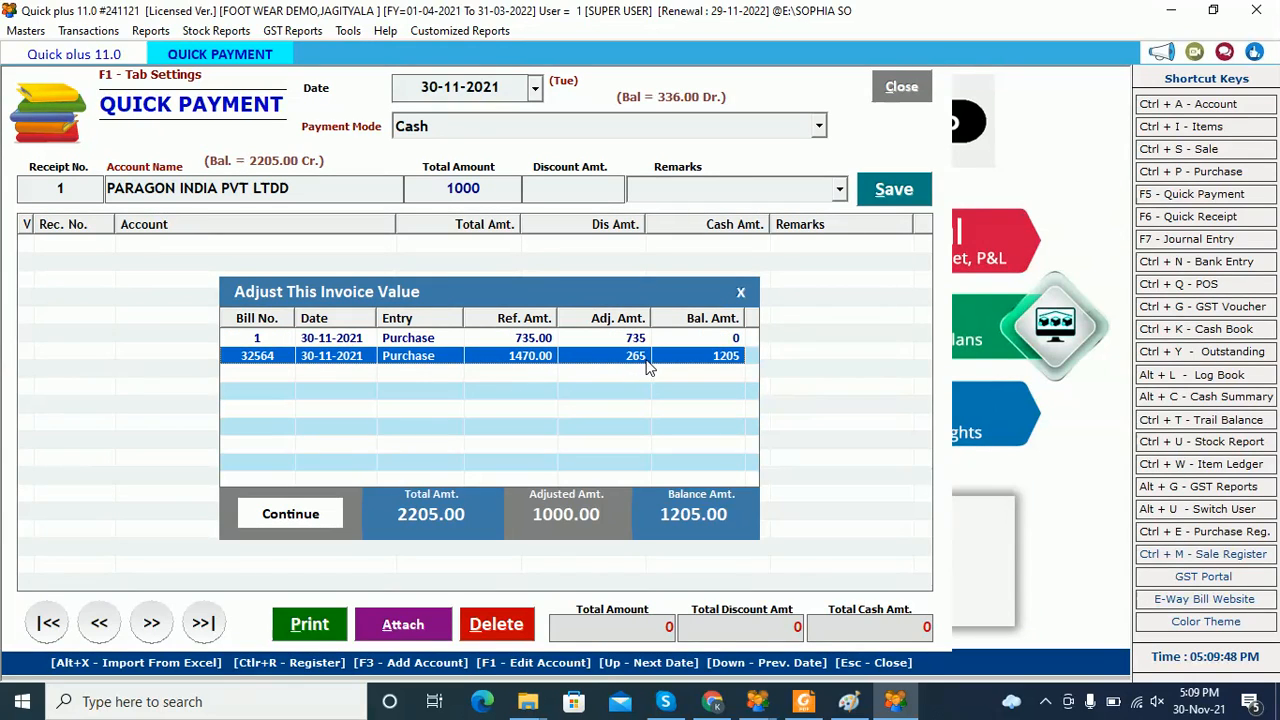
click(318, 513)
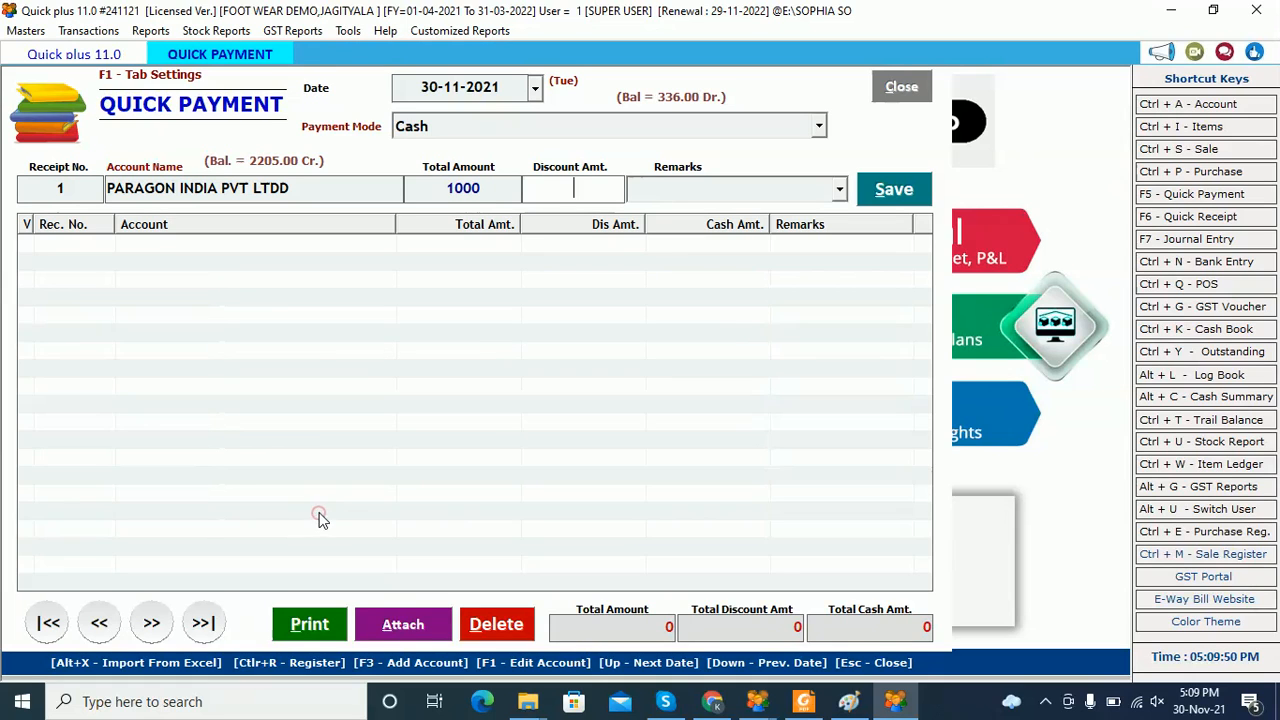
Save the payment with no discount, confirm Paragon's balance is 1205.00 Cr, and close the form
key(Return)
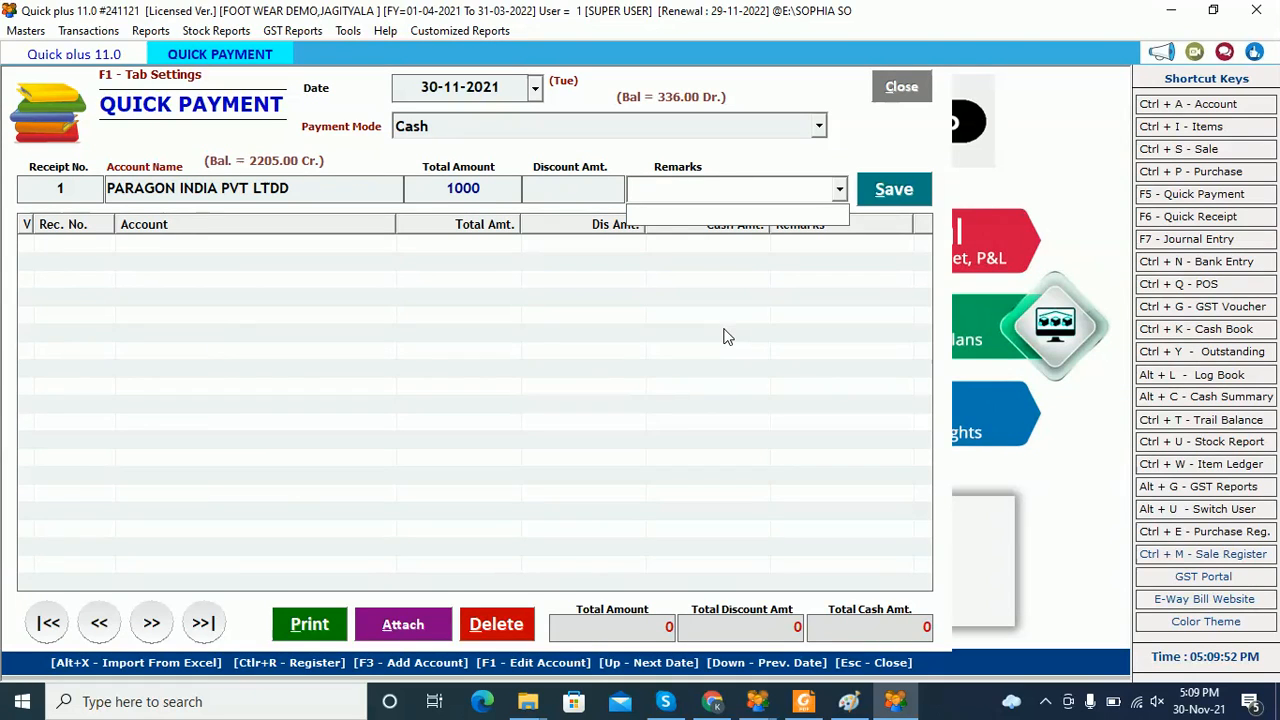
key(Return)
key(Return)
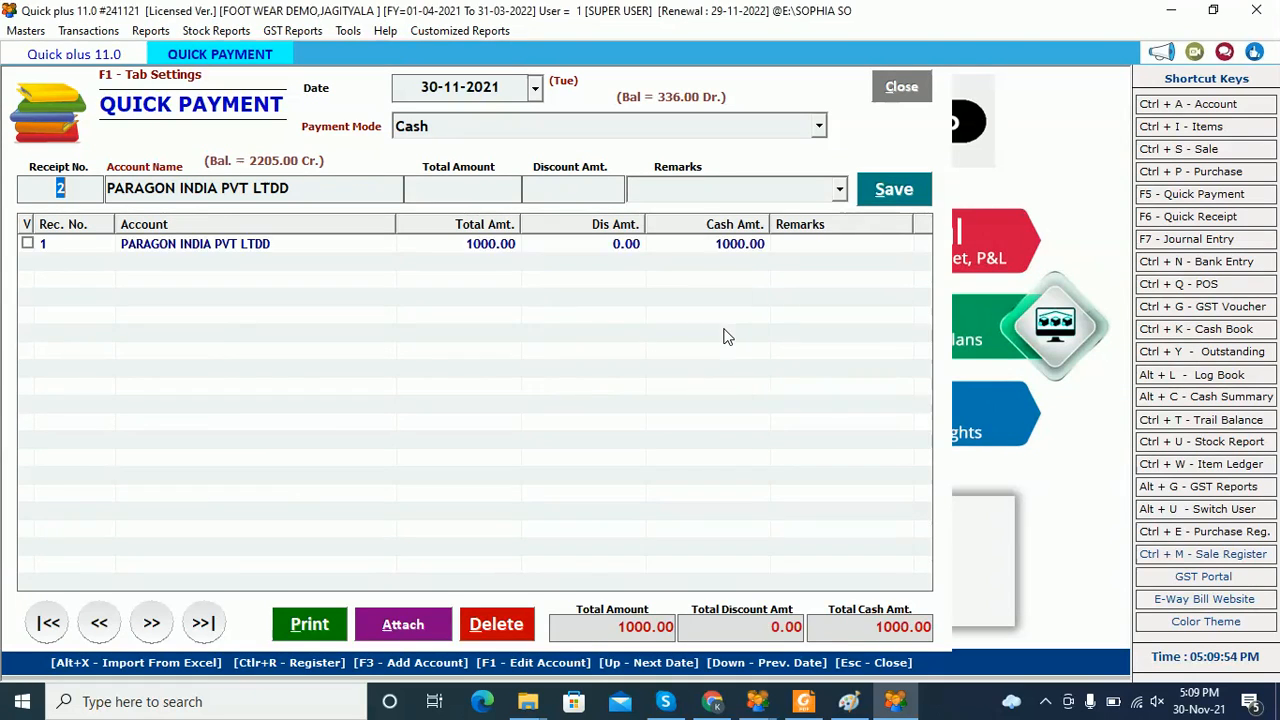
key(Return)
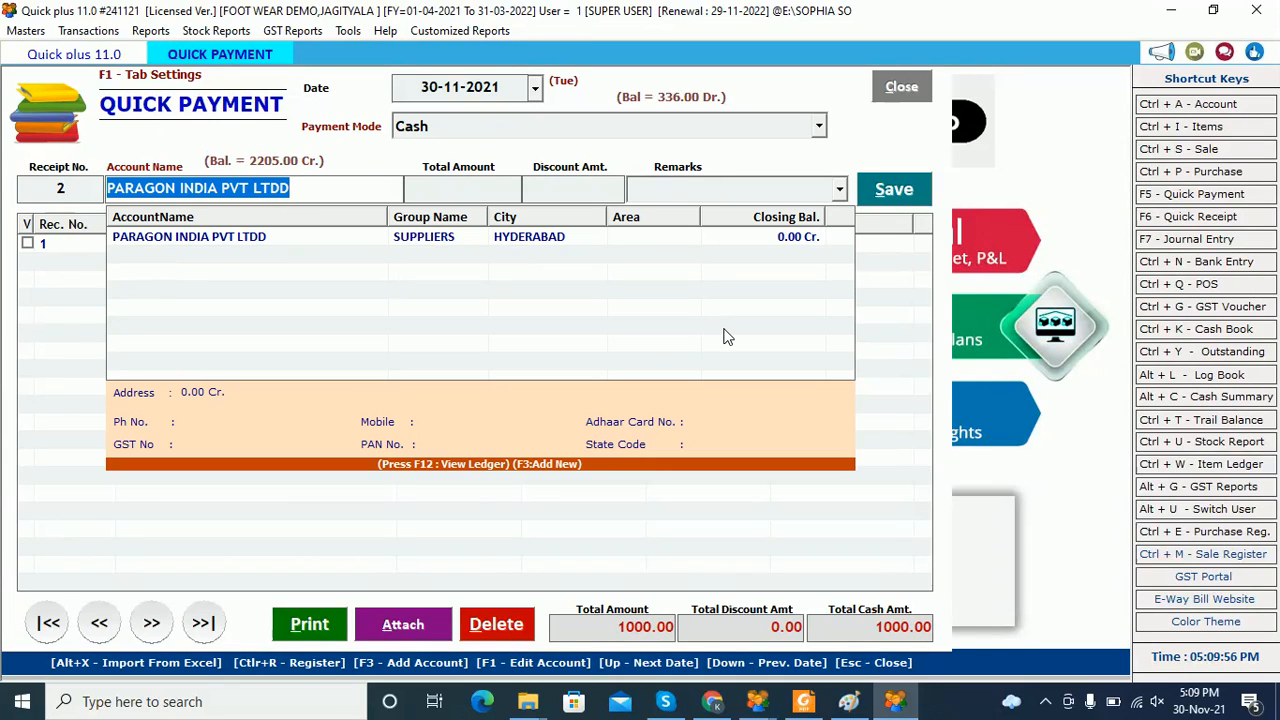
key(Return)
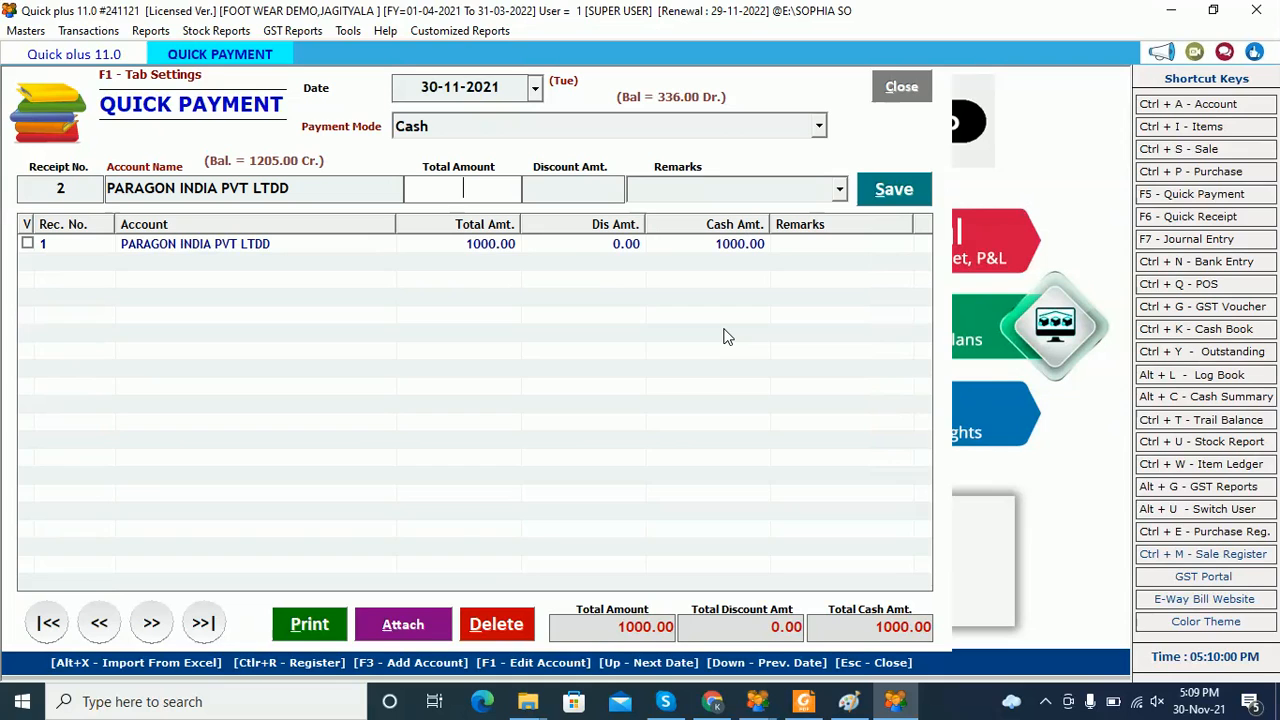
click(891, 87)
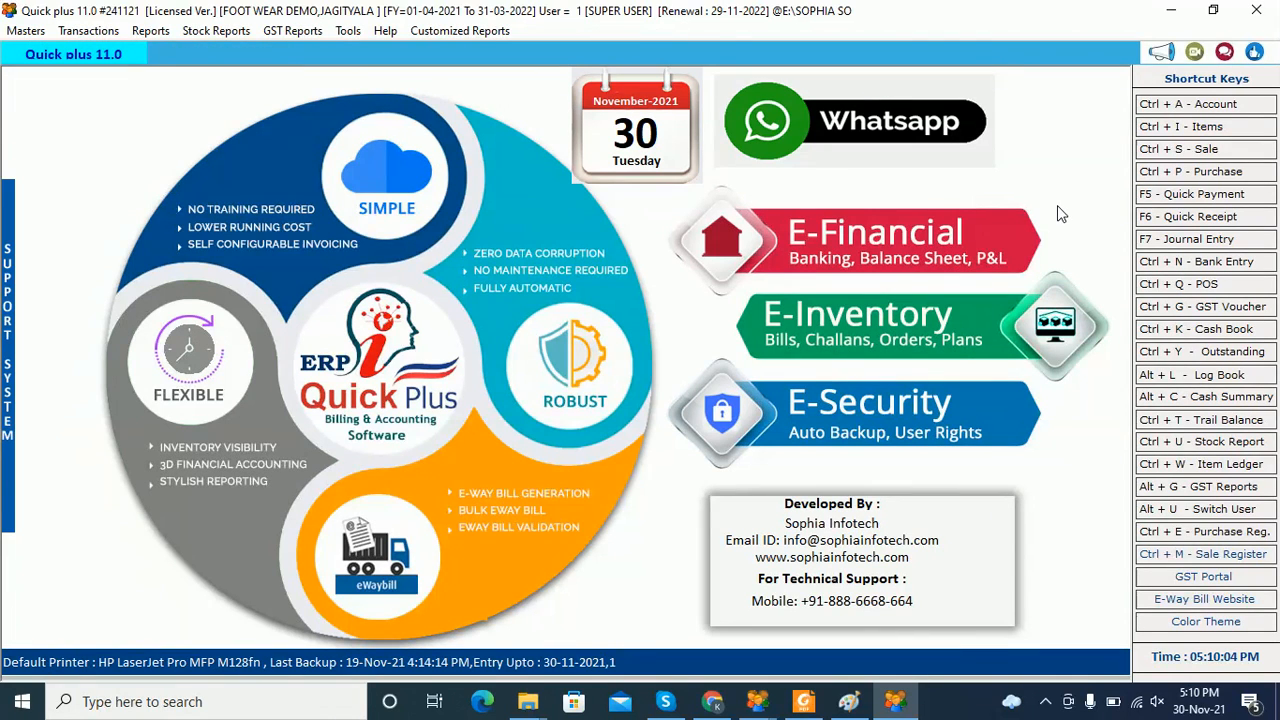
Browse the Reports menu and bring up the Stock Reports list
click(149, 37)
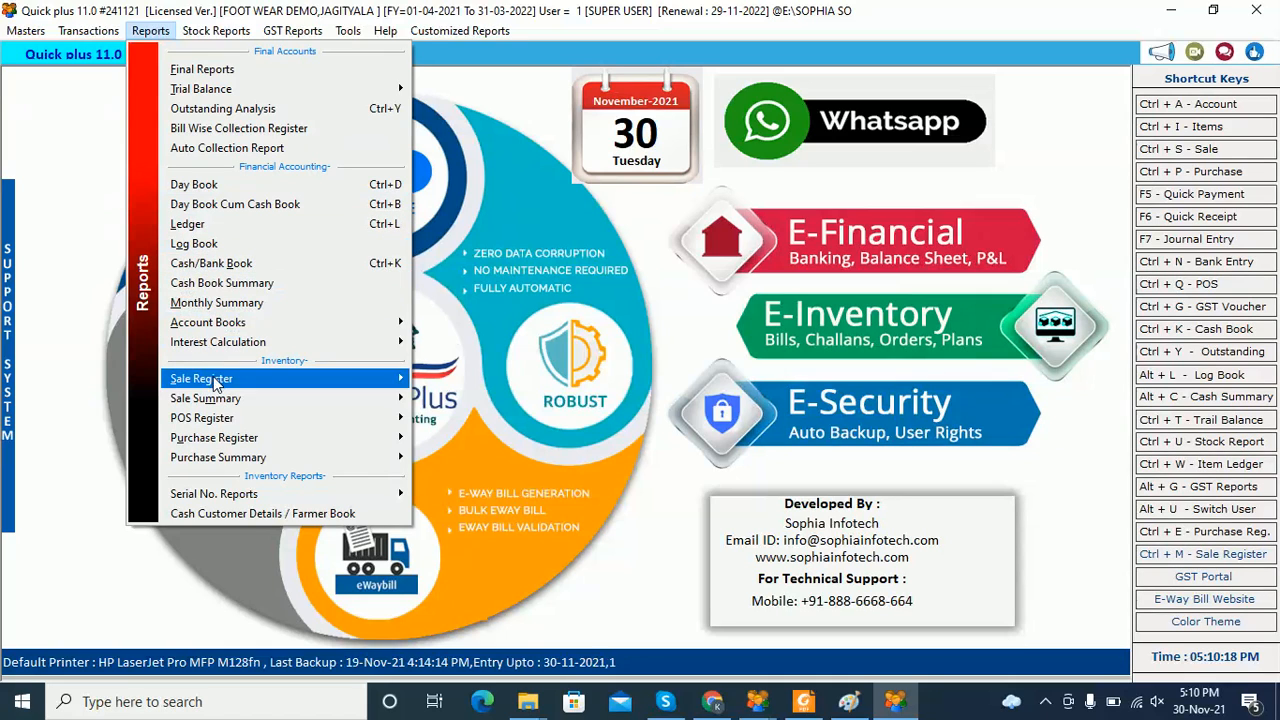
mouse_move(212, 420)
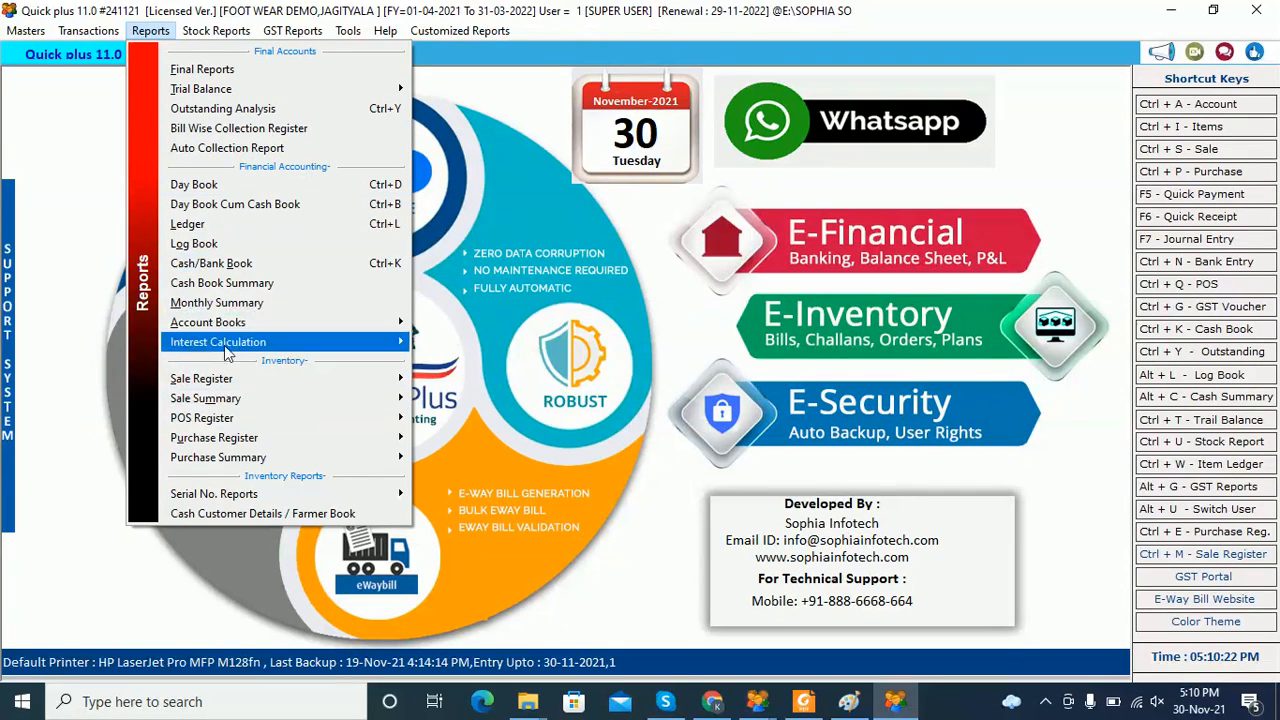
mouse_move(212, 38)
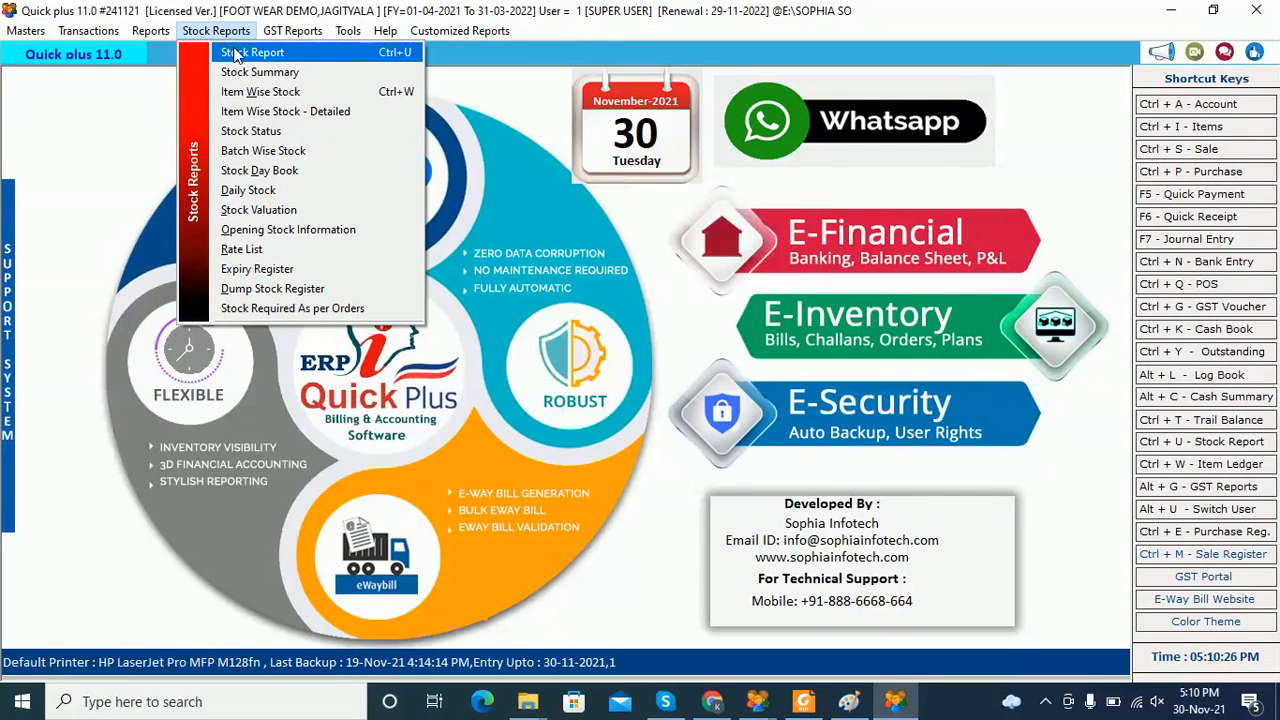
Review the 01-04-2021 to 30-11-2021 stock report (Paralite Flip Flops closing 32, worth 2240.00), then close it
click(231, 52)
click(590, 100)
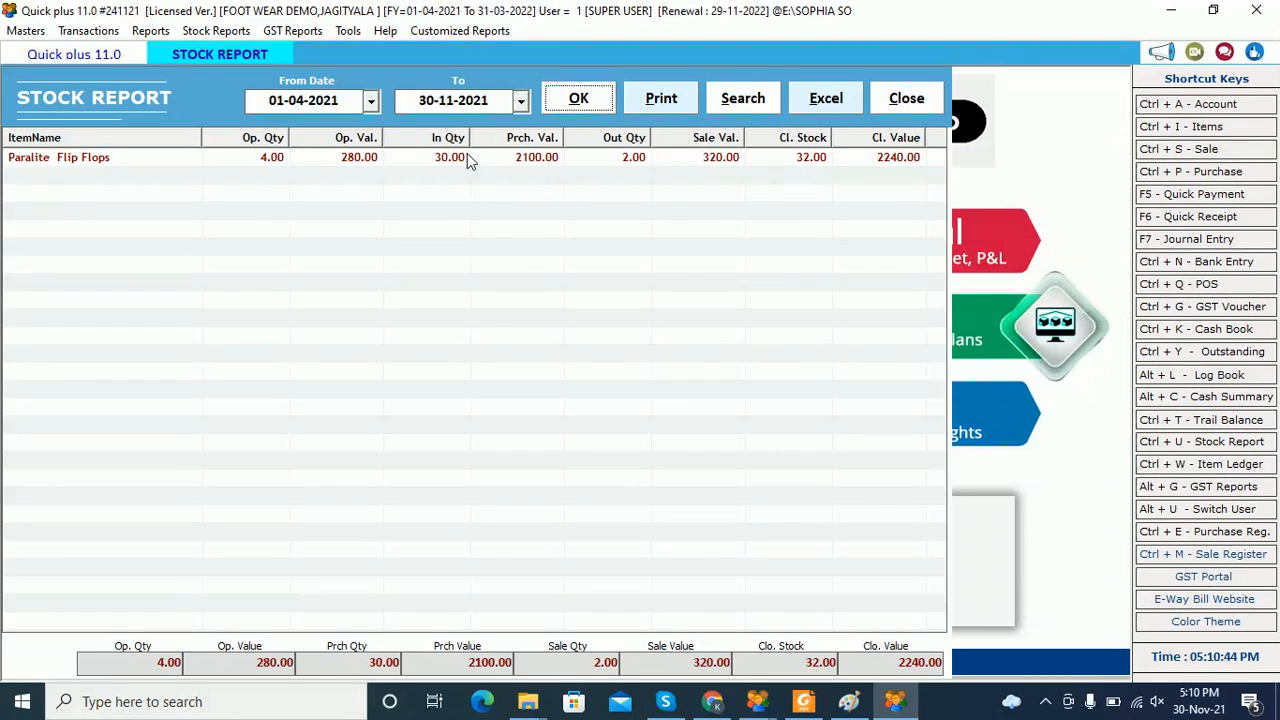
click(907, 97)
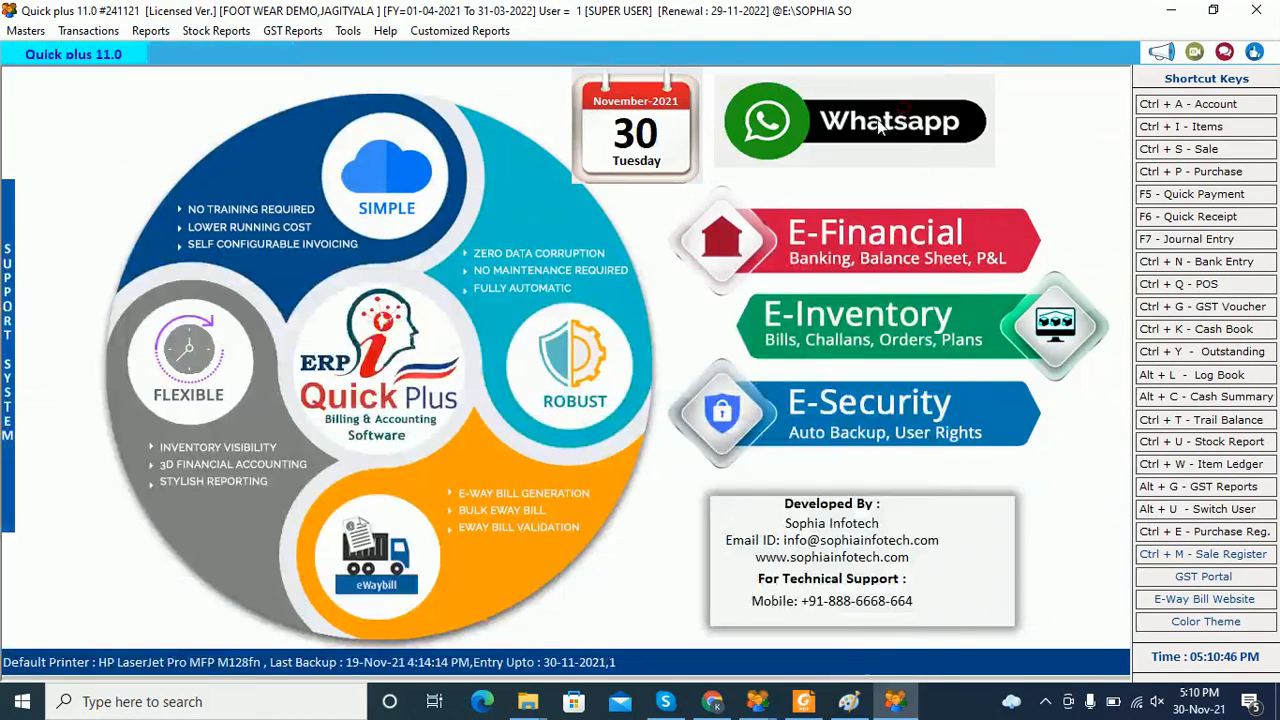
Run the stock summary with sub-items expanded (size 10: 26, size 9: 6), review it, then close it
click(212, 30)
click(230, 78)
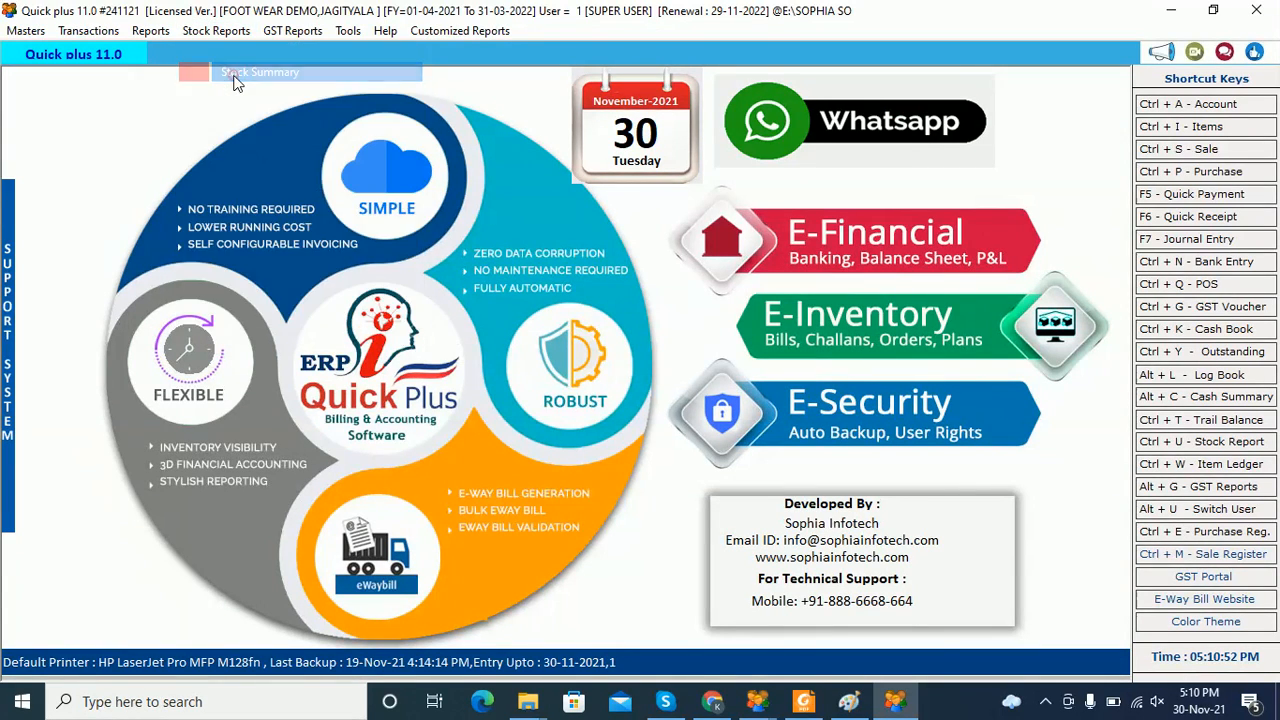
click(690, 102)
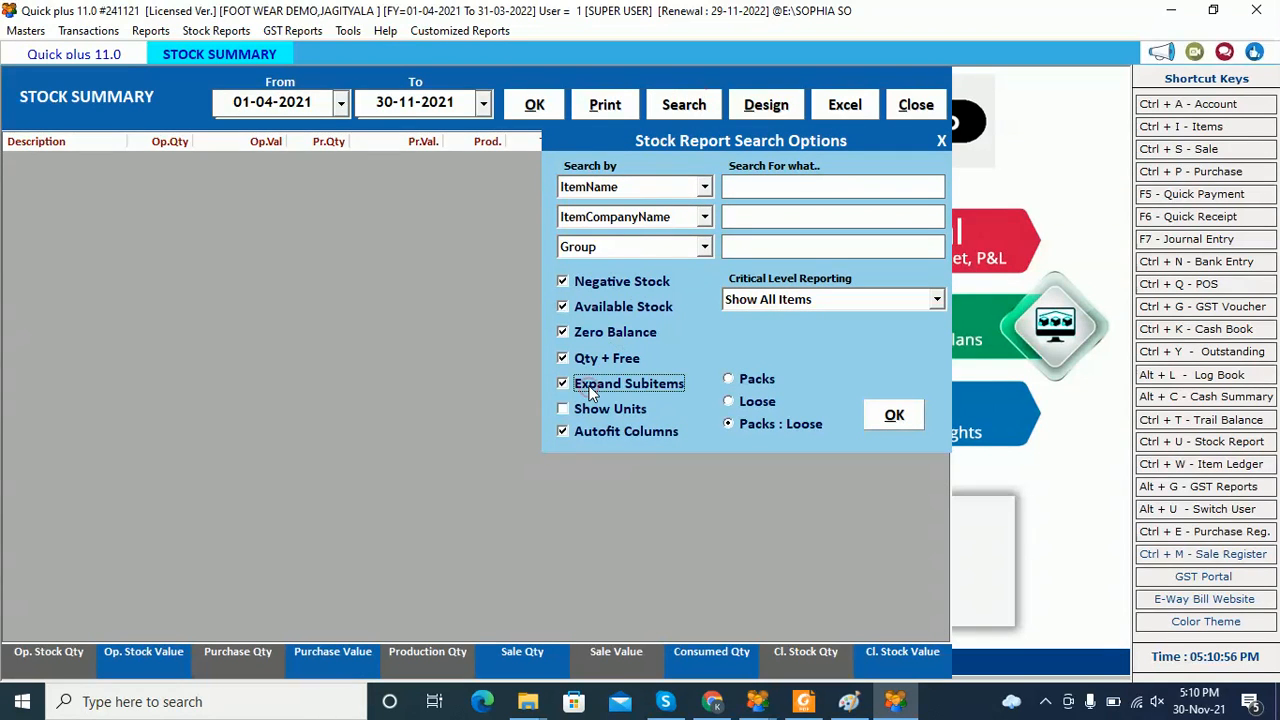
click(899, 421)
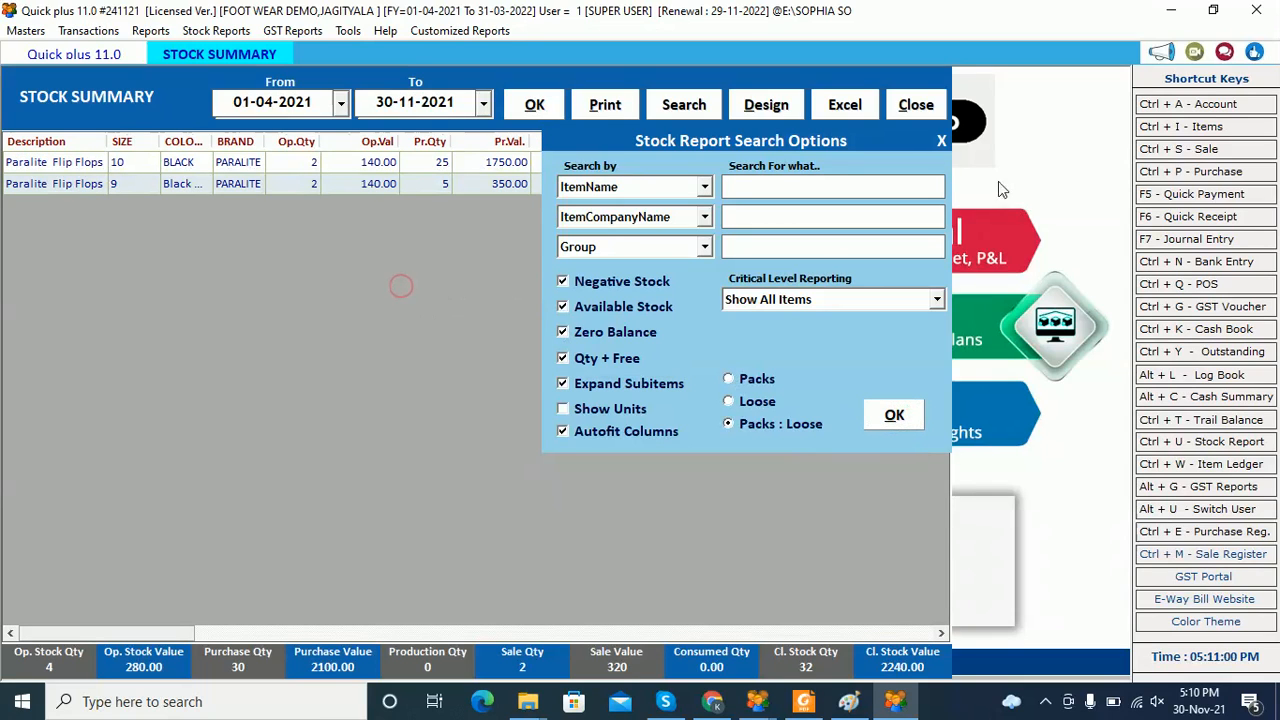
click(941, 140)
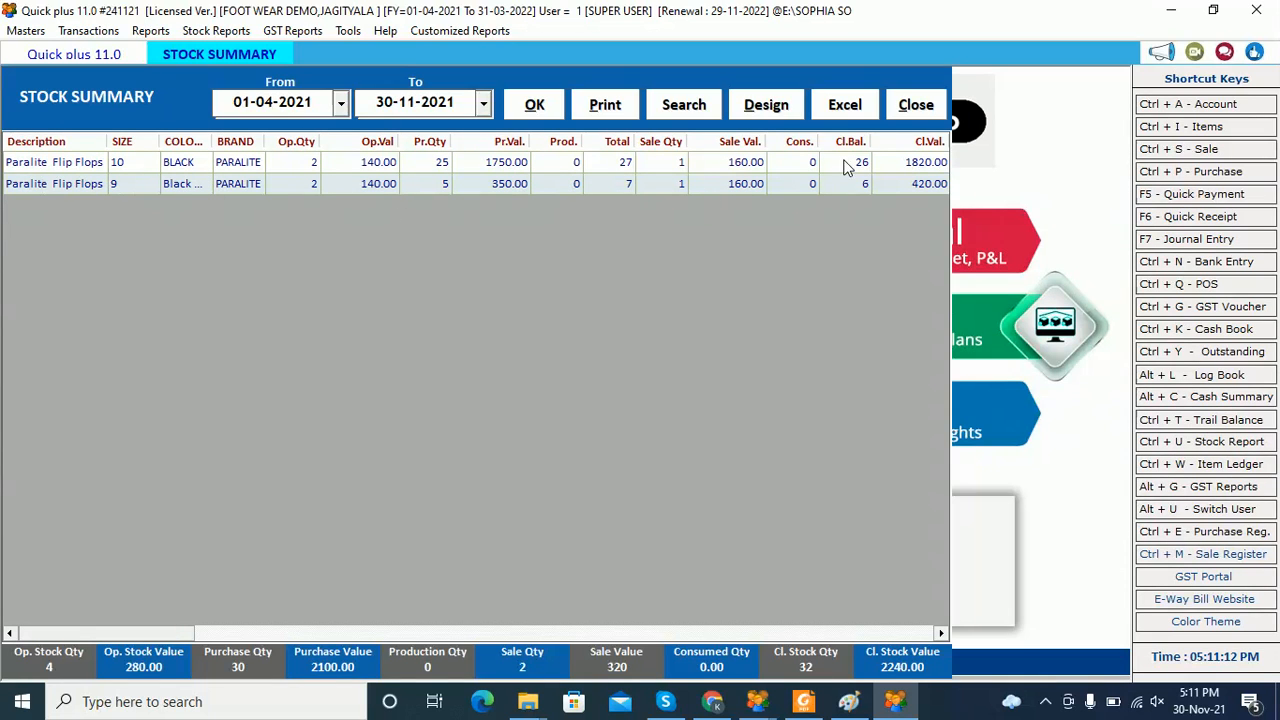
click(918, 112)
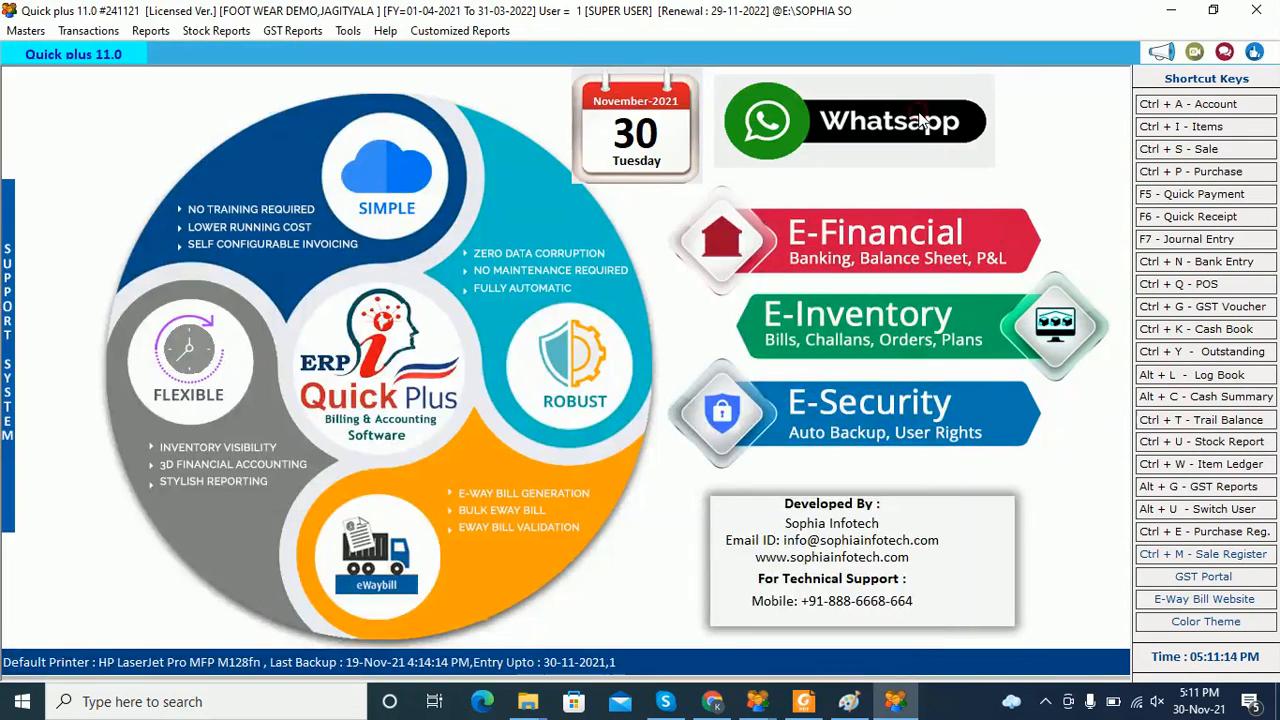
Scroll through the GSTR-1 report list from GST Reports, close it, and reopen the GST Reports menu
click(211, 33)
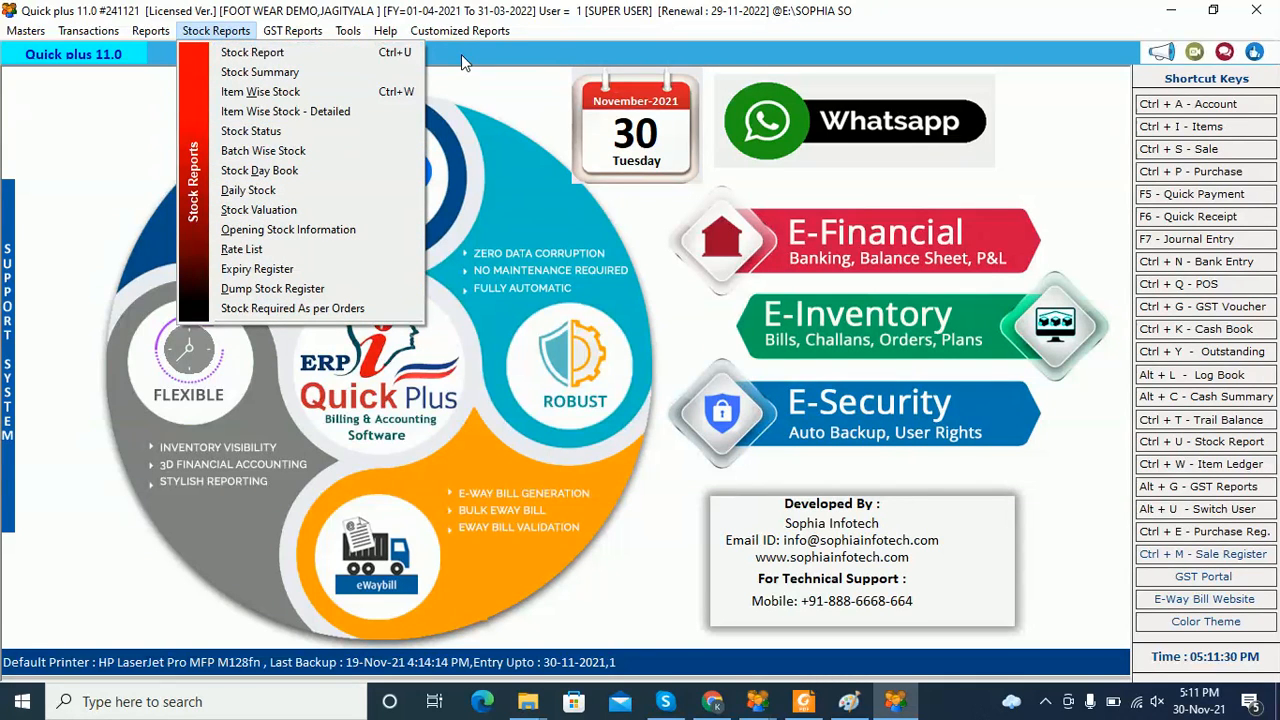
click(293, 31)
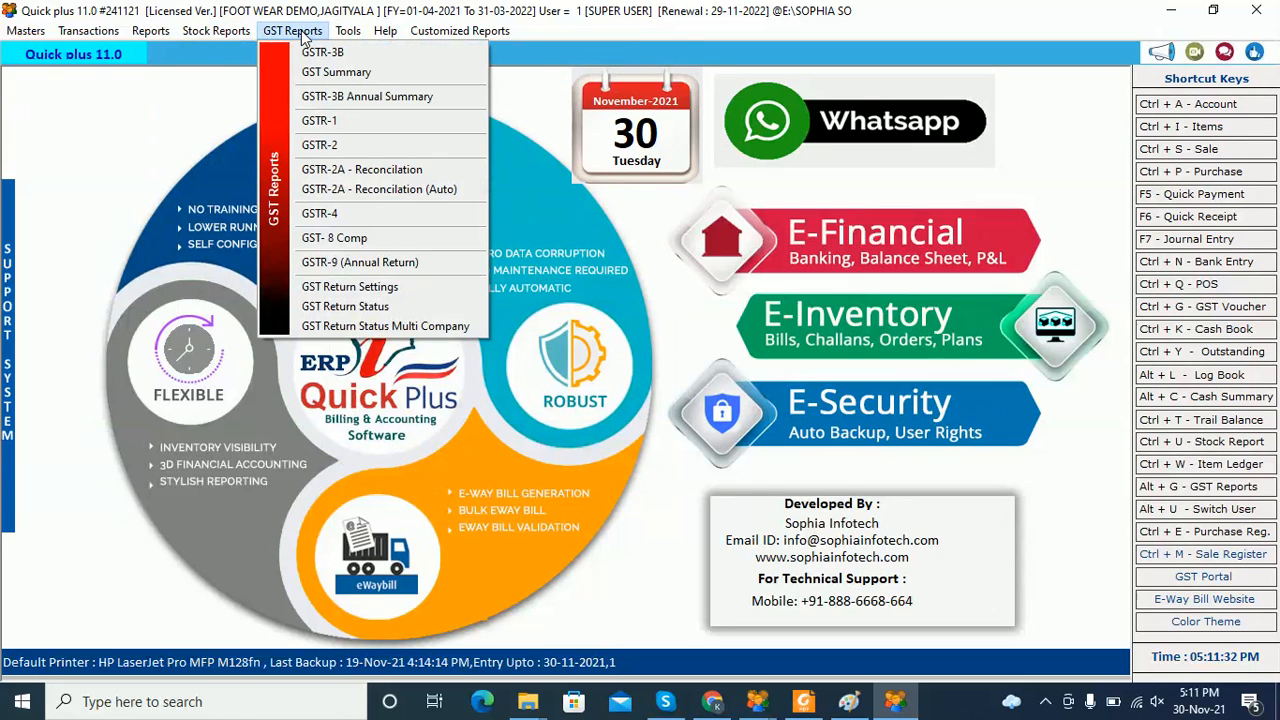
click(337, 121)
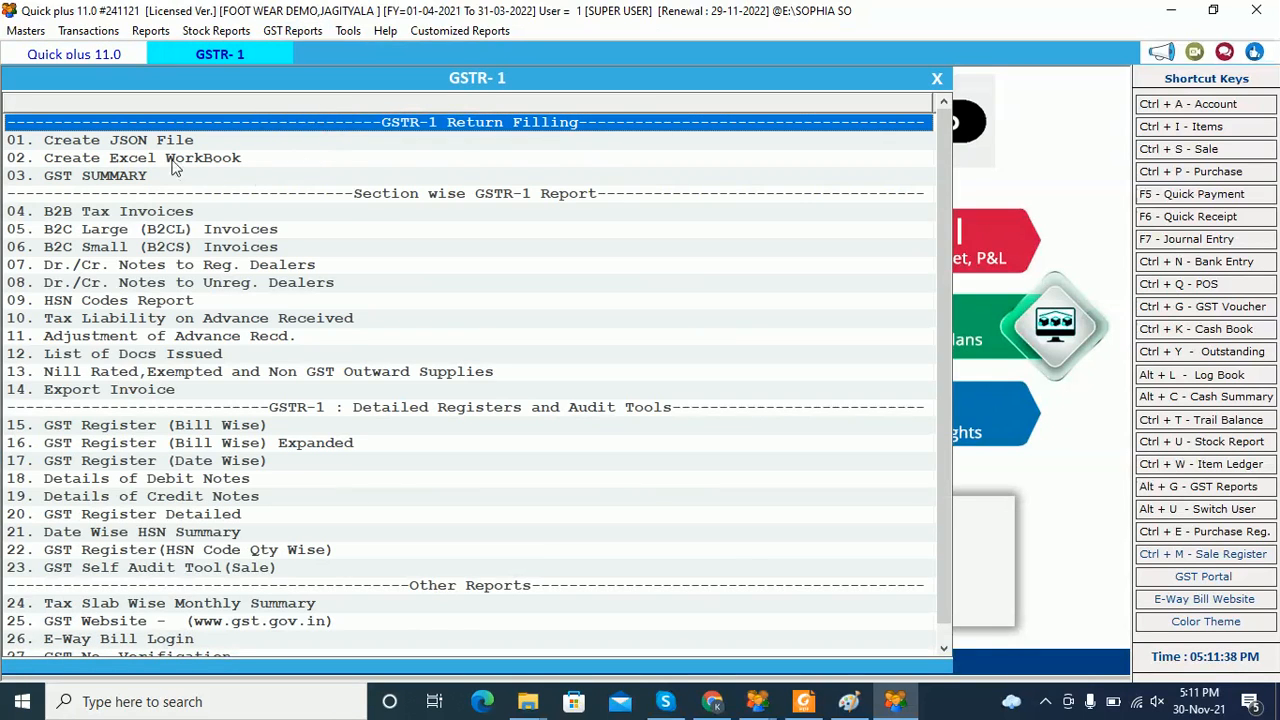
scroll(175, 222, down, 1)
scroll(210, 300, up, 1)
click(937, 79)
click(292, 30)
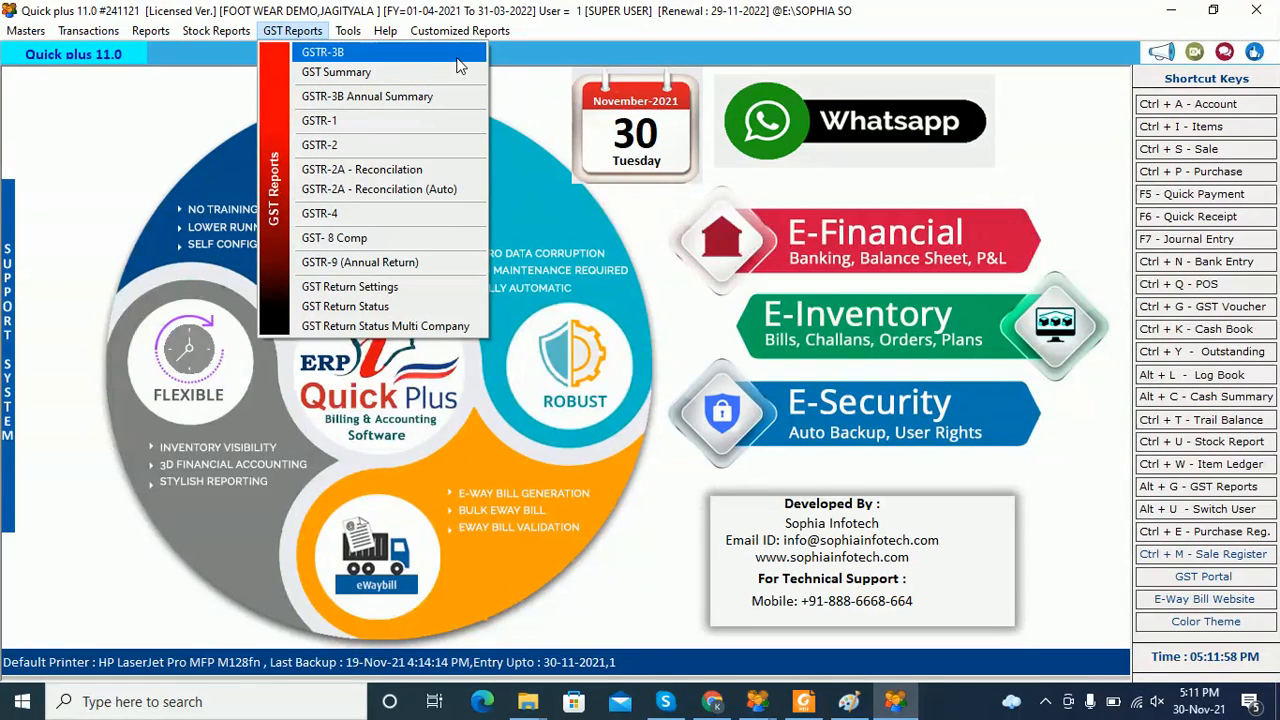
Dismiss the open GST Reports menu so only the home dashboard shows
click(527, 54)
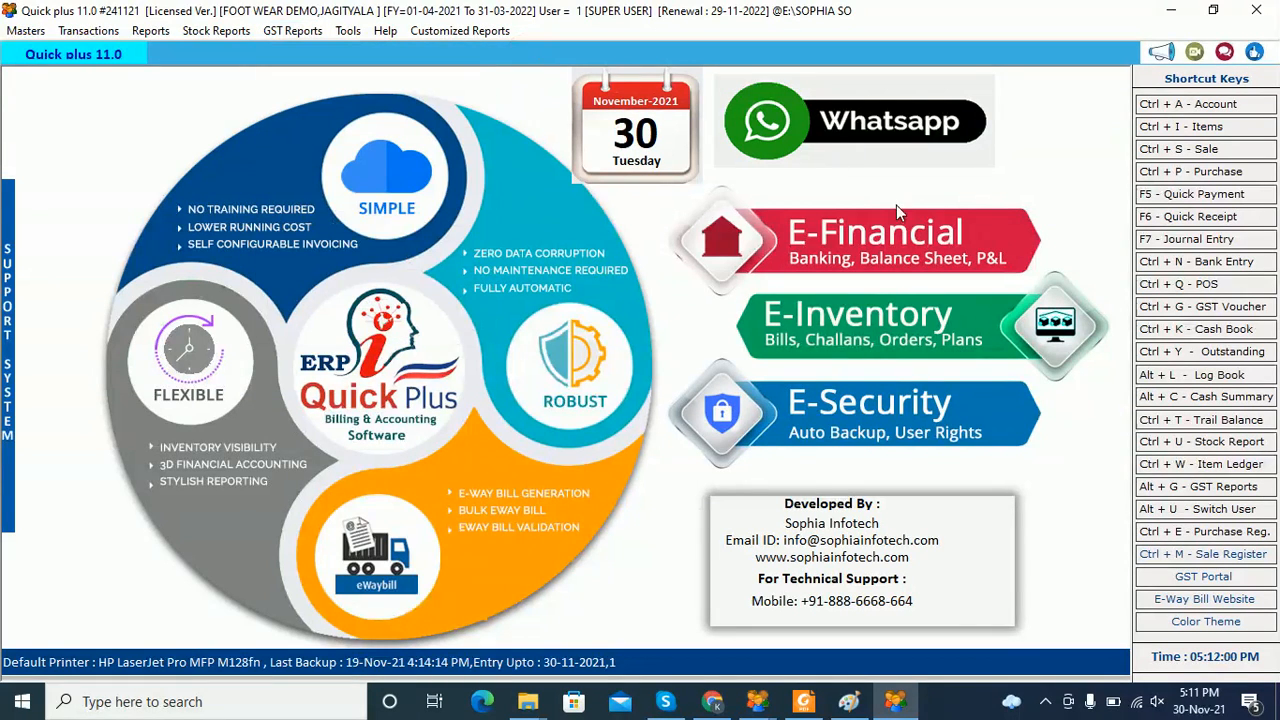